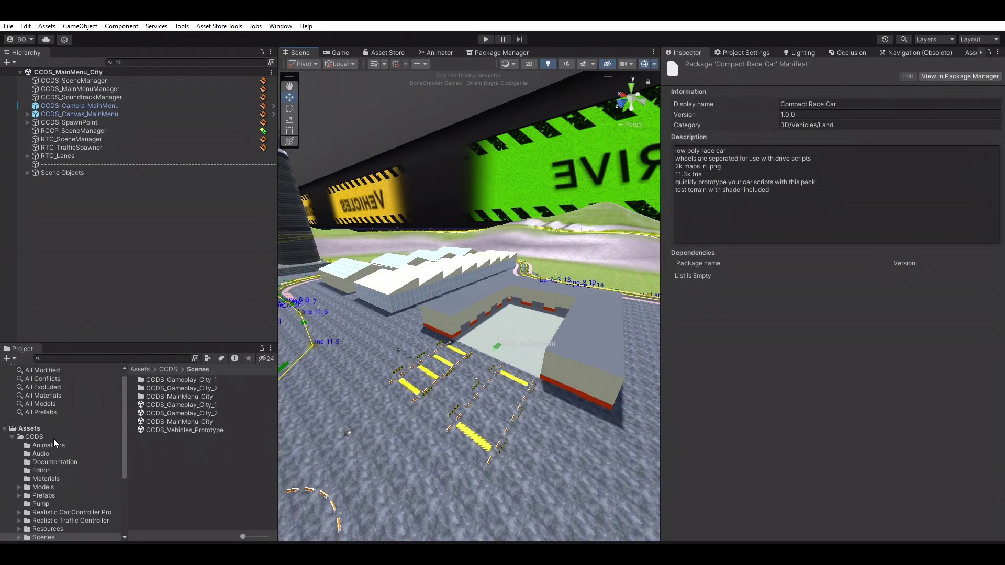
Open the CCDS_Vehicles_Prototype scene from the CCDS Scenes folder and turn the view across its ground.
{"action": "left_click", "coordinate": [50, 438]}
{"action": "double_click", "coordinate": [162, 472]}
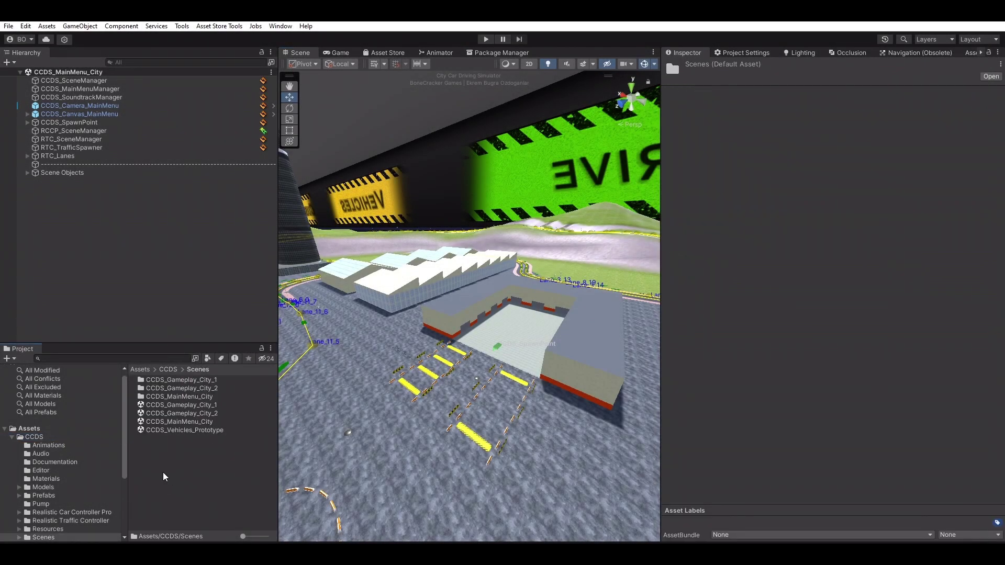
{"action": "left_click", "coordinate": [210, 431]}
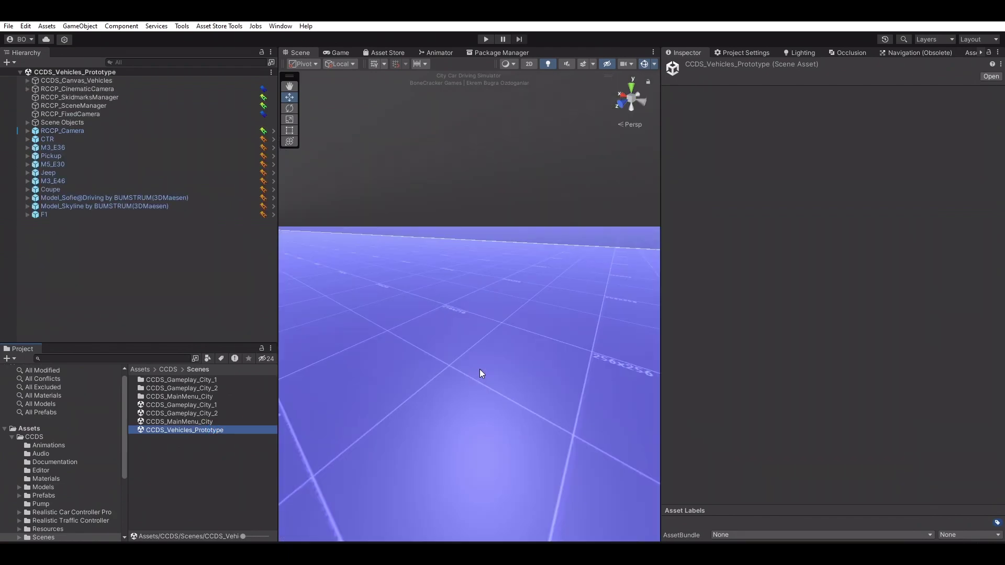
{"action": "left_click_drag", "start_coordinate": [657, 294], "coordinate": [700, 293]}
{"action": "right_click_drag", "start_coordinate": [599, 329], "coordinate": [331, 328]}
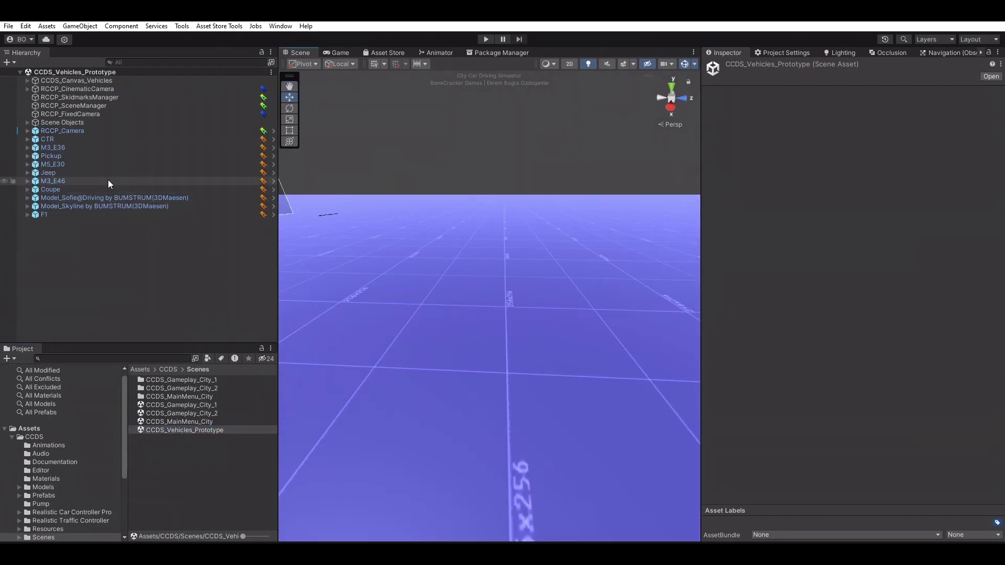
Examine the existing vehicles in the scene, including the Sofie@Driving, Skyline and F1 models.
{"action": "double_click", "coordinate": [114, 198]}
{"action": "key", "text": "f"}
{"action": "right_click_drag", "start_coordinate": [649, 305], "coordinate": [549, 301]}
{"action": "key", "text": "d"}
{"action": "left_click", "coordinate": [110, 206]}
{"action": "double_click", "coordinate": [109, 214]}
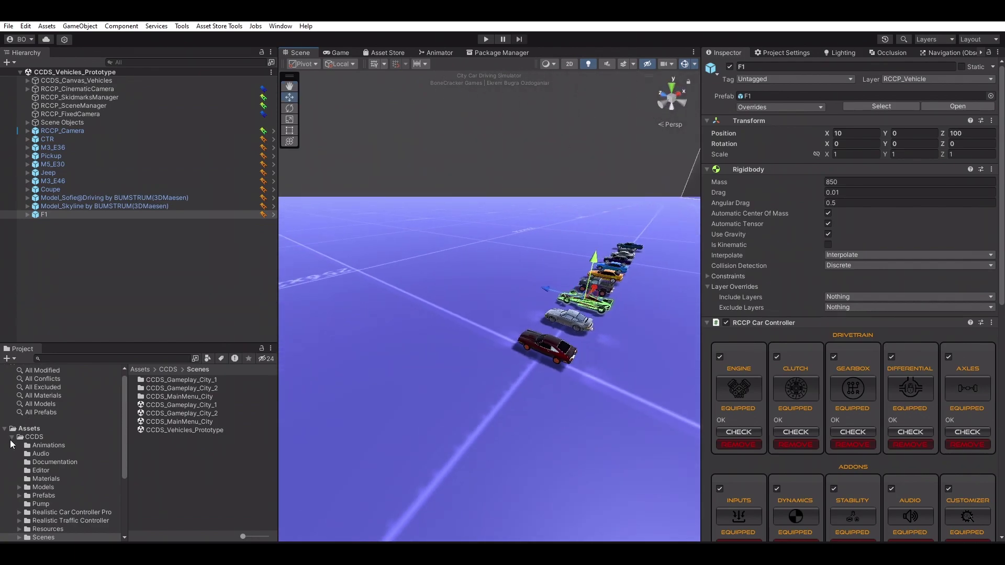
Place the miniCooper prefab from the MiniC prefabs folder into the scene beside the existing row of vehicles.
{"action": "left_click", "coordinate": [12, 438]}
{"action": "left_click", "coordinate": [42, 469]}
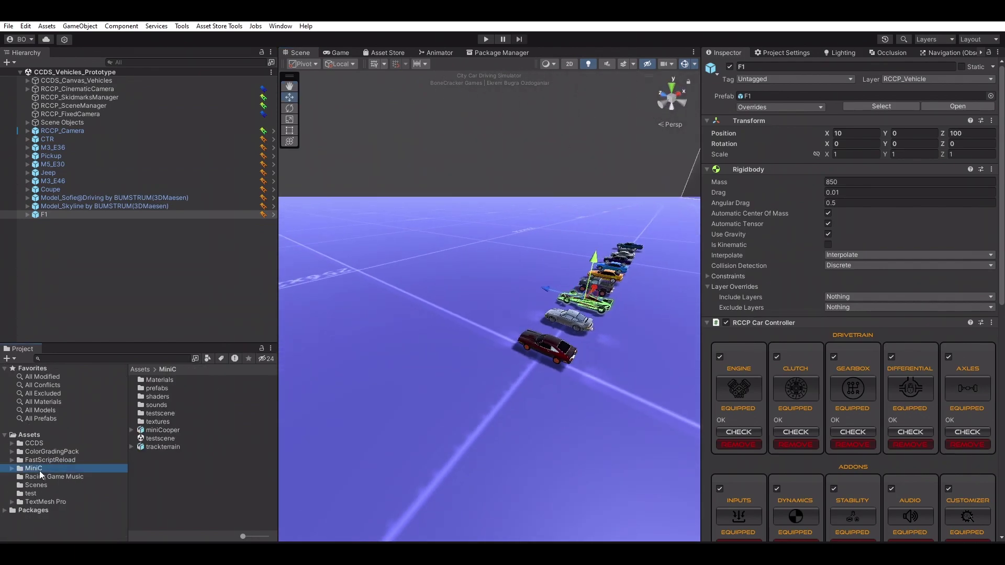
{"action": "left_click", "coordinate": [166, 430]}
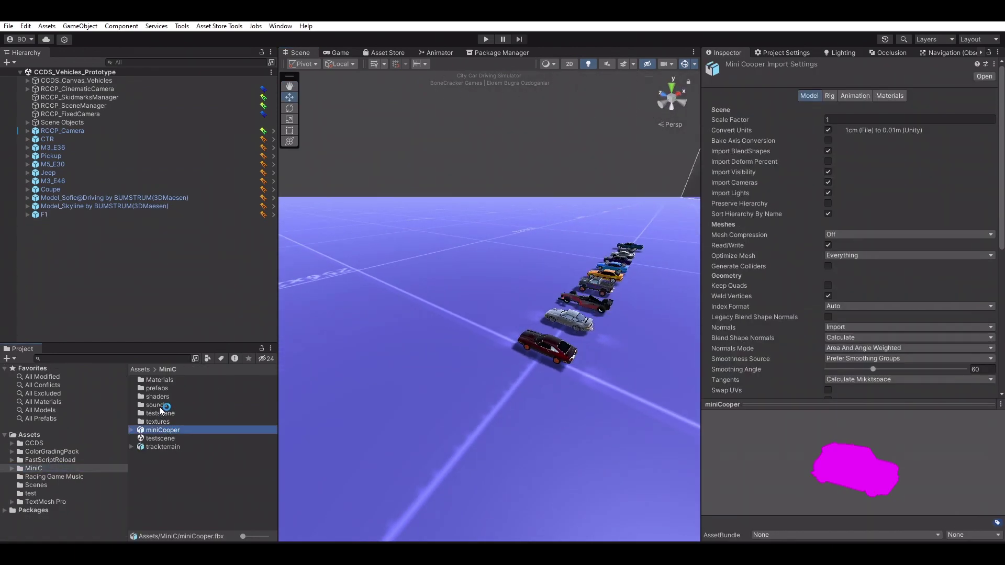
{"action": "double_click", "coordinate": [157, 389]}
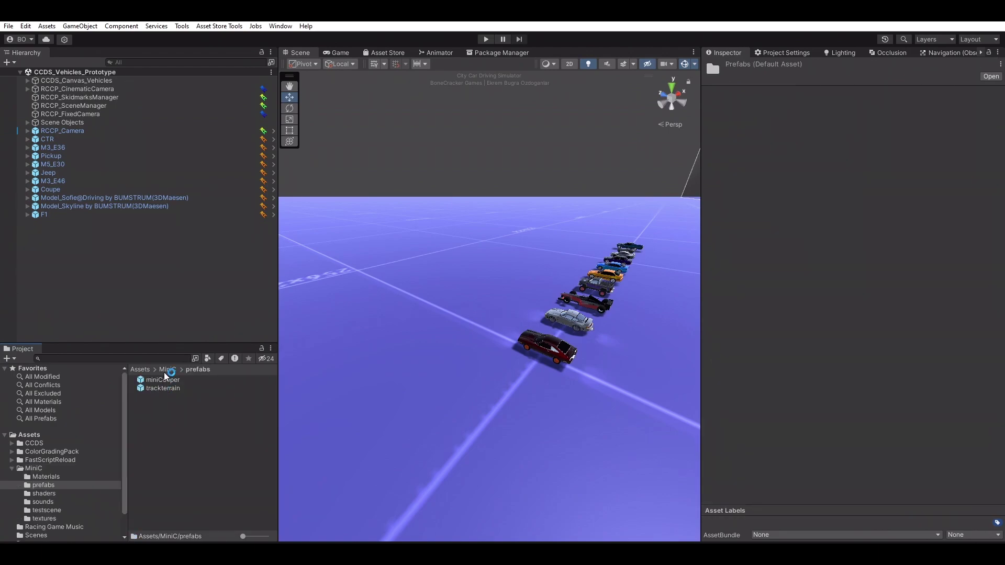
{"action": "left_click", "coordinate": [160, 381]}
{"action": "left_click_drag", "start_coordinate": [160, 382], "coordinate": [448, 371]}
{"action": "key", "text": "f"}
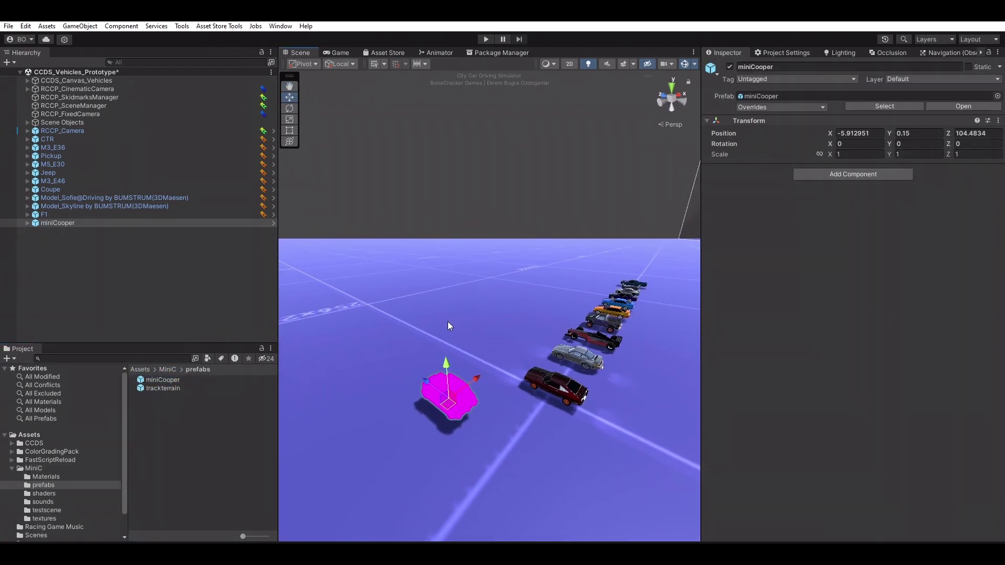
Convert all five materials in the MiniC Materials folder from Built-in to URP.
{"action": "left_click", "coordinate": [538, 386]}
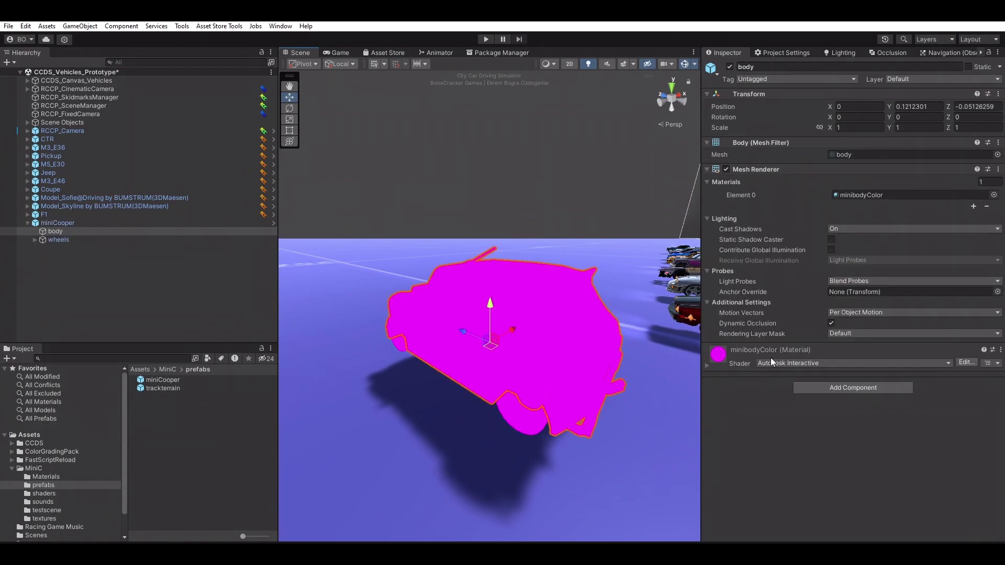
{"action": "left_click", "coordinate": [855, 196]}
{"action": "left_click", "coordinate": [156, 397]}
{"action": "key", "text": "ctrl+a"}
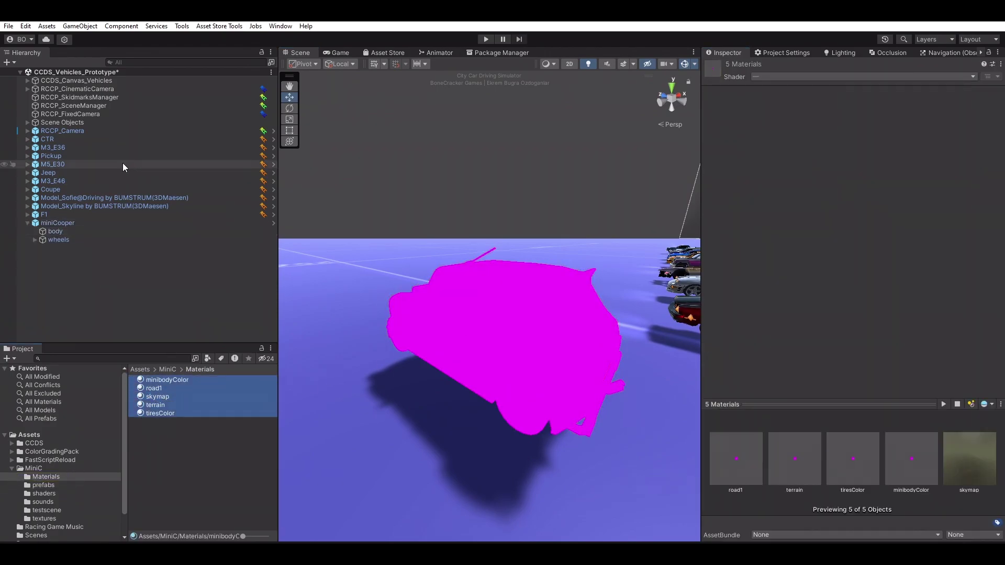
{"action": "left_click", "coordinate": [25, 25]}
{"action": "mouse_move", "coordinate": [150, 424]}
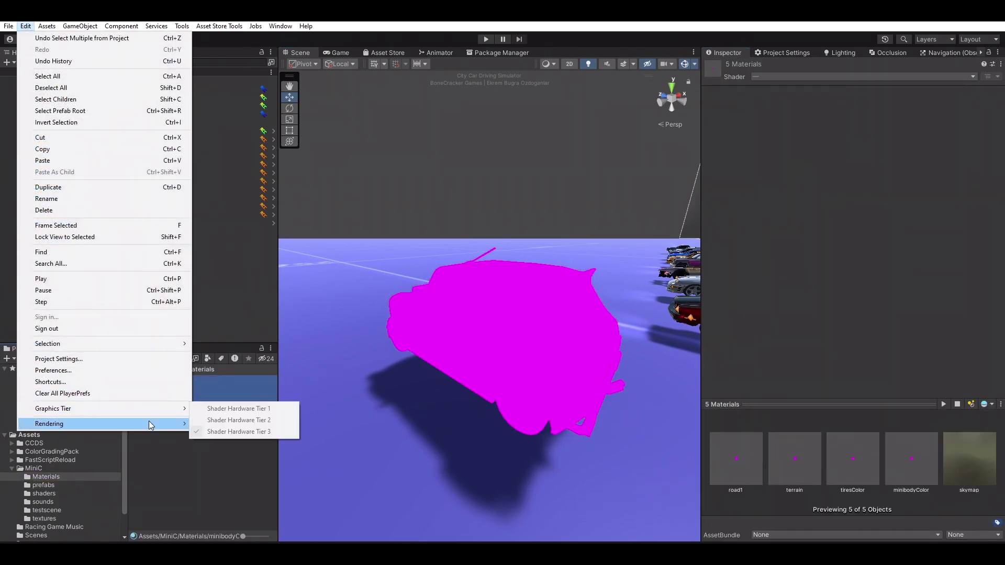
{"action": "mouse_move", "coordinate": [230, 424]}
{"action": "left_click", "coordinate": [350, 425]}
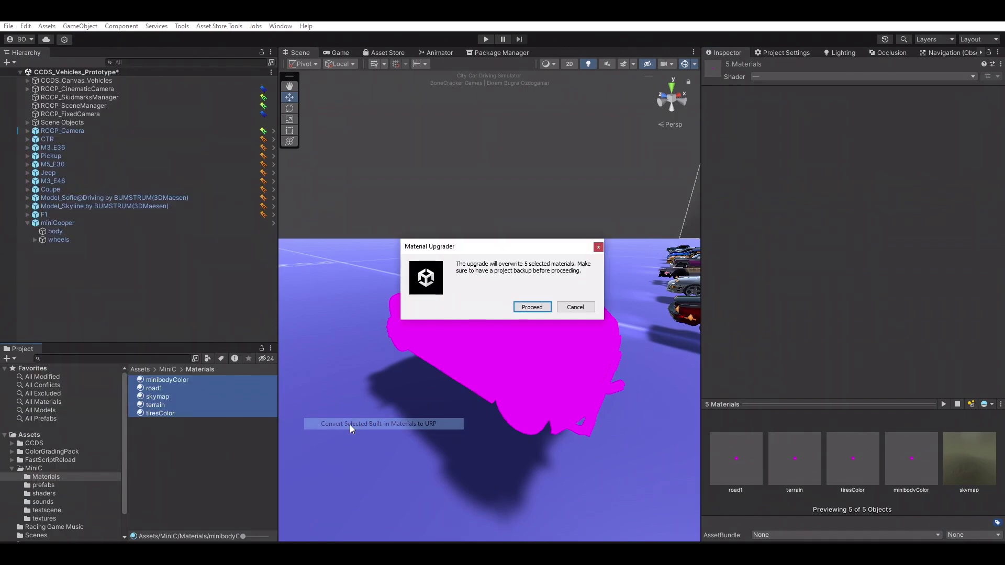
{"action": "left_click", "coordinate": [538, 305]}
{"action": "left_click_drag", "start_coordinate": [406, 320], "coordinate": [536, 326], "text": "alt"}
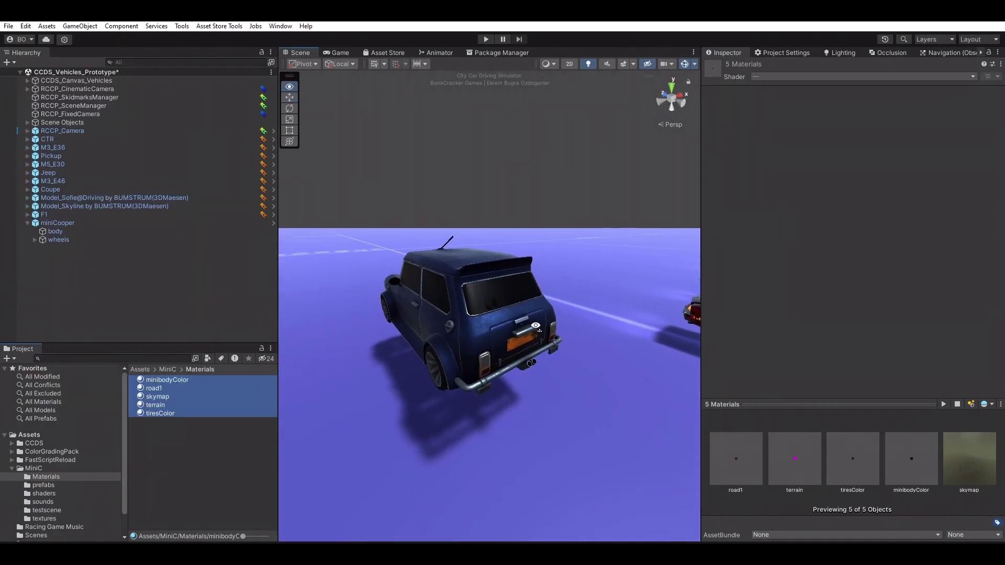
Set up the miniCooper as a CCDS player vehicle with an RCCP Car Controller, unpacking its prefab completely.
{"action": "left_click", "coordinate": [454, 326]}
{"action": "right_click_drag", "start_coordinate": [453, 325], "coordinate": [454, 325]}
{"action": "key", "text": "s"}
{"action": "left_click", "coordinate": [79, 222]}
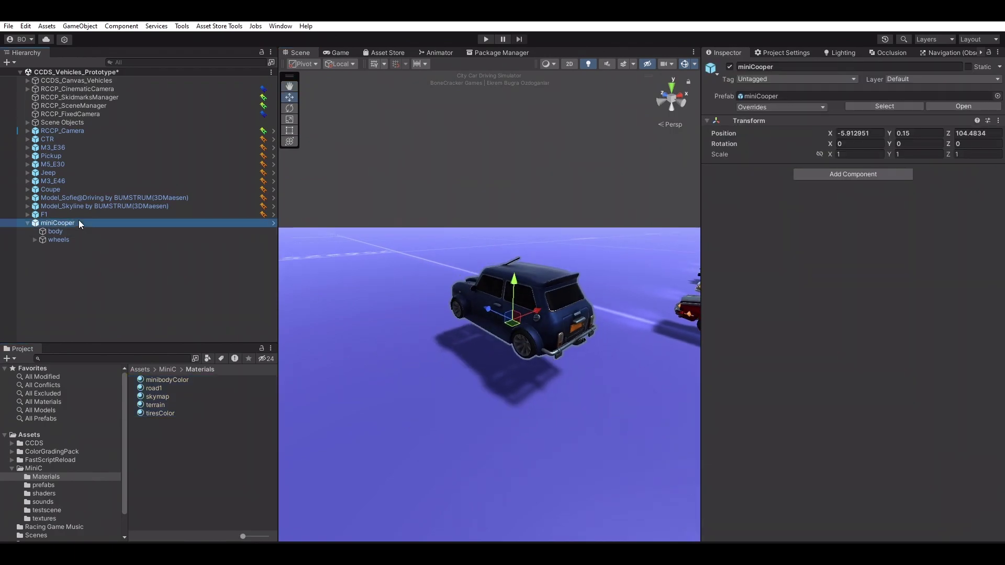
{"action": "left_click", "coordinate": [181, 26]}
{"action": "mouse_move", "coordinate": [262, 38]}
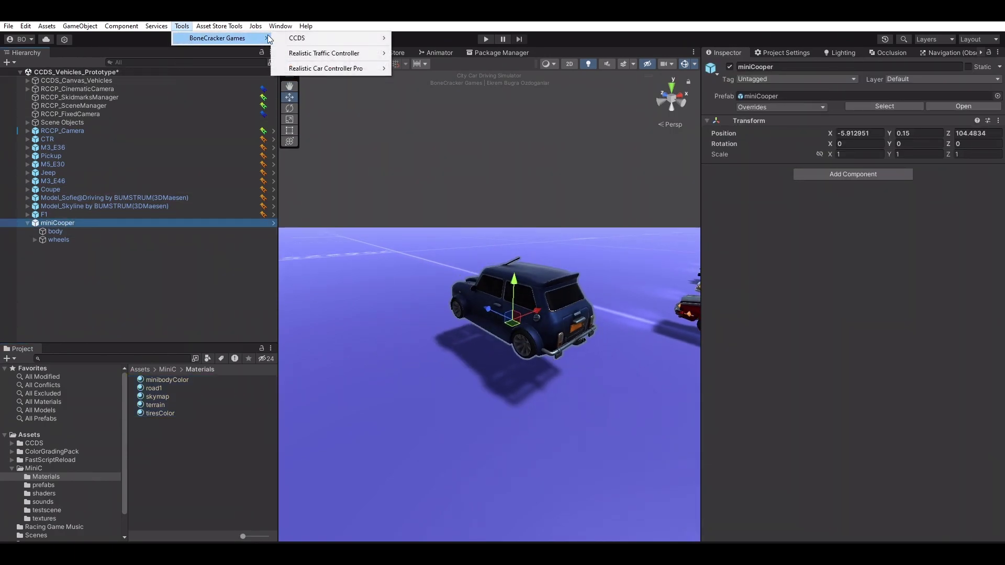
{"action": "mouse_move", "coordinate": [372, 63]}
{"action": "left_click", "coordinate": [450, 82]}
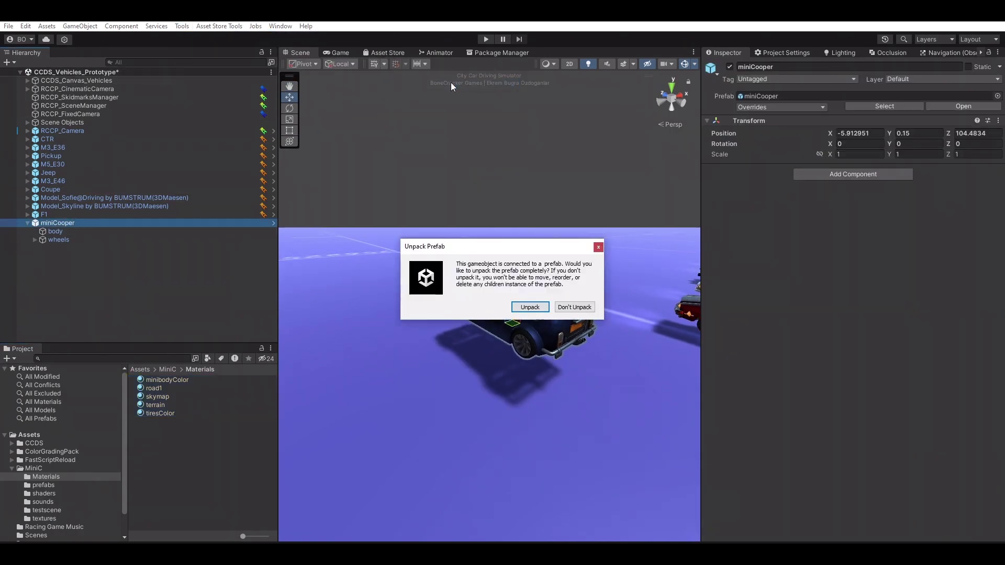
{"action": "left_click", "coordinate": [529, 307]}
{"action": "left_click", "coordinate": [532, 307]}
{"action": "left_click", "coordinate": [532, 307]}
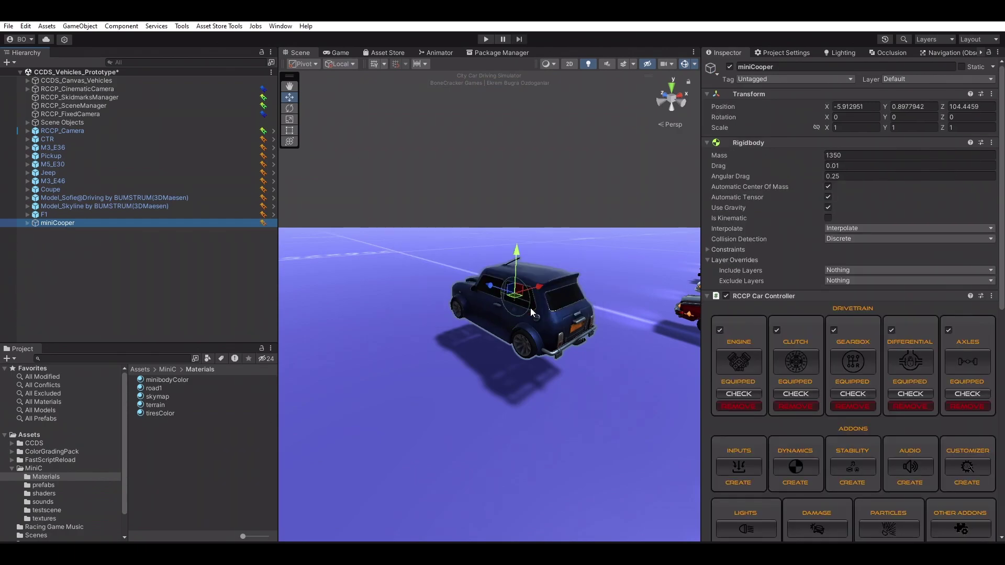
Assign wheelFrontL and wheelFrontR as the left and right wheel models of the miniCooper's front axle.
{"action": "left_click_drag", "start_coordinate": [1003, 206], "coordinate": [1004, 272]}
{"action": "right_click_drag", "start_coordinate": [484, 298], "coordinate": [437, 292]}
{"action": "key", "text": "w"}
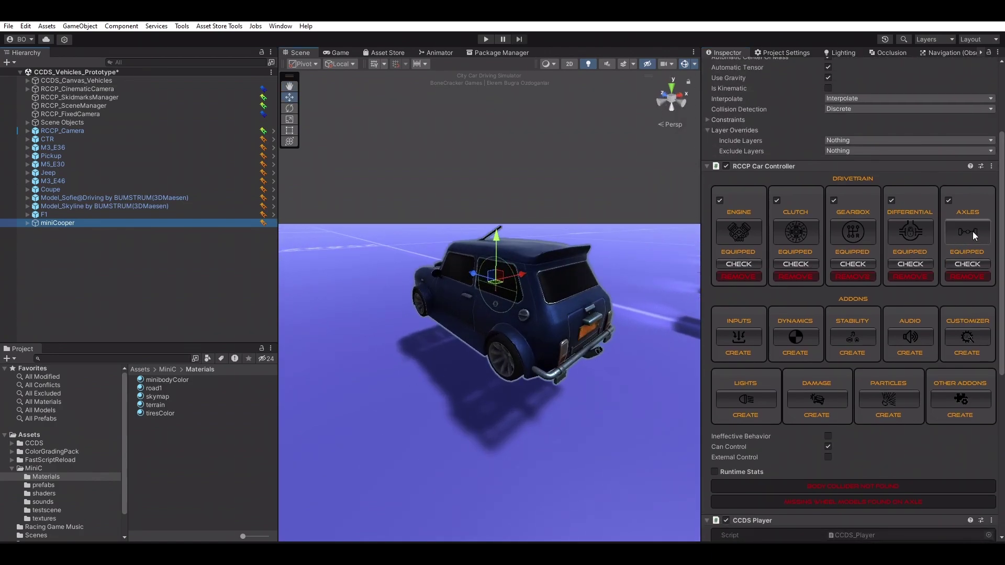
{"action": "left_click", "coordinate": [972, 231]}
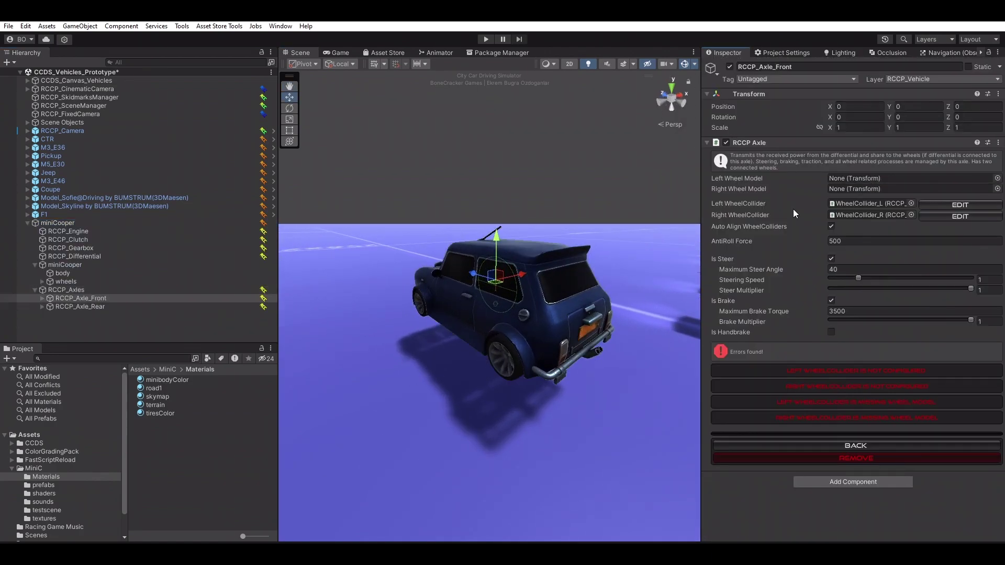
{"action": "left_click", "coordinate": [42, 281]}
{"action": "left_click_drag", "start_coordinate": [87, 306], "coordinate": [864, 182]}
{"action": "left_click", "coordinate": [93, 315]}
{"action": "left_click_drag", "start_coordinate": [93, 315], "coordinate": [843, 190]}
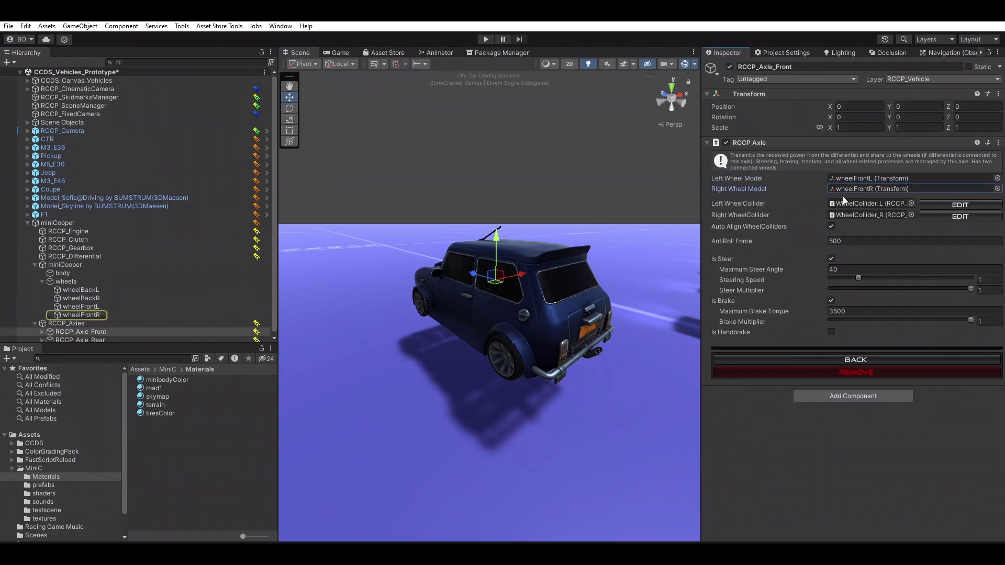
{"action": "left_click", "coordinate": [853, 360]}
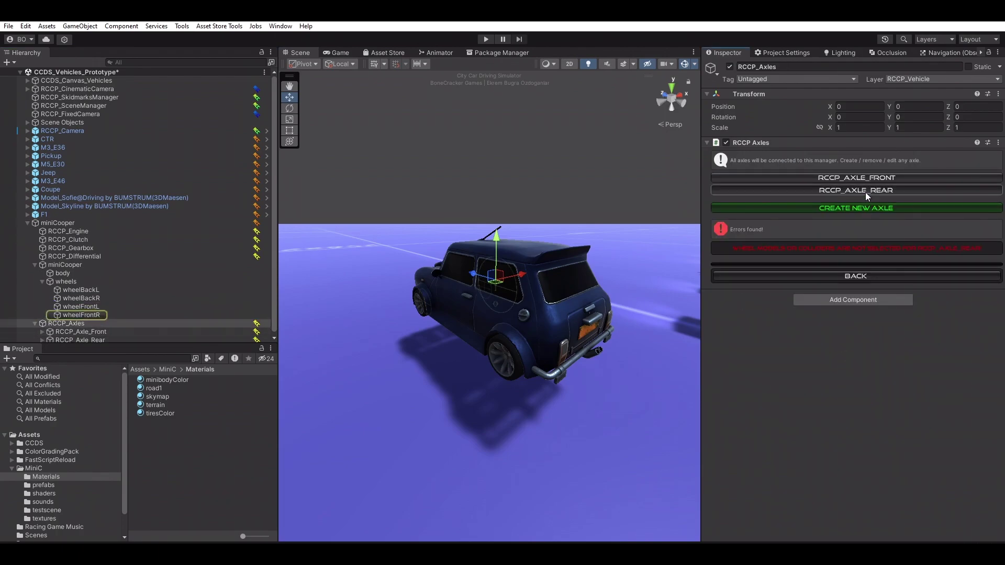
Assign wheelBackL and wheelBackR as the rear axle's left and right wheel models, and return to the car controller.
{"action": "left_click", "coordinate": [865, 192]}
{"action": "left_click_drag", "start_coordinate": [79, 287], "coordinate": [840, 180]}
{"action": "left_click_drag", "start_coordinate": [81, 296], "coordinate": [845, 188]}
{"action": "left_click", "coordinate": [845, 188]}
{"action": "left_click", "coordinate": [846, 337]}
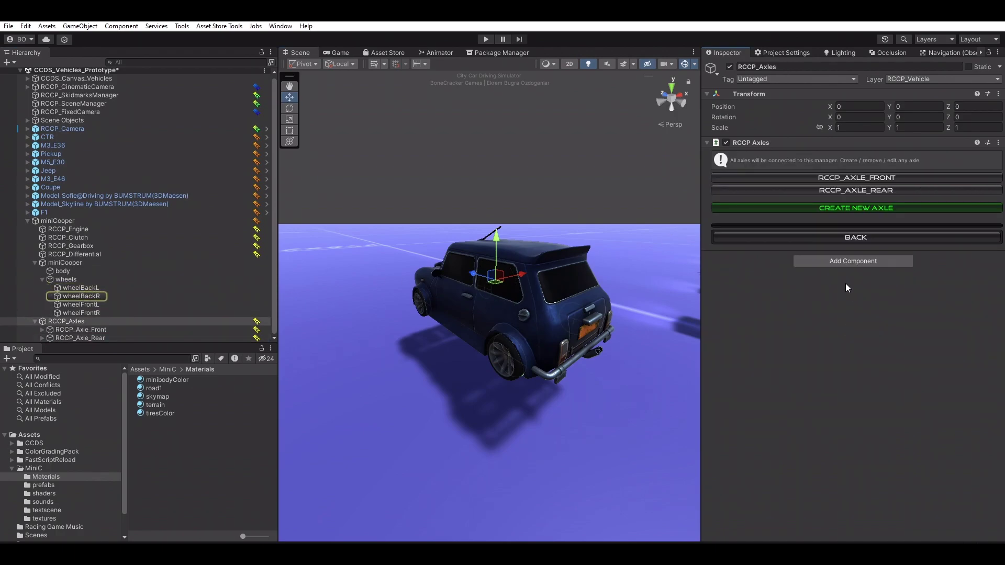
{"action": "left_click", "coordinate": [841, 234]}
Add a Mesh Collider component to the miniCooper's body object.
{"action": "scroll", "coordinate": [874, 439], "scroll_direction": "down", "scroll_amount": 5}
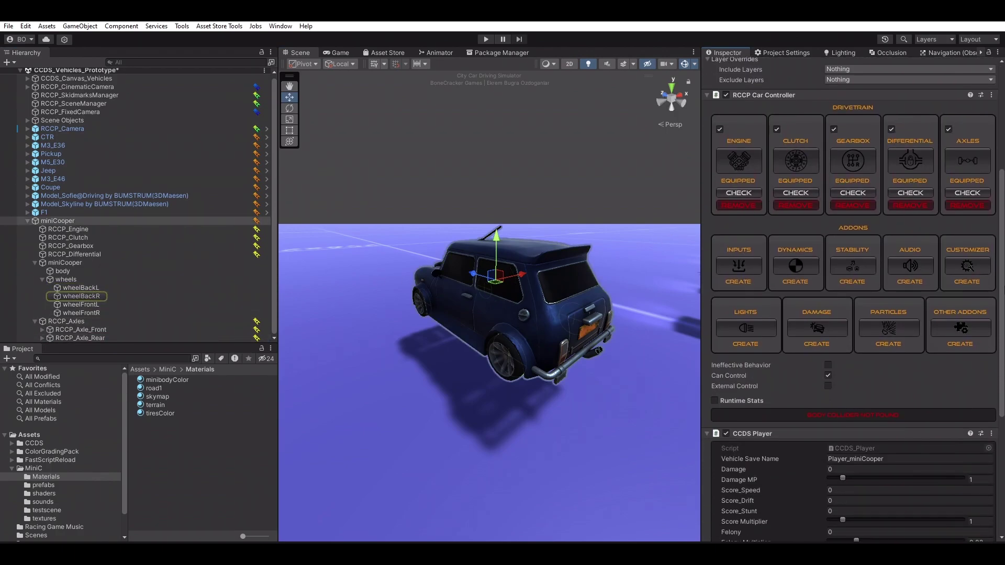
{"action": "left_click", "coordinate": [535, 333]}
{"action": "left_click", "coordinate": [822, 388]}
{"action": "type", "text": "mes"}
{"action": "left_click", "coordinate": [823, 418]}
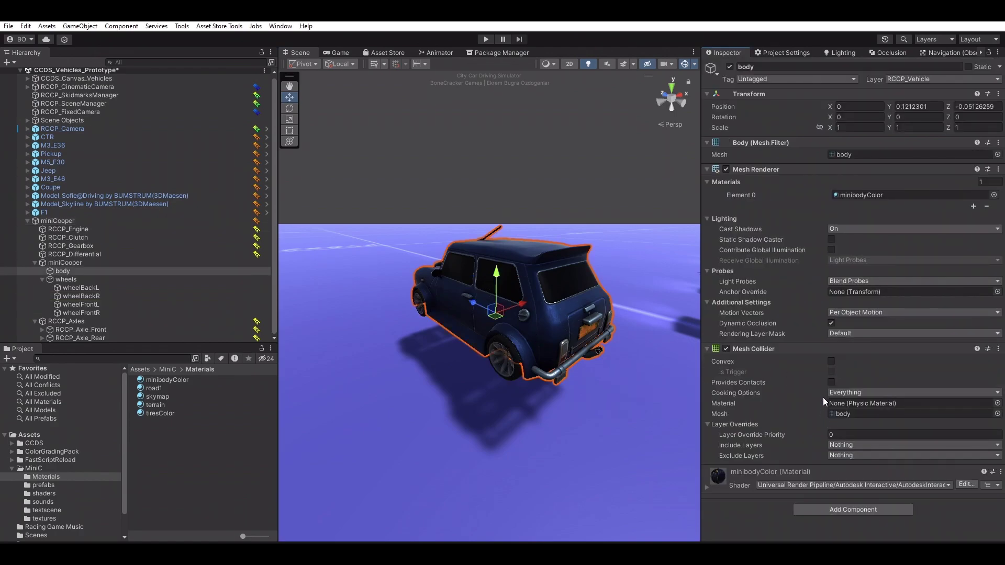
Make the body's Mesh Collider convex and assign RCCP_VehicleCollider as its physic material.
{"action": "left_click", "coordinate": [831, 362]}
{"action": "left_click", "coordinate": [998, 403]}
{"action": "type", "text": "ve"}
{"action": "double_click", "coordinate": [621, 170]}
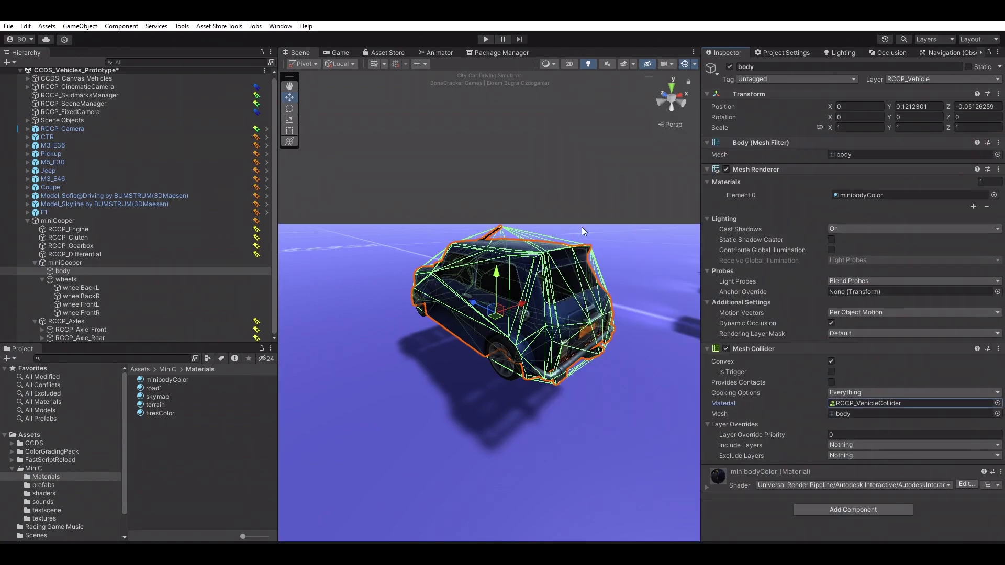
Create the Inputs, Dynamics, Stability, Audio and Customizer addons on the miniCooper's RCCP Car Controller.
{"action": "left_click", "coordinate": [78, 222]}
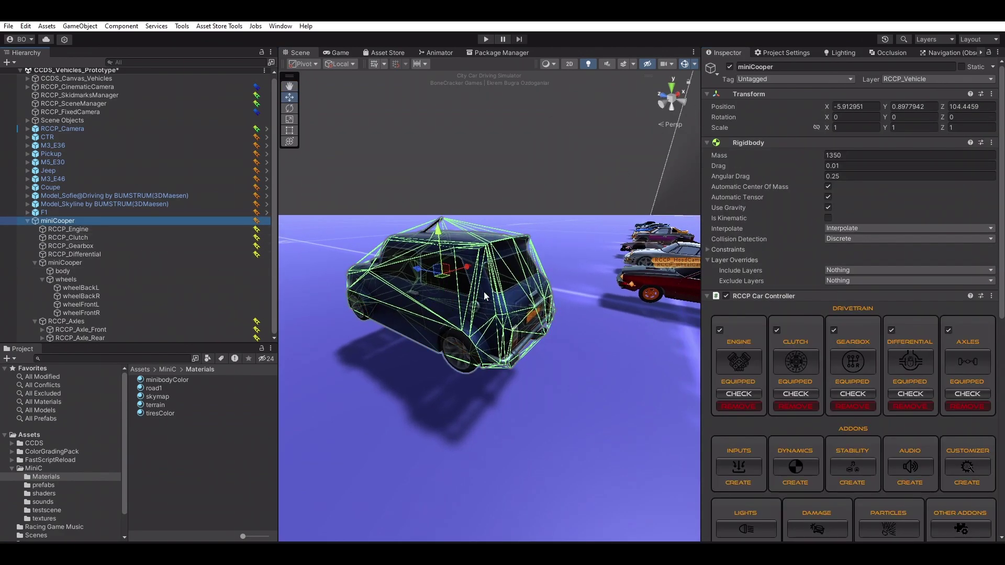
{"action": "left_click_drag", "start_coordinate": [467, 293], "coordinate": [597, 299], "text": "alt"}
{"action": "scroll", "coordinate": [597, 300], "scroll_direction": "down", "scroll_amount": 3}
{"action": "scroll", "coordinate": [853, 298], "scroll_direction": "down", "scroll_amount": 12}
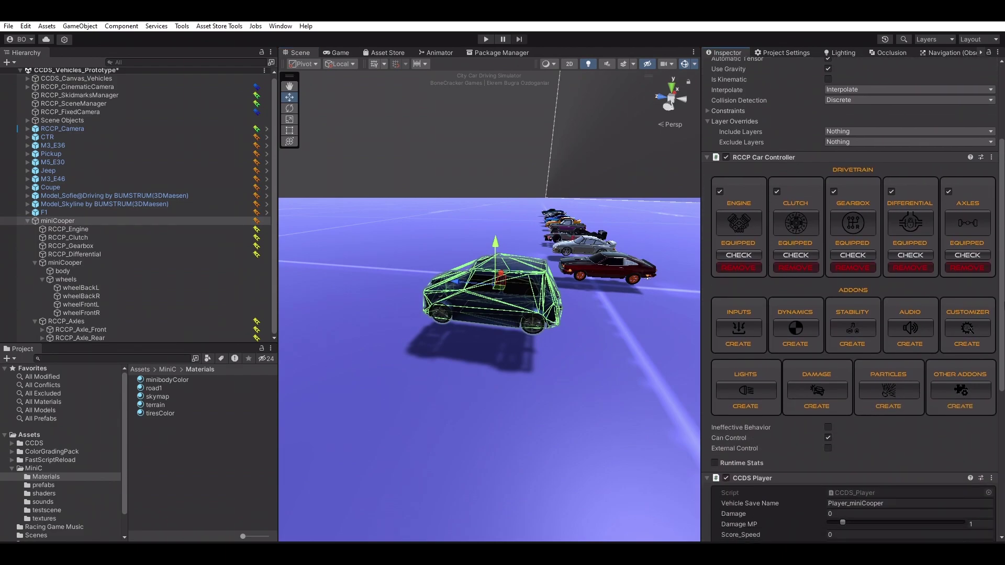
{"action": "scroll", "coordinate": [997, 295], "scroll_direction": "up", "scroll_amount": 10}
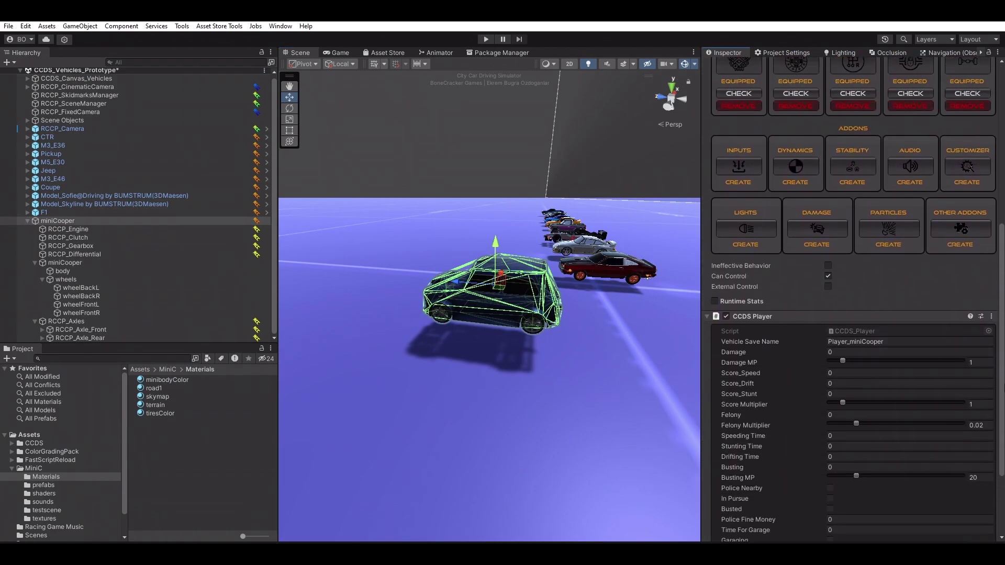
{"action": "left_click_drag", "start_coordinate": [550, 296], "coordinate": [583, 294], "text": "alt"}
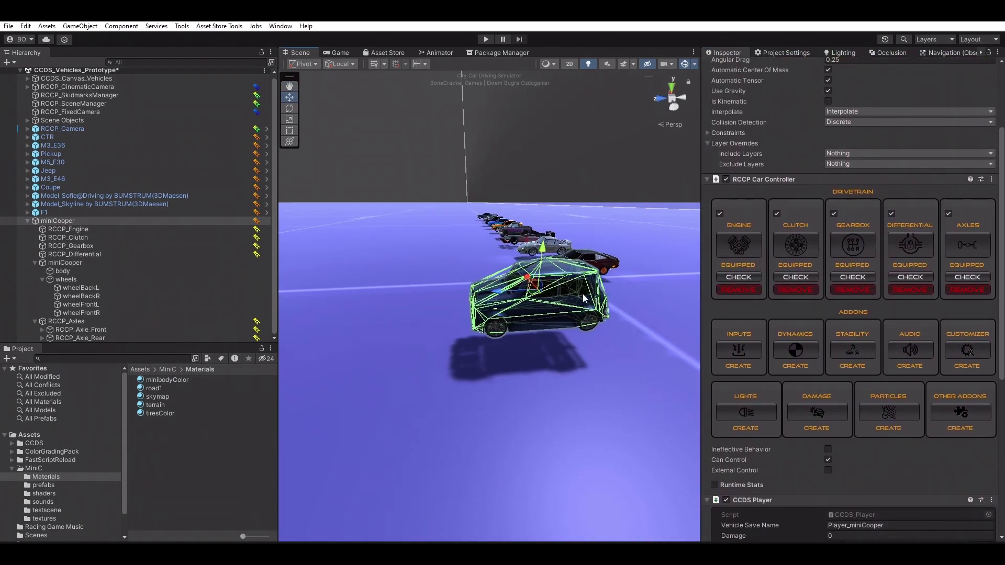
{"action": "left_click", "coordinate": [731, 351]}
{"action": "left_click_drag", "start_coordinate": [601, 313], "coordinate": [649, 320], "text": "alt"}
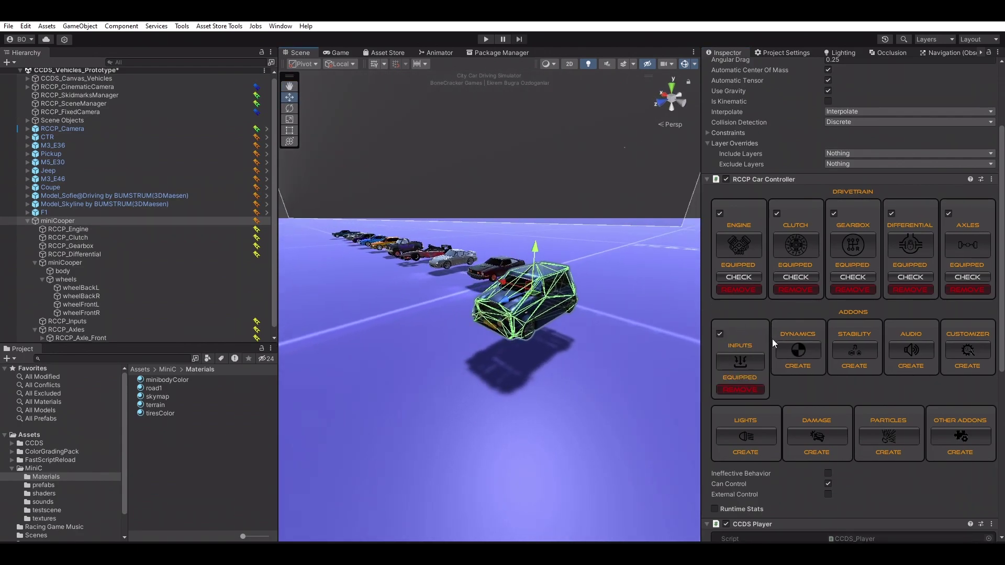
{"action": "left_click", "coordinate": [796, 350]}
{"action": "left_click", "coordinate": [870, 352]}
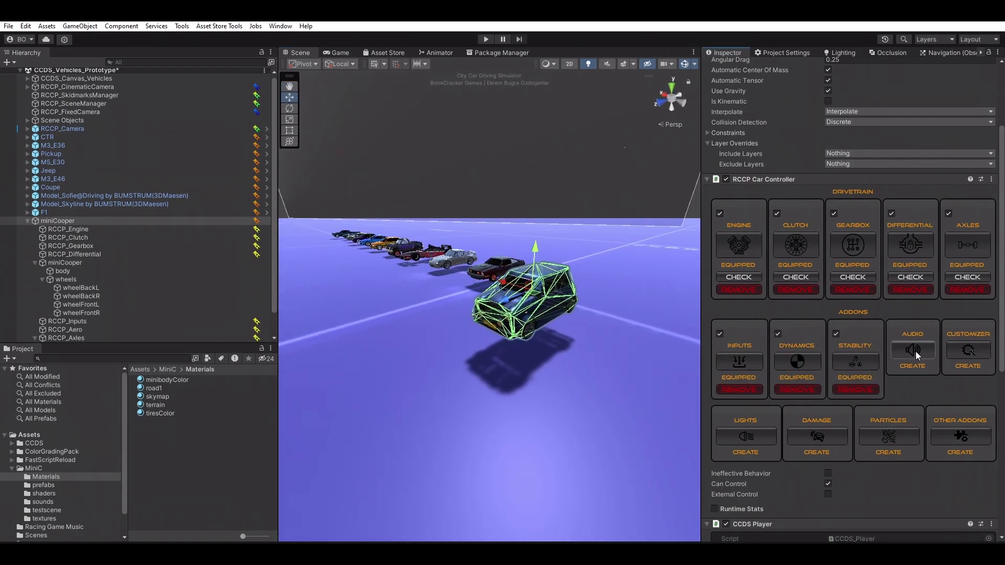
{"action": "left_click", "coordinate": [915, 351]}
{"action": "left_click", "coordinate": [968, 351]}
Create the Lights, Damage and Particles addons for the miniCooper.
{"action": "left_click", "coordinate": [747, 438]}
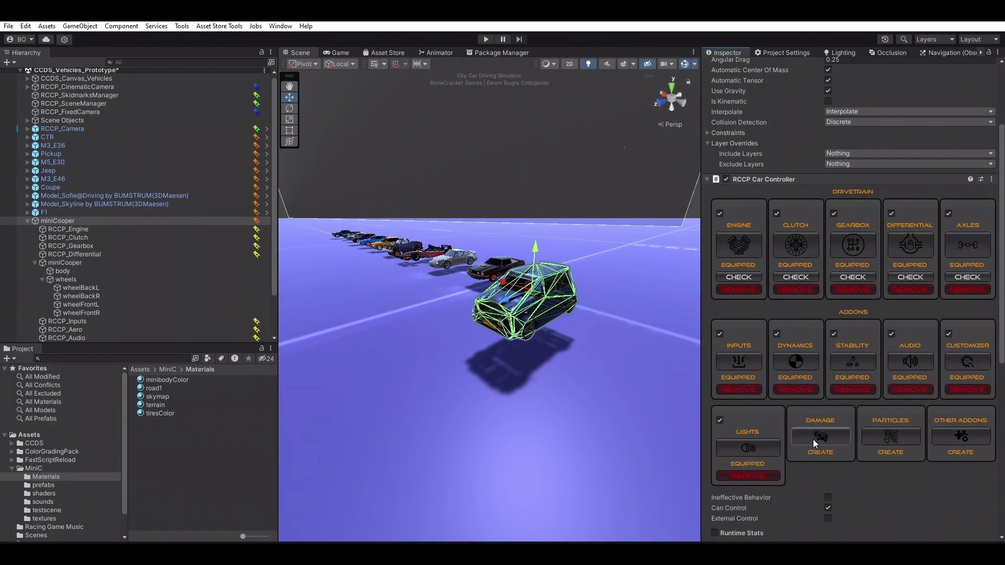
{"action": "left_click", "coordinate": [816, 438]}
{"action": "left_click", "coordinate": [891, 438]}
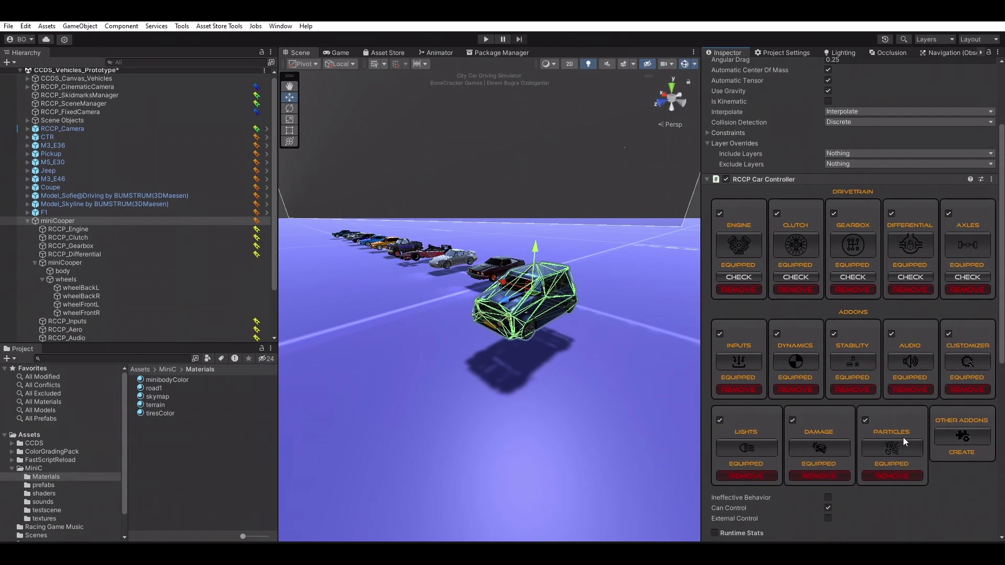
Create the Other Addons manager on the miniCooper and equip it with NOS, Interior, Cameras and Exhausts.
{"action": "left_click", "coordinate": [962, 439]}
{"action": "left_click", "coordinate": [738, 190]}
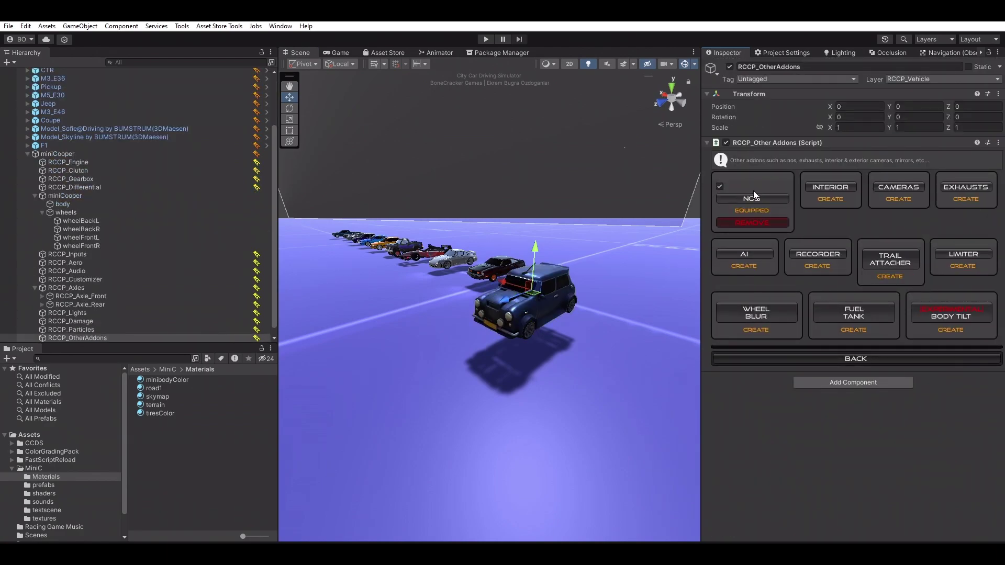
{"action": "left_click", "coordinate": [819, 189]}
{"action": "left_click", "coordinate": [915, 191]}
{"action": "left_click", "coordinate": [969, 190]}
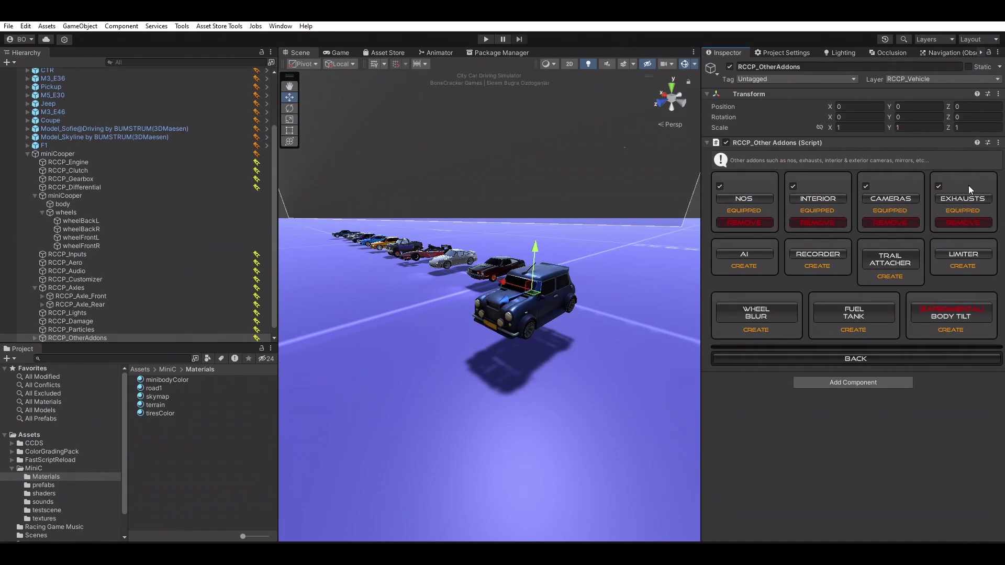
Deactivate all the other vehicles in the scene, from CTR through F1.
{"action": "left_click", "coordinate": [793, 360]}
{"action": "left_click_drag", "start_coordinate": [1001, 276], "coordinate": [1002, 319]}
{"action": "left_click_drag", "start_coordinate": [498, 278], "coordinate": [494, 295], "text": "alt"}
{"action": "left_click", "coordinate": [494, 298]}
{"action": "left_click", "coordinate": [52, 145]}
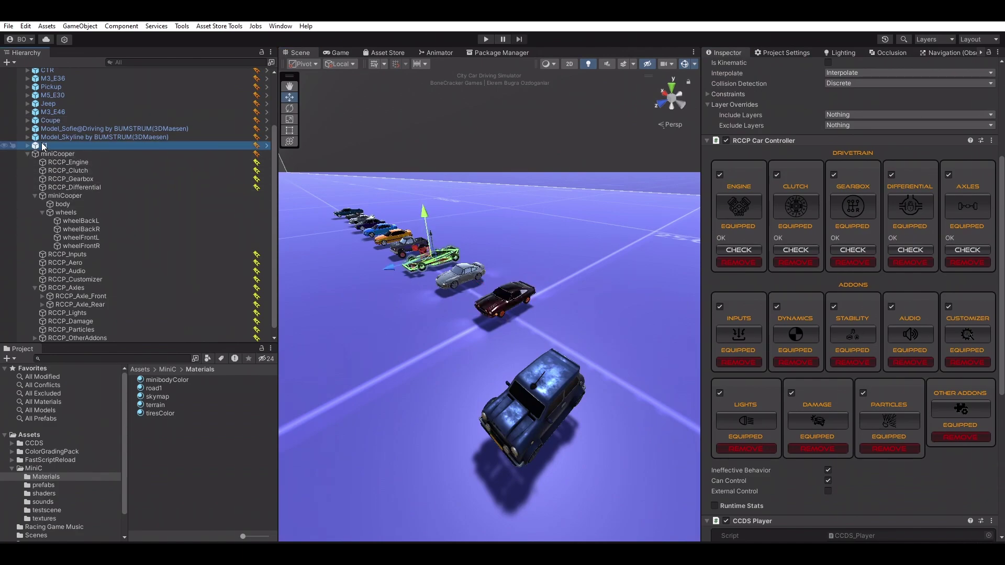
{"action": "scroll", "coordinate": [55, 144], "scroll_direction": "up", "scroll_amount": 3}
{"action": "left_click", "coordinate": [56, 136], "text": "shift"}
{"action": "left_click", "coordinate": [731, 68]}
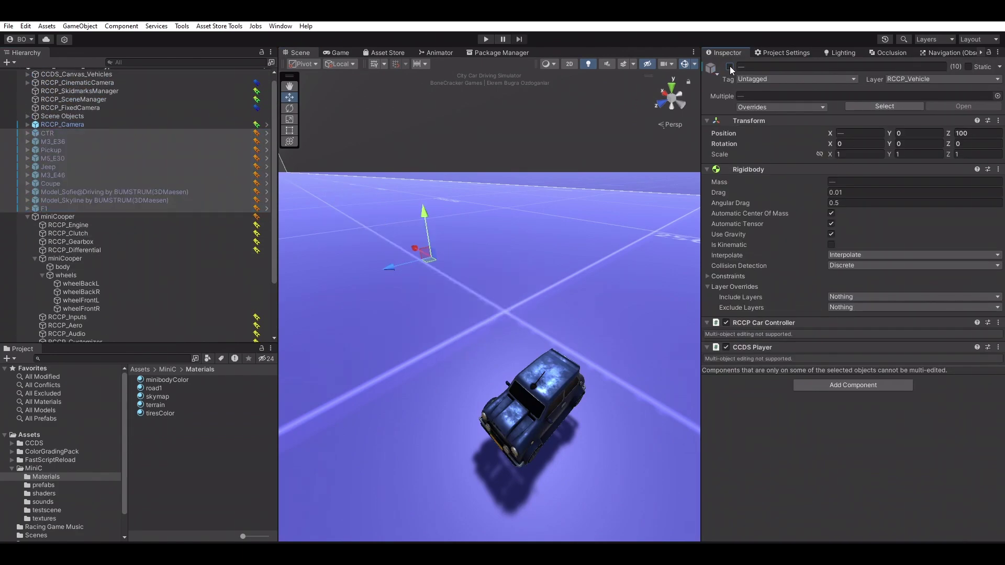
Run the prototype scene and test-drive the miniCooper, accelerating, steering both ways and reversing, and stop play mode.
{"action": "left_click", "coordinate": [111, 216]}
{"action": "key", "text": "f"}
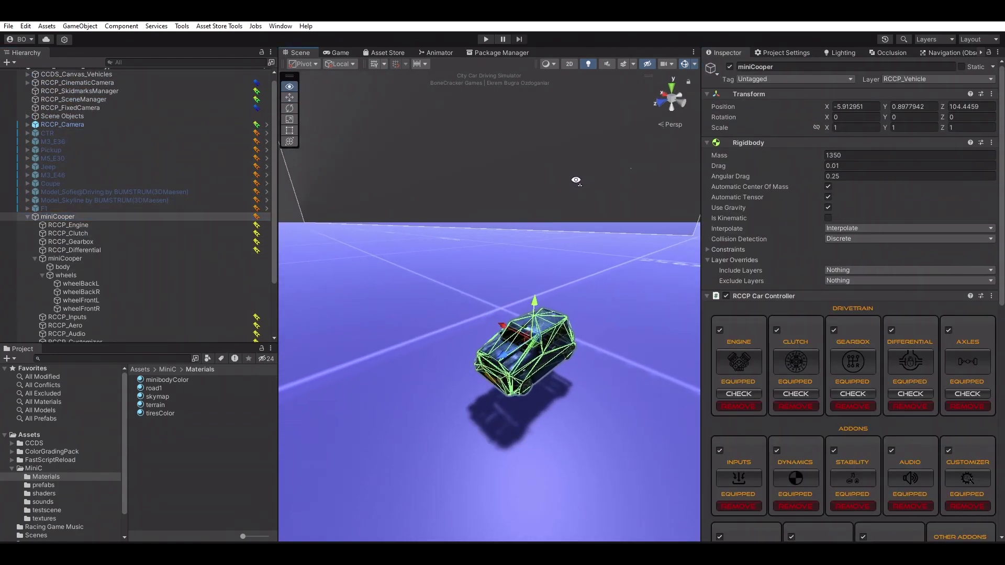
{"action": "left_click", "coordinate": [486, 39]}
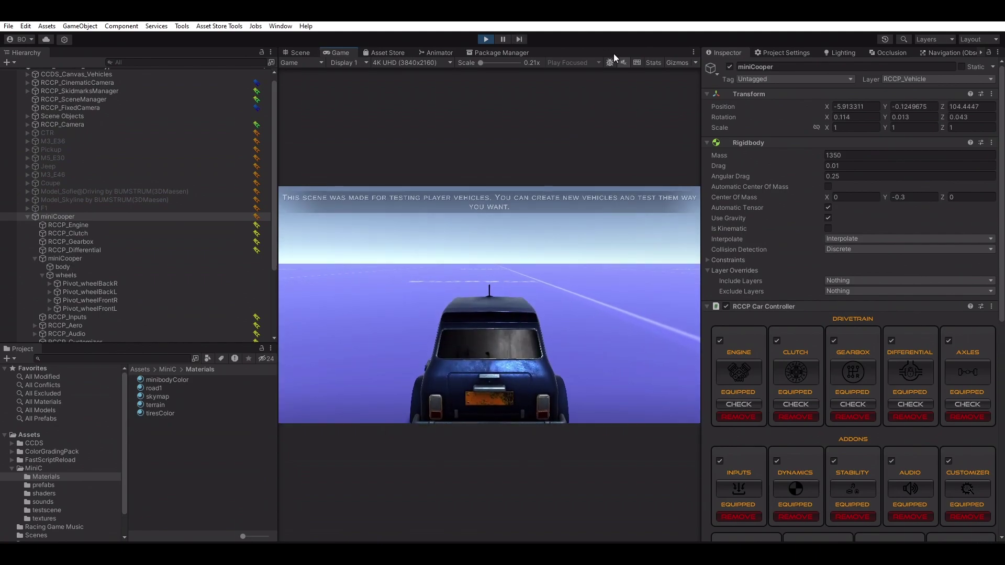
{"action": "left_click_drag", "start_coordinate": [496, 332], "coordinate": [398, 340]}
{"action": "key", "text": "w"}
{"action": "key", "text": "d"}
{"action": "key", "text": "w"}
{"action": "key", "text": "d"}
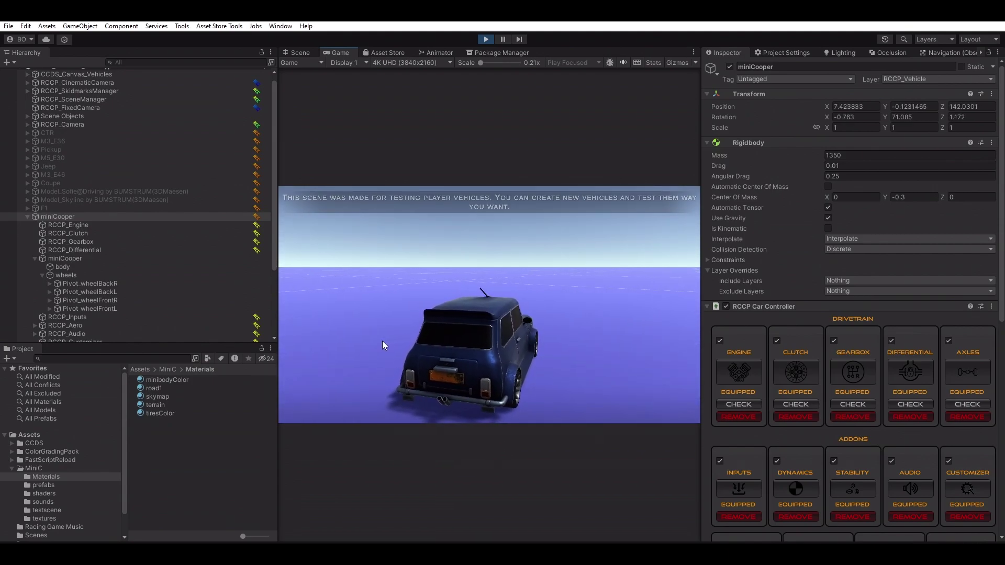
{"action": "key", "text": "w"}
{"action": "key", "text": "a"}
{"action": "key", "text": "c"}
{"action": "key", "text": "w"}
{"action": "key", "text": "d"}
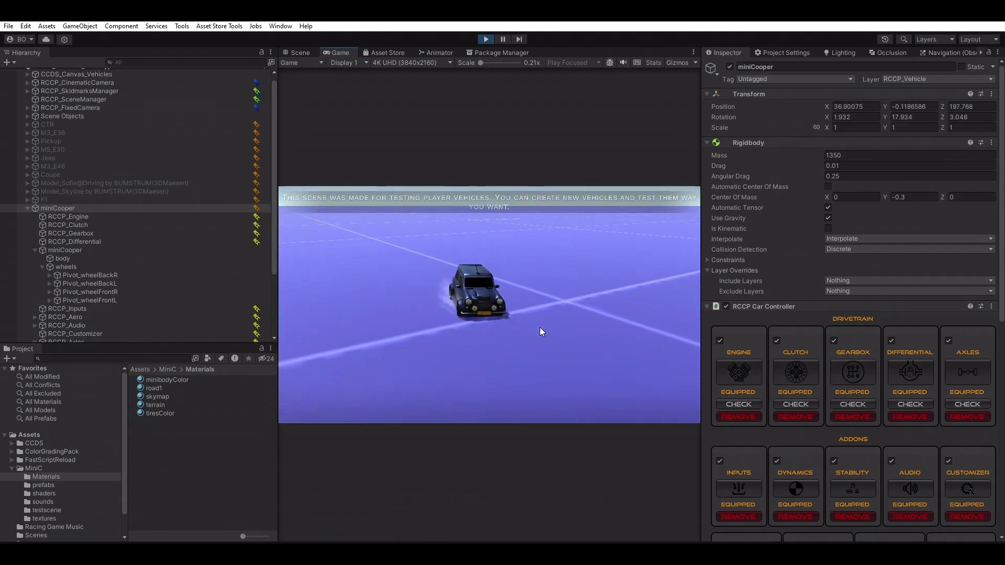
{"action": "key", "text": "w"}
{"action": "key", "text": "d"}
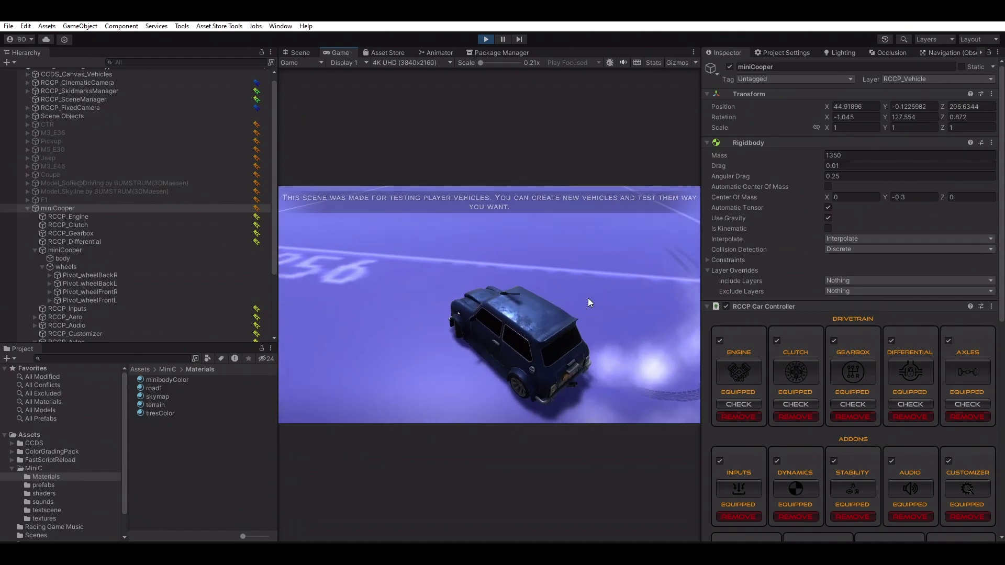
{"action": "key", "text": "s"}
{"action": "key", "text": "a"}
{"action": "key", "text": "d"}
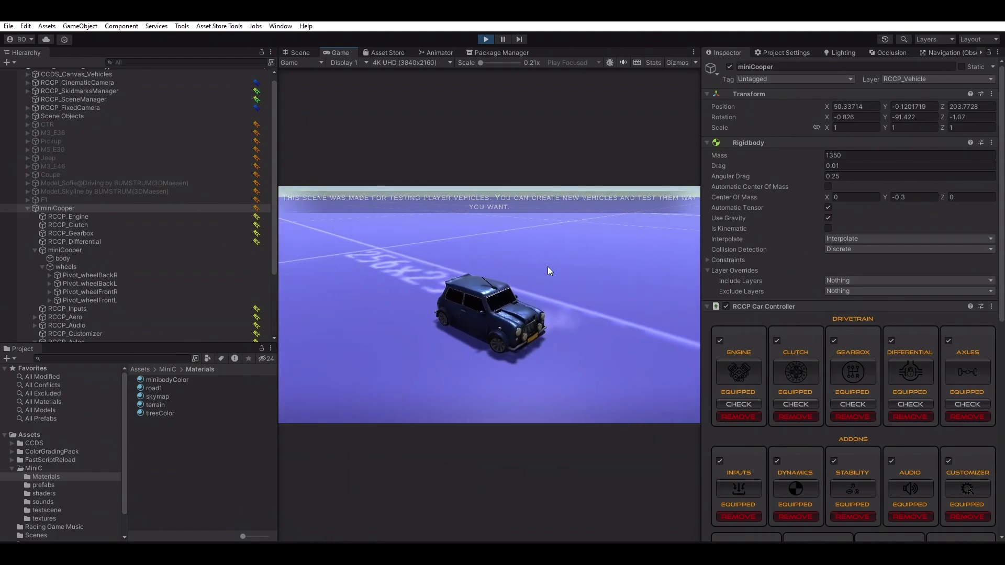
{"action": "left_click", "coordinate": [485, 39]}
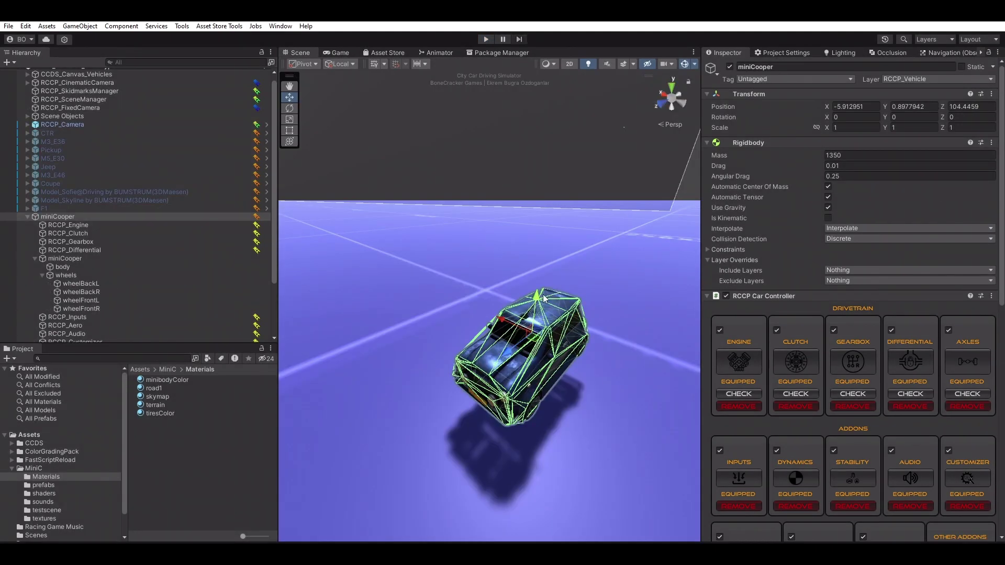
Create a prefab of the miniCooper from its CCDS Player component.
{"action": "scroll", "coordinate": [982, 241], "scroll_direction": "down", "scroll_amount": 10}
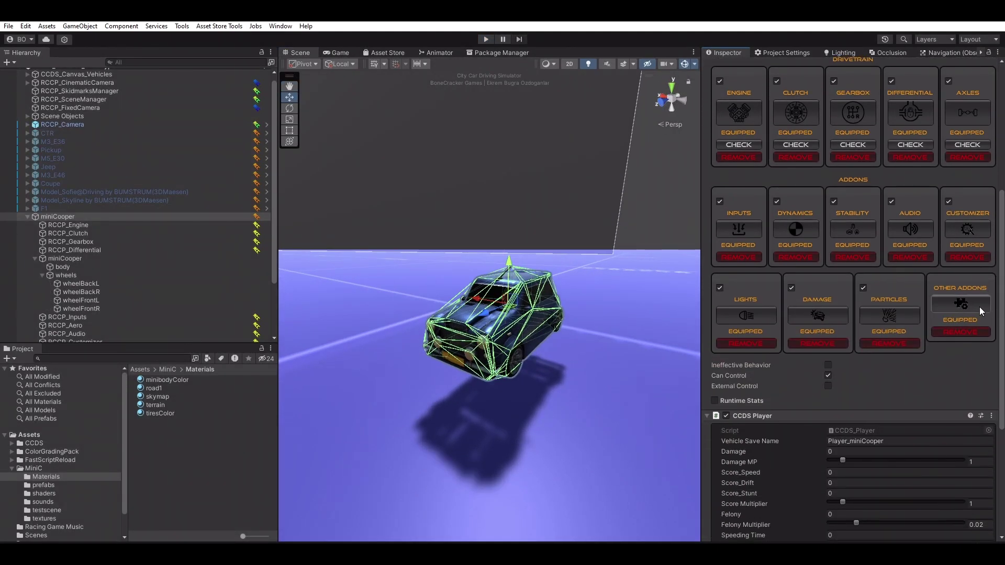
{"action": "left_click", "coordinate": [979, 307]}
{"action": "left_click", "coordinate": [936, 353]}
{"action": "left_click_drag", "start_coordinate": [1002, 272], "coordinate": [1004, 503]}
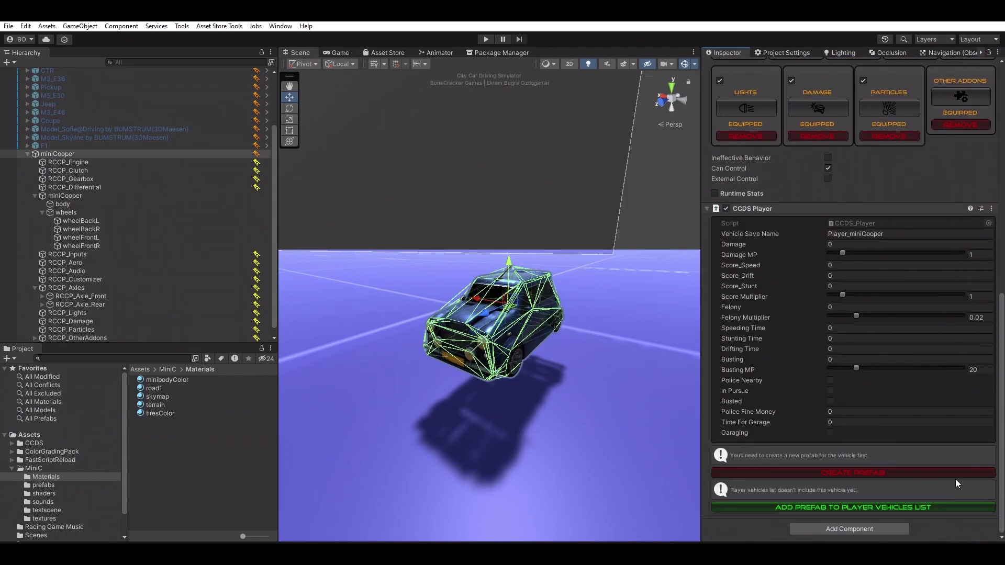
{"action": "left_click", "coordinate": [860, 474]}
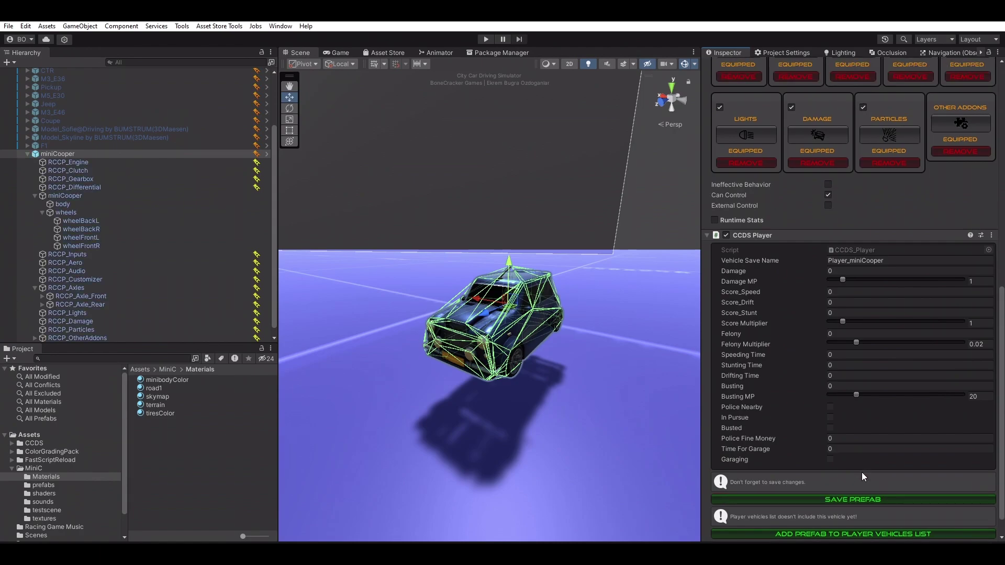
{"action": "left_click_drag", "start_coordinate": [1002, 401], "coordinate": [1002, 422]}
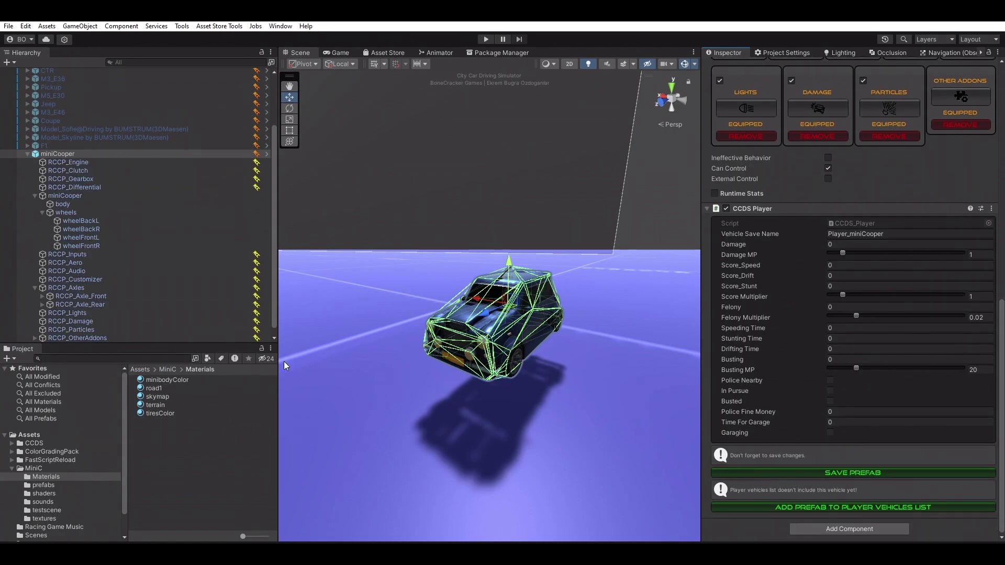
Locate the miniCooper's prefab asset in the Player Vehicles project folder.
{"action": "scroll", "coordinate": [853, 262], "scroll_direction": "up", "scroll_amount": 15}
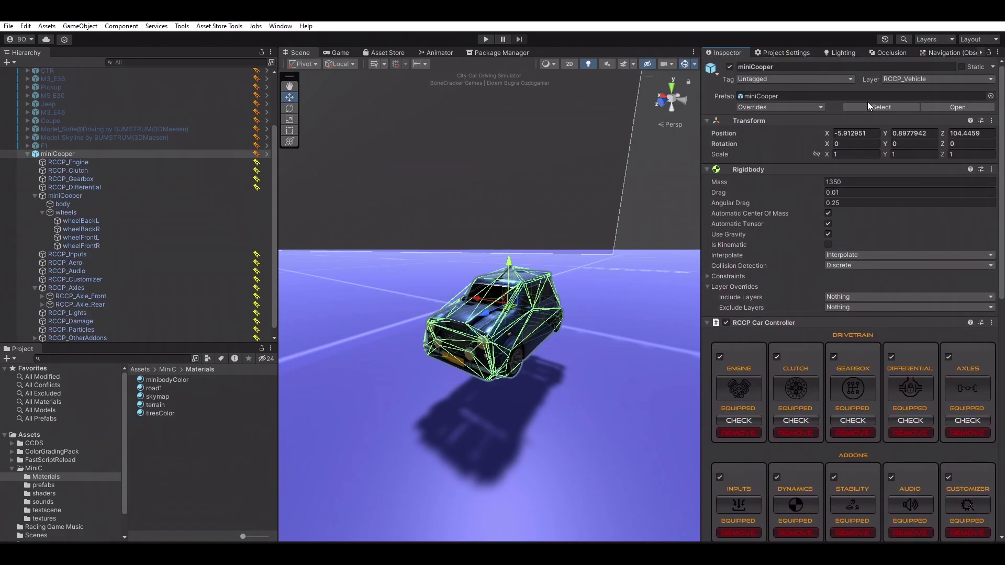
{"action": "left_click", "coordinate": [868, 105]}
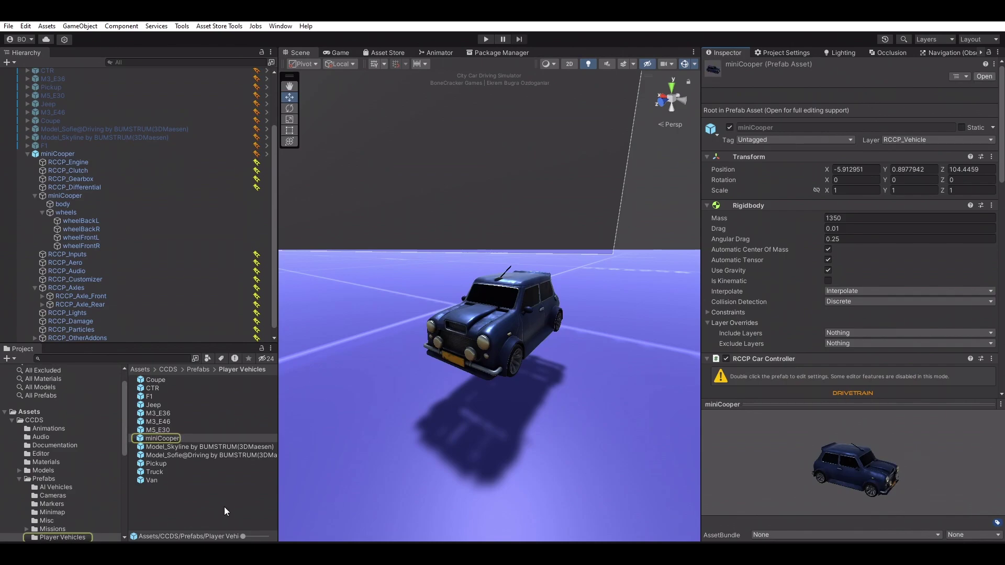
{"action": "left_click_drag", "start_coordinate": [279, 486], "coordinate": [285, 486]}
{"action": "left_click", "coordinate": [178, 438]}
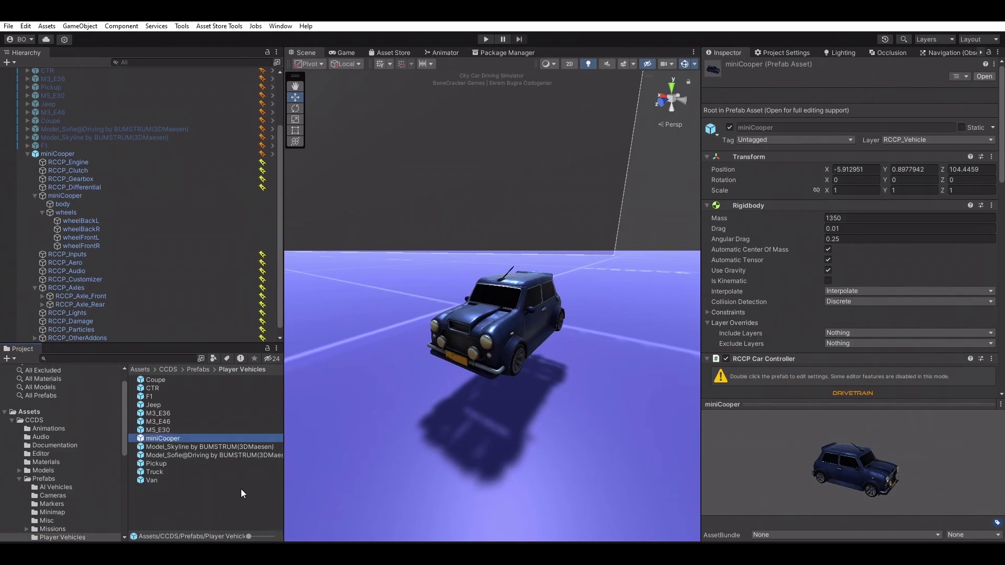
{"action": "key", "text": "Escape"}
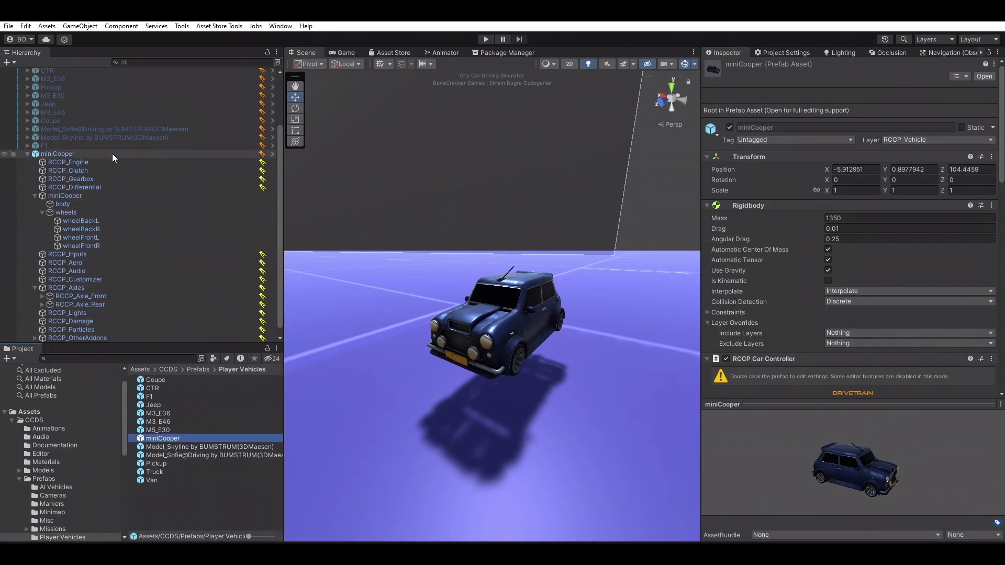
Add the miniCooper prefab to the player vehicles list and check the vehicle reference in its new entry.
{"action": "left_click", "coordinate": [498, 306]}
{"action": "scroll", "coordinate": [945, 210], "scroll_direction": "down", "scroll_amount": 10}
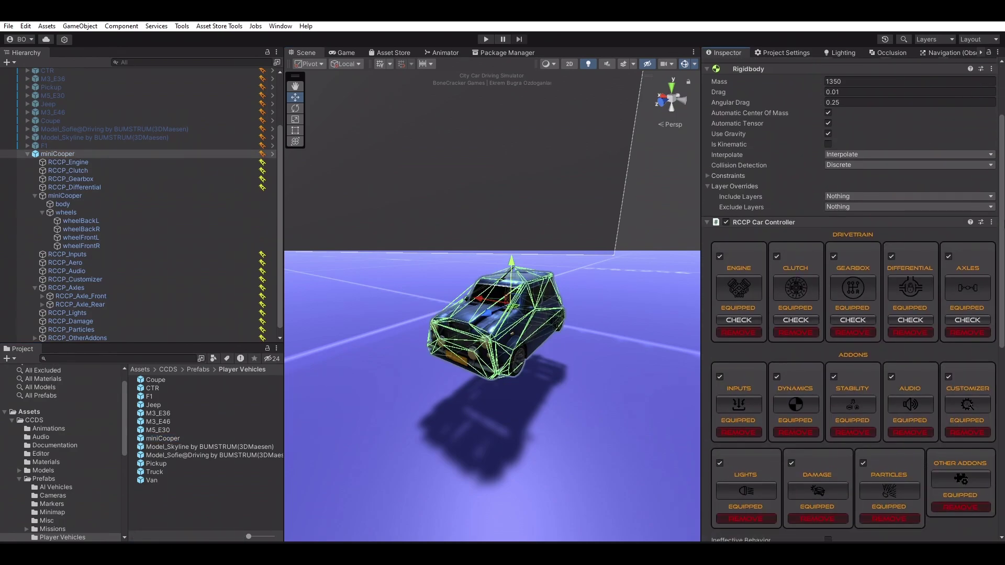
{"action": "left_click", "coordinate": [846, 469]}
{"action": "left_click", "coordinate": [859, 508]}
{"action": "scroll", "coordinate": [858, 282], "scroll_direction": "down", "scroll_amount": 10}
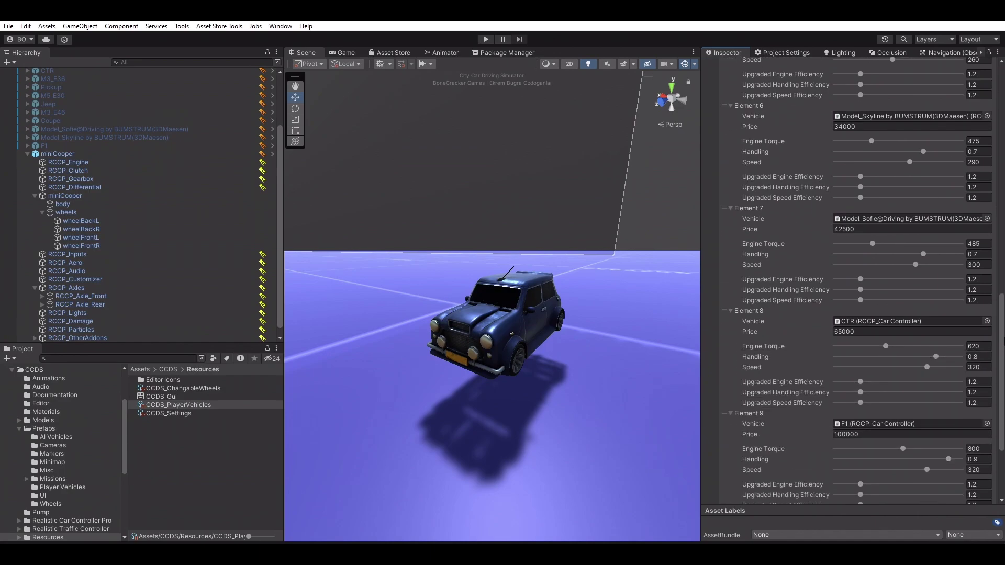
{"action": "left_click", "coordinate": [867, 401]}
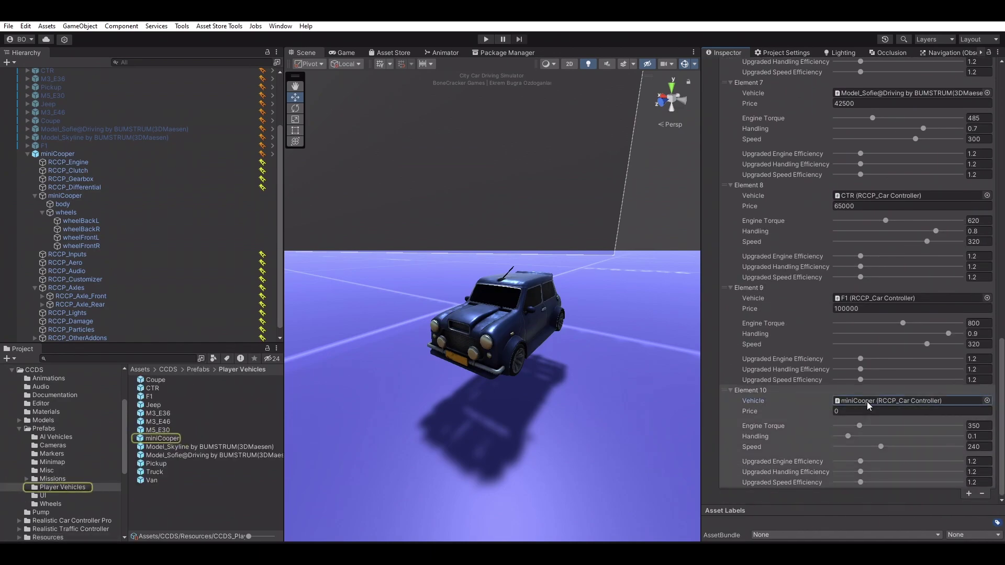
Try a price of 49 for the miniCooper's player vehicles entry and reset it to 0.
{"action": "left_click", "coordinate": [845, 410]}
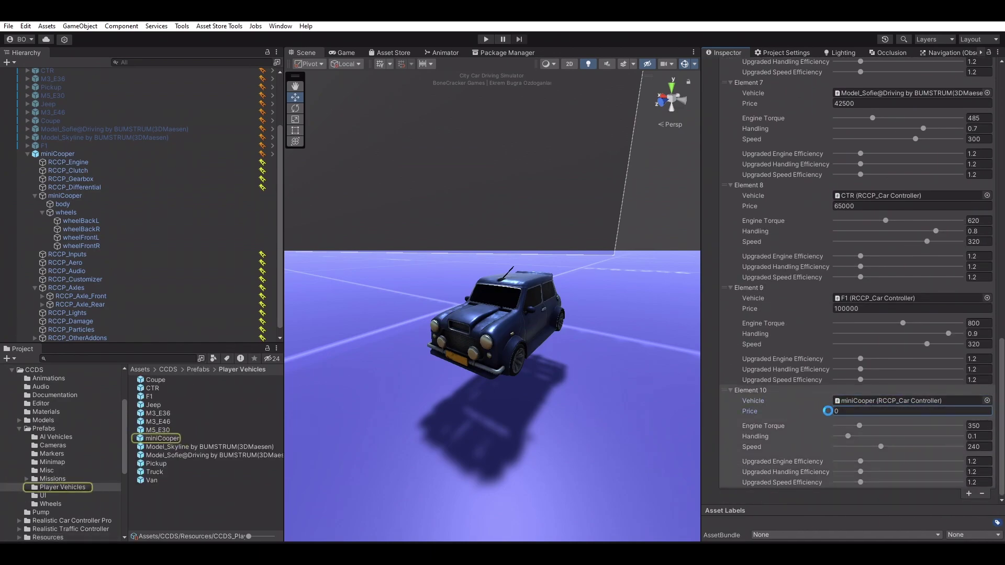
{"action": "double_click", "coordinate": [854, 411]}
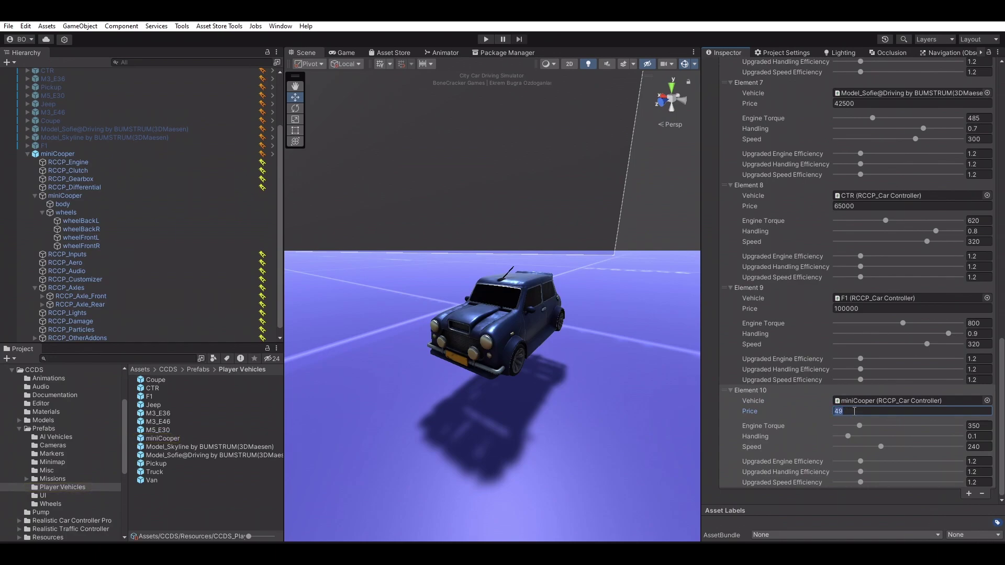
{"action": "type", "text": "0"}
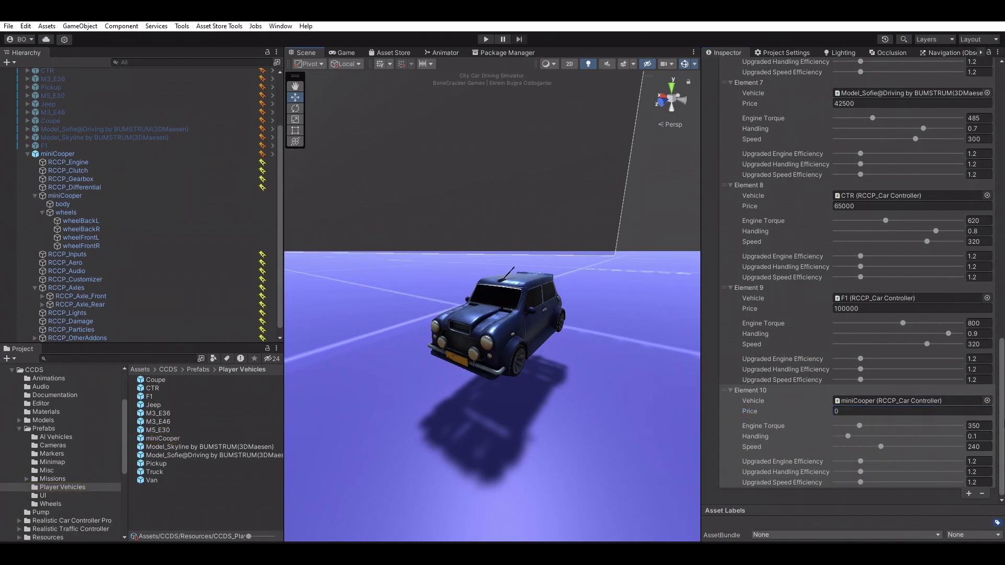
Review the player vehicles list and the components on the scene's miniCooper.
{"action": "scroll", "coordinate": [1001, 435], "scroll_direction": "up", "scroll_amount": 10}
{"action": "scroll", "coordinate": [890, 314], "scroll_direction": "up", "scroll_amount": 6}
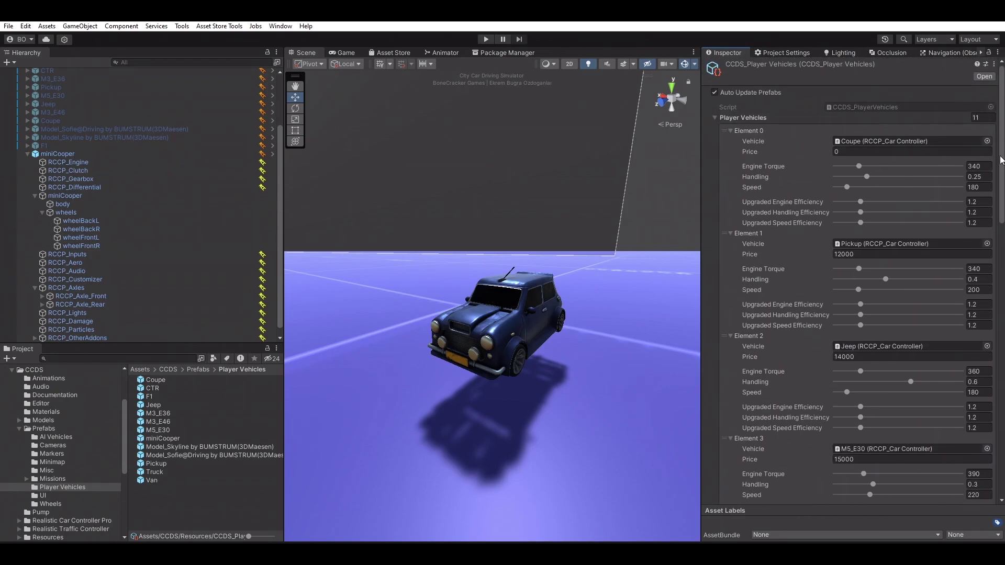
{"action": "left_click", "coordinate": [502, 329]}
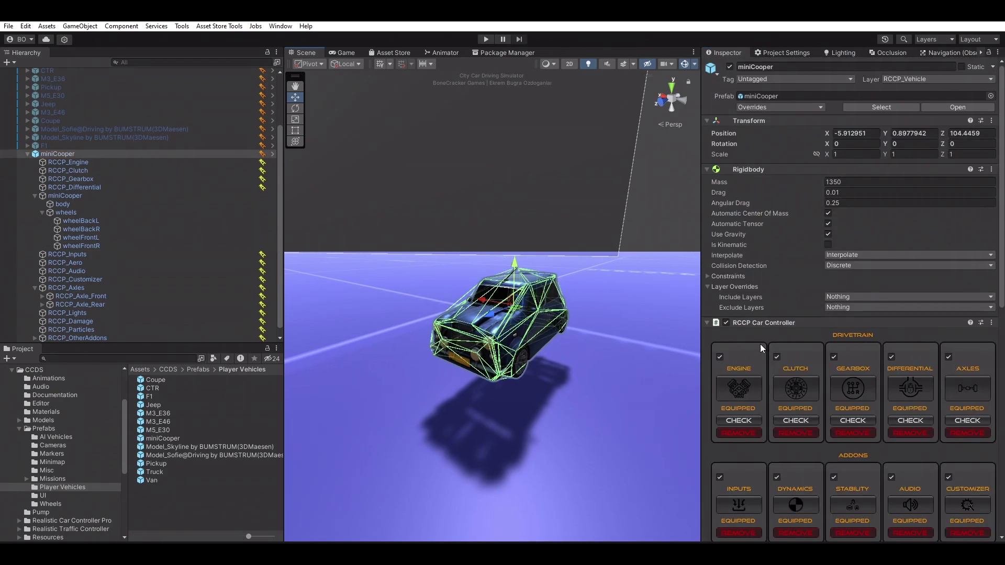
{"action": "scroll", "coordinate": [969, 297], "scroll_direction": "down", "scroll_amount": 5}
{"action": "scroll", "coordinate": [851, 298], "scroll_direction": "down", "scroll_amount": 3}
{"action": "scroll", "coordinate": [851, 298], "scroll_direction": "up", "scroll_amount": 8}
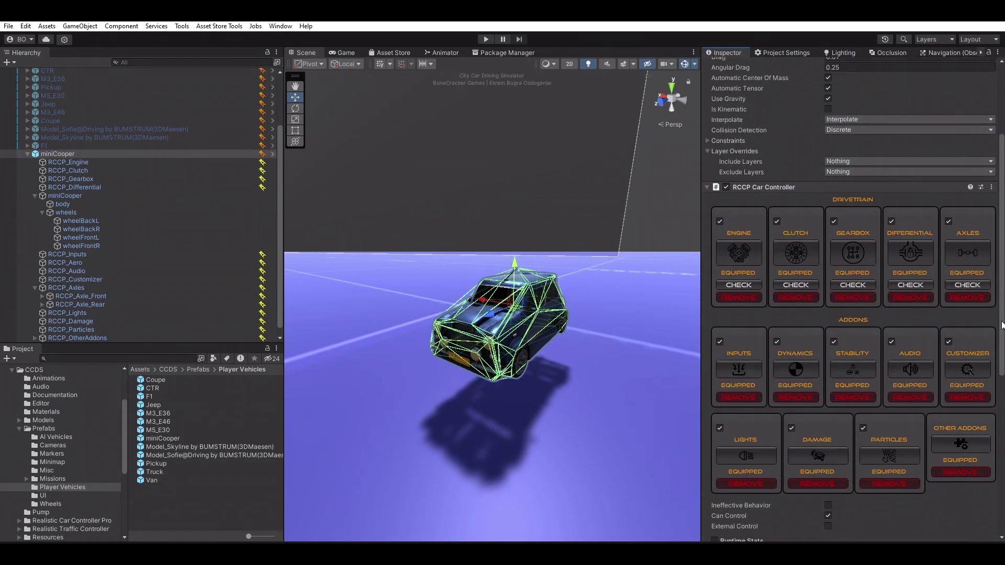
{"action": "scroll", "coordinate": [851, 299], "scroll_direction": "down", "scroll_amount": 15}
{"action": "left_click_drag", "start_coordinate": [1003, 477], "coordinate": [987, 220]}
{"action": "right_click_drag", "start_coordinate": [569, 261], "coordinate": [569, 261]}
Find the CCDS_MainMenu_City scene through the build settings and open it, saving the changes to CCDS_Vehicles_Prototype.
{"action": "key", "text": "ctrl+shift+b"}
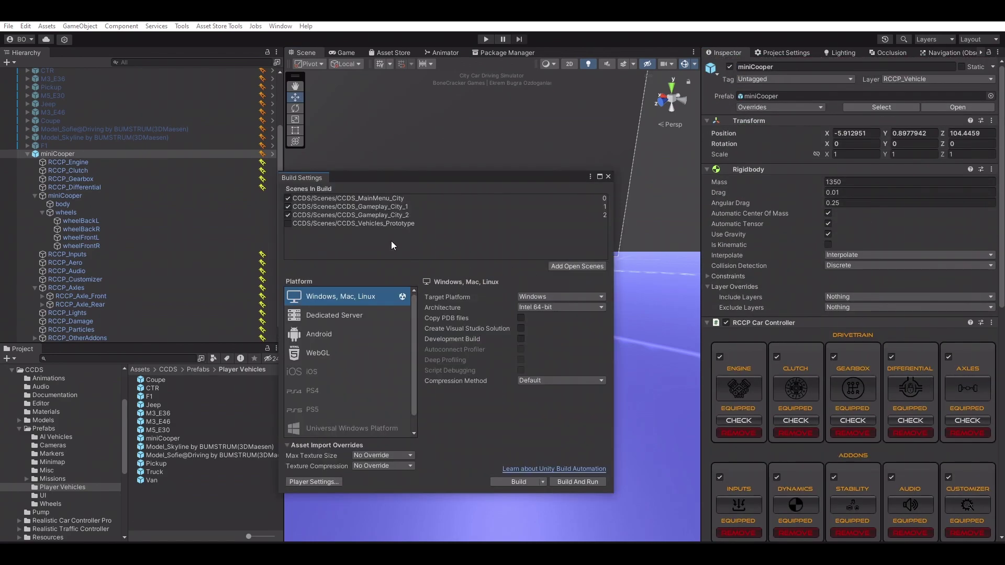
{"action": "left_click", "coordinate": [375, 199]}
{"action": "double_click", "coordinate": [200, 422]}
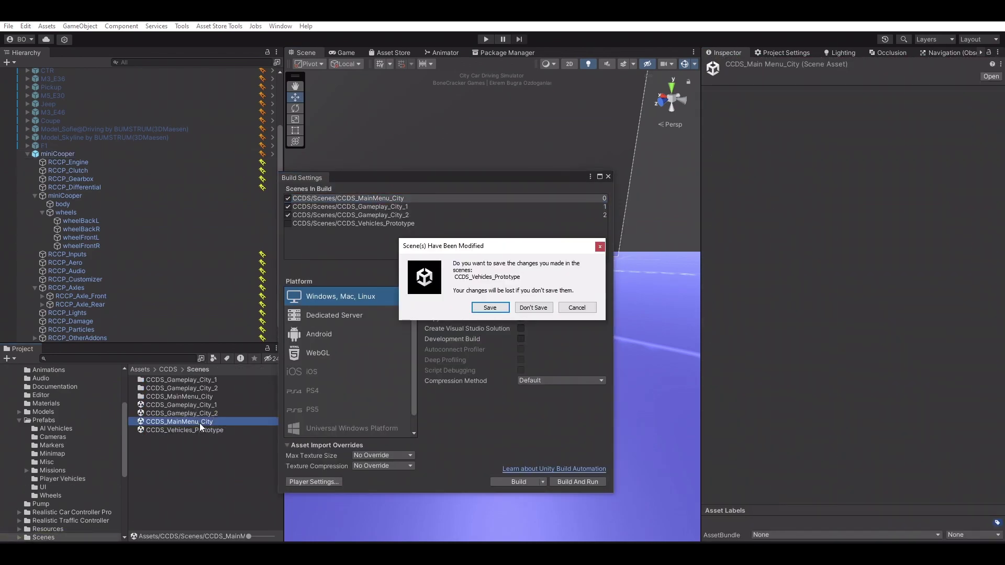
{"action": "left_click", "coordinate": [499, 309]}
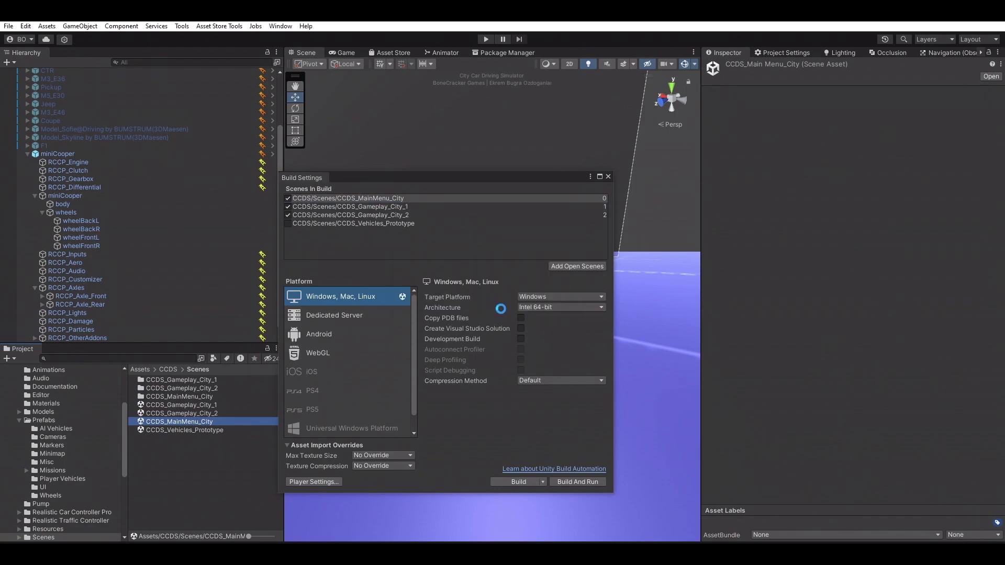
{"action": "left_click", "coordinate": [607, 176]}
Run the main menu scene, toggle the game audio and look into the customization screen.
{"action": "left_click", "coordinate": [485, 39]}
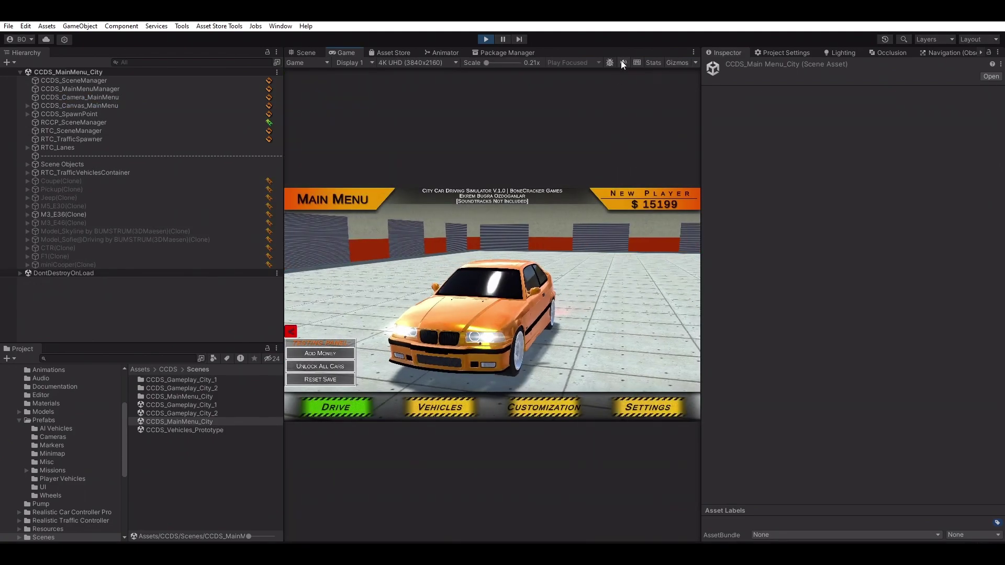
{"action": "left_click", "coordinate": [621, 61]}
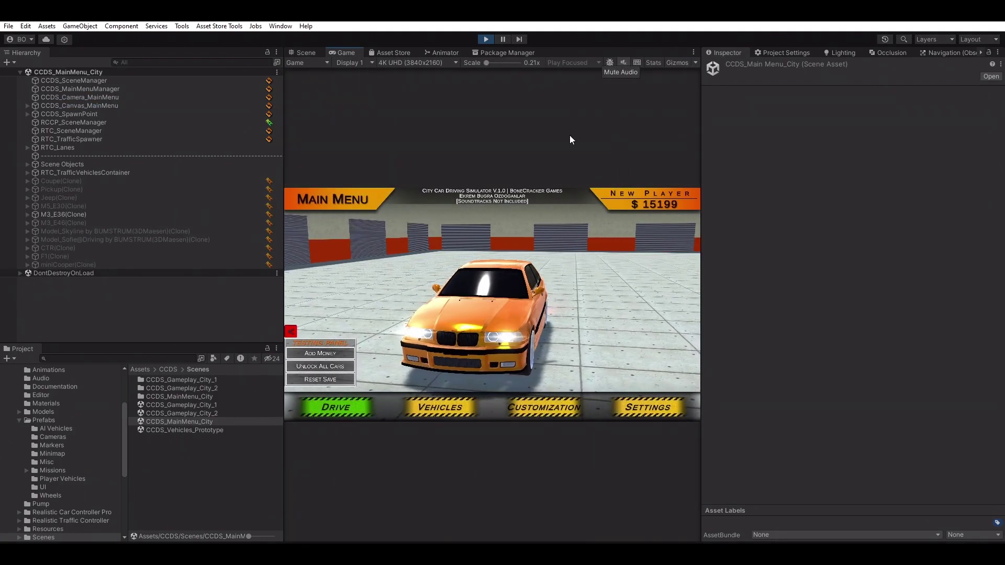
{"action": "left_click", "coordinate": [542, 413]}
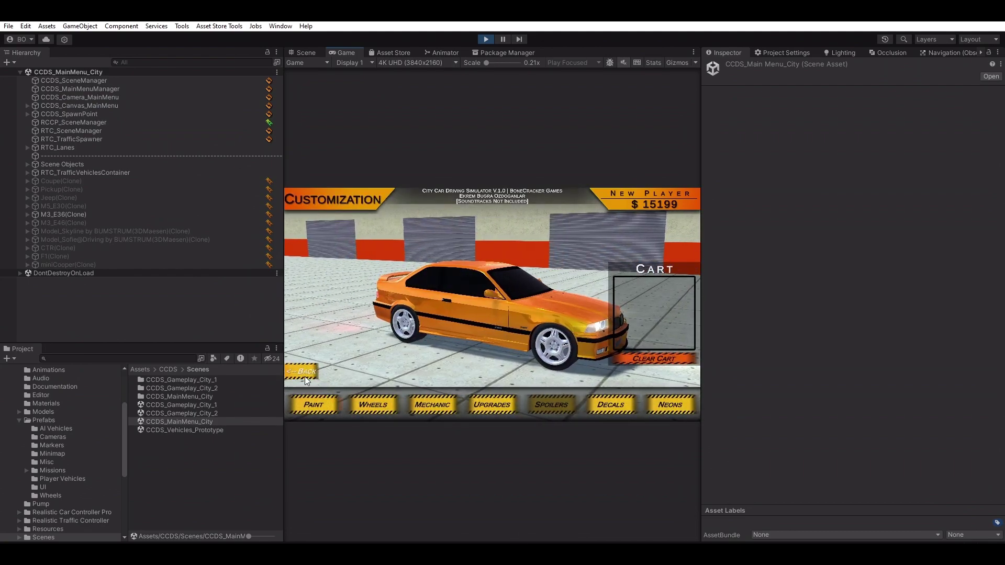
{"action": "left_click", "coordinate": [304, 375]}
Browse the game's vehicle selection to the miniCooper and select it as the player's car.
{"action": "left_click", "coordinate": [433, 410]}
{"action": "left_click", "coordinate": [315, 310]}
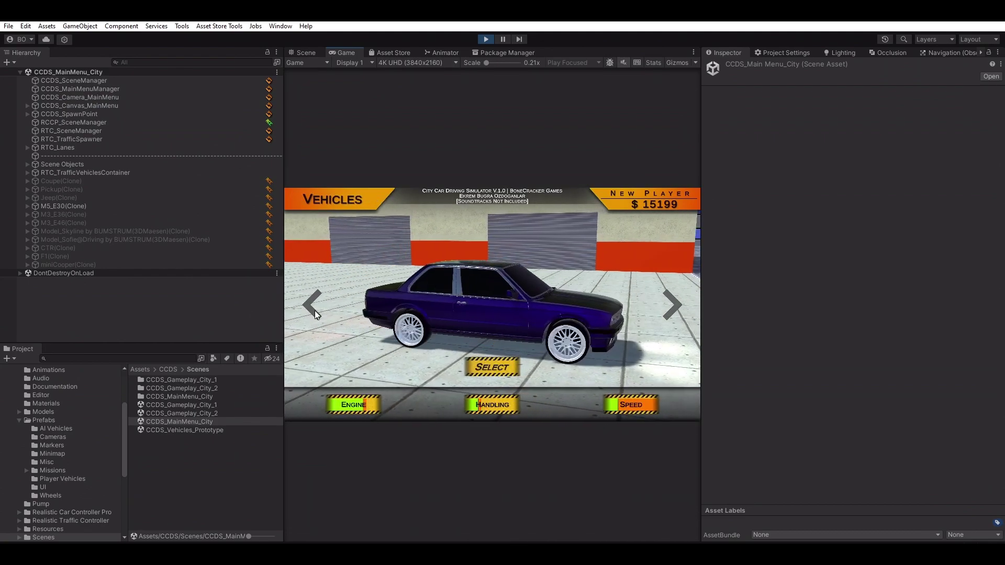
{"action": "left_click", "coordinate": [315, 310]}
{"action": "left_click", "coordinate": [316, 310]}
{"action": "left_click", "coordinate": [315, 310]}
{"action": "left_click", "coordinate": [316, 310]}
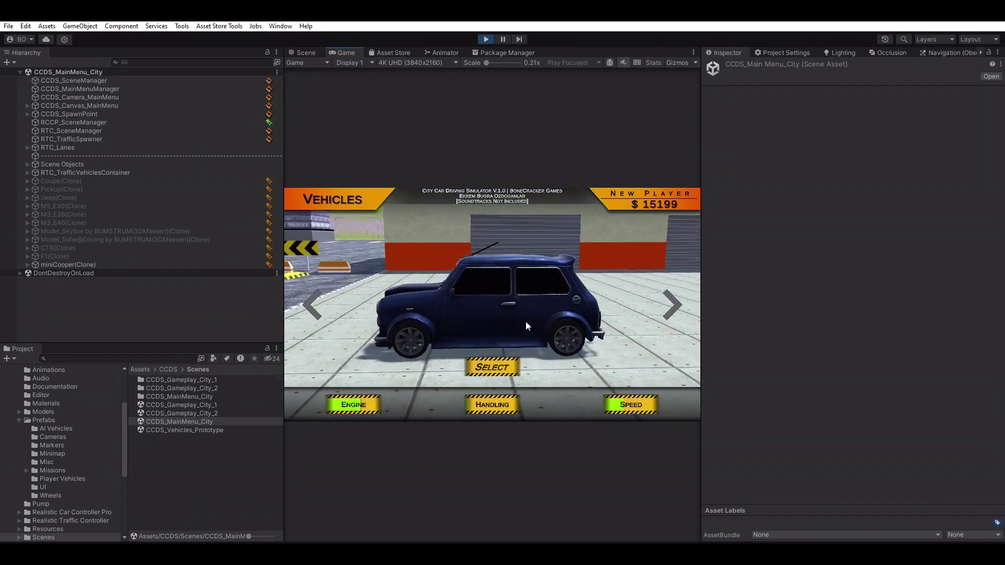
{"action": "left_click", "coordinate": [500, 364]}
{"action": "left_click", "coordinate": [398, 413]}
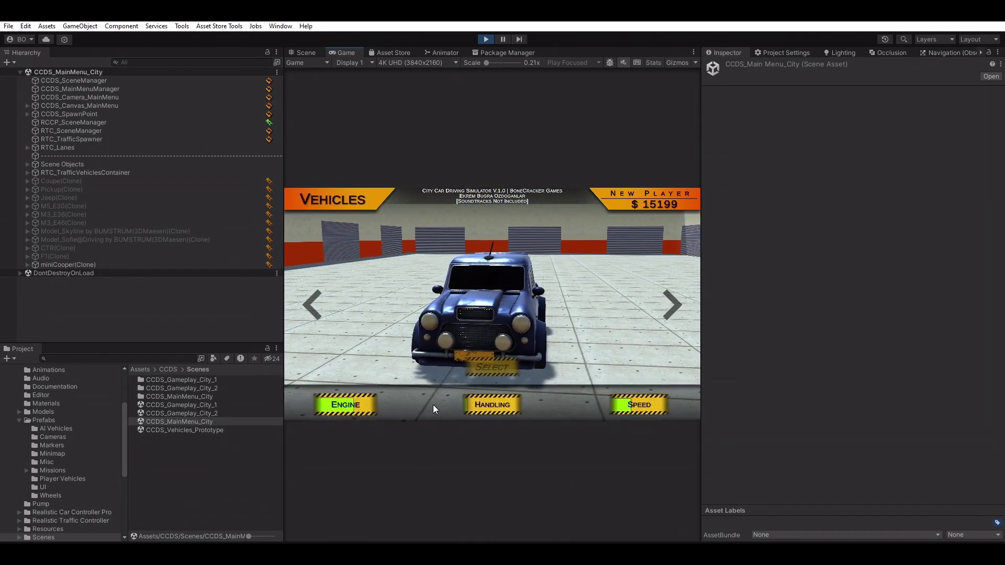
Confirm the miniCooper as the player's car and look into its customization screen from the main menu.
{"action": "left_click", "coordinate": [490, 372]}
{"action": "left_click", "coordinate": [532, 406]}
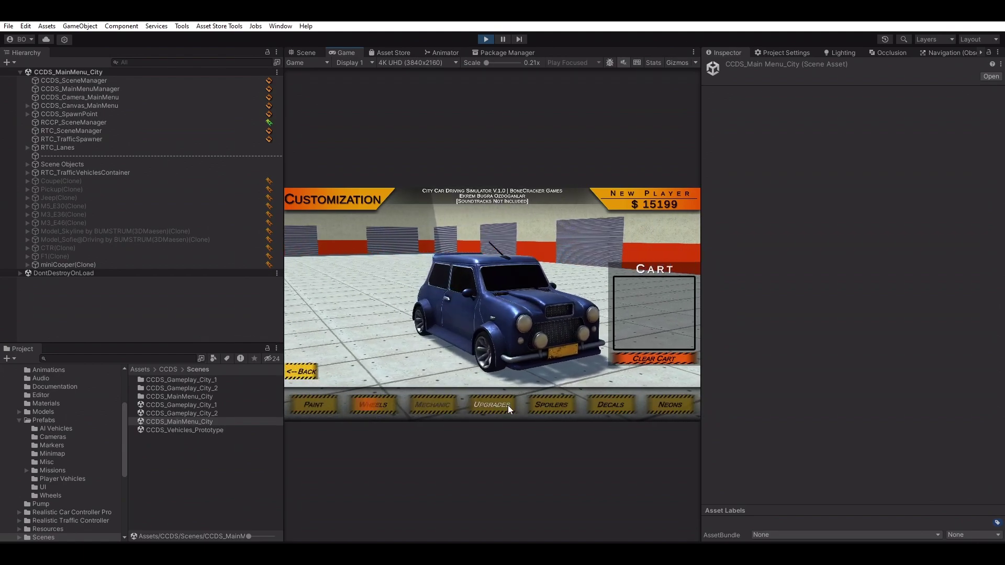
{"action": "left_click", "coordinate": [296, 373]}
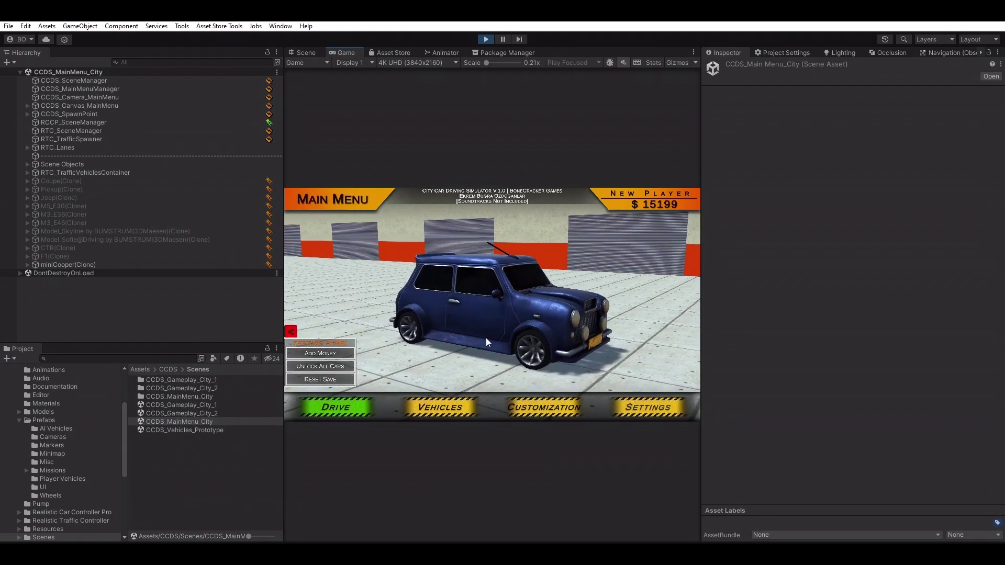
Start the City_Day level and test-drive the miniCooper around the garage area and the cone course.
{"action": "left_click", "coordinate": [348, 411]}
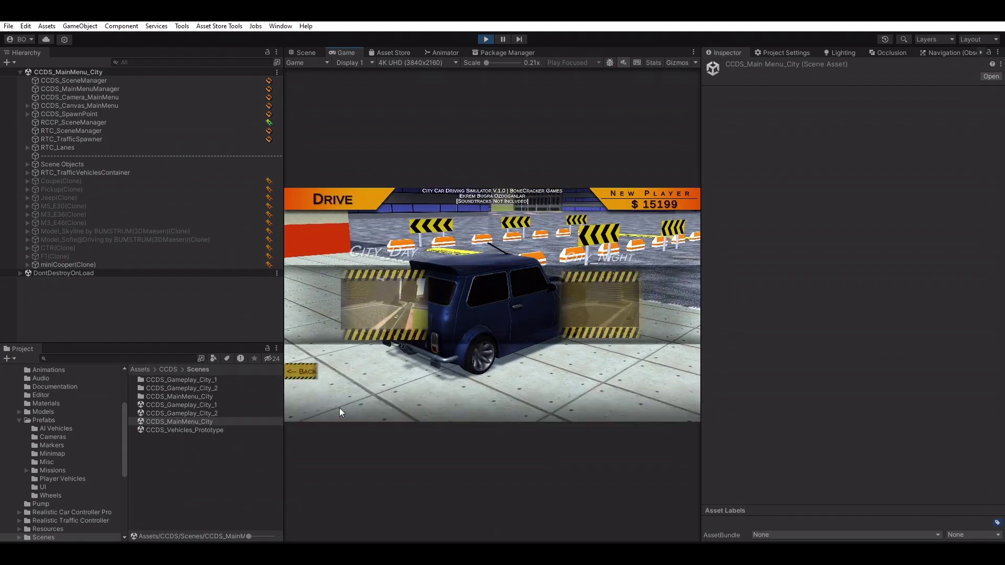
{"action": "left_click", "coordinate": [399, 310]}
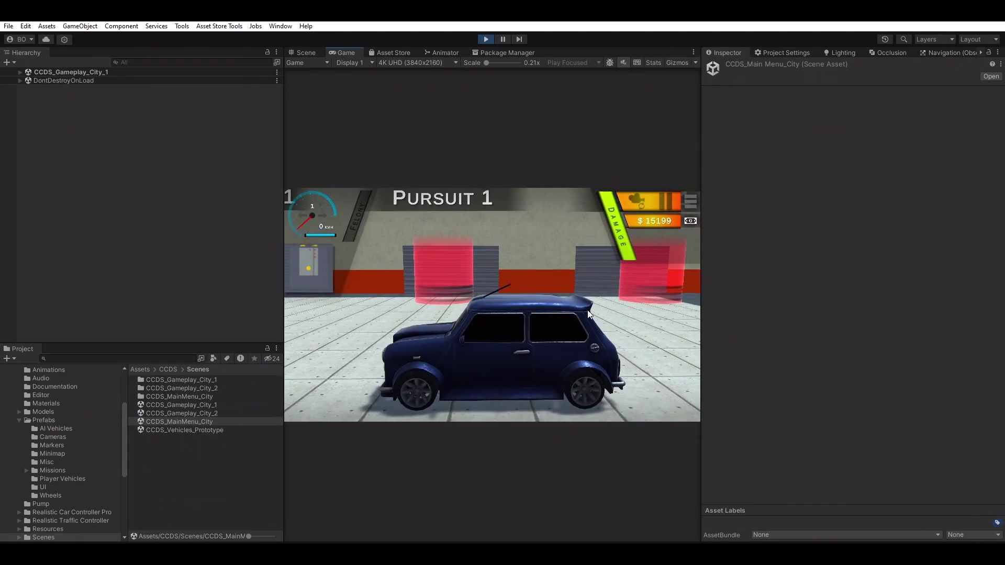
{"action": "key", "text": "w"}
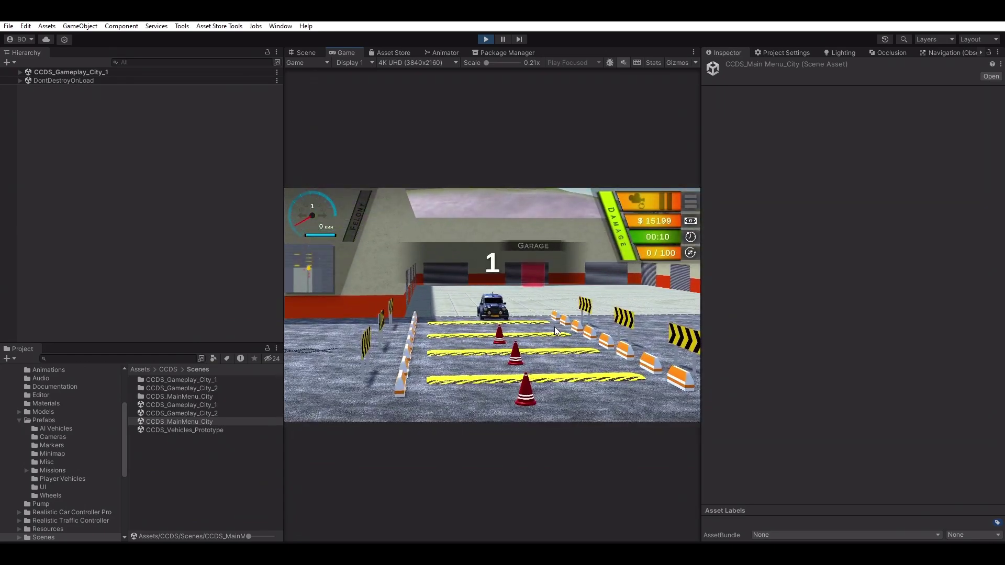
{"action": "key", "text": "w"}
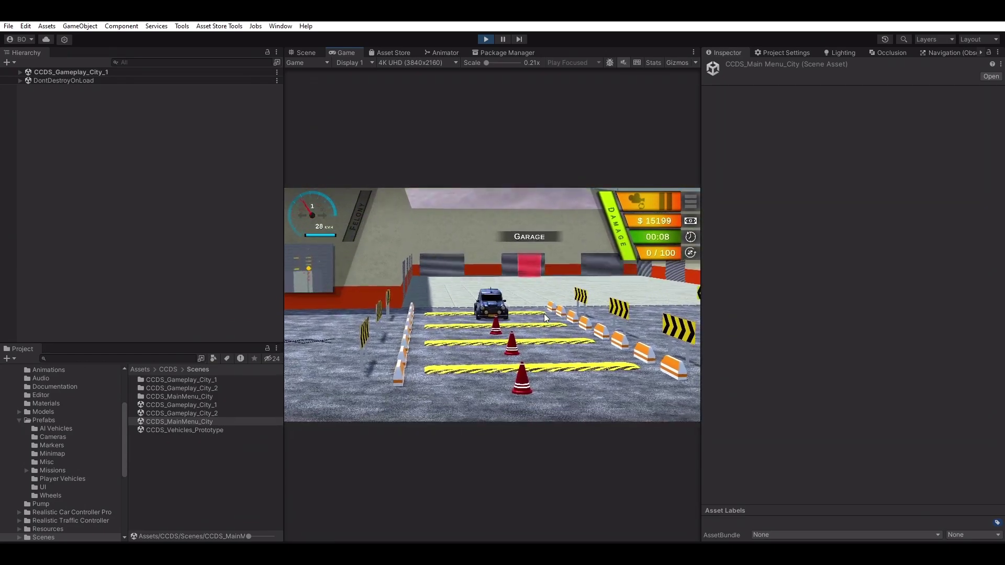
{"action": "key", "text": "d"}
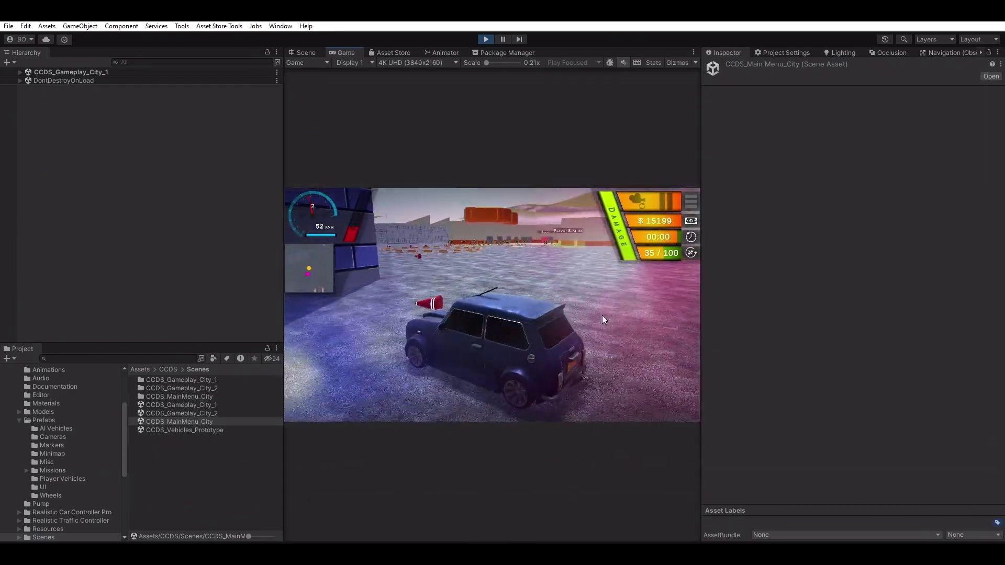
{"action": "key", "text": "s"}
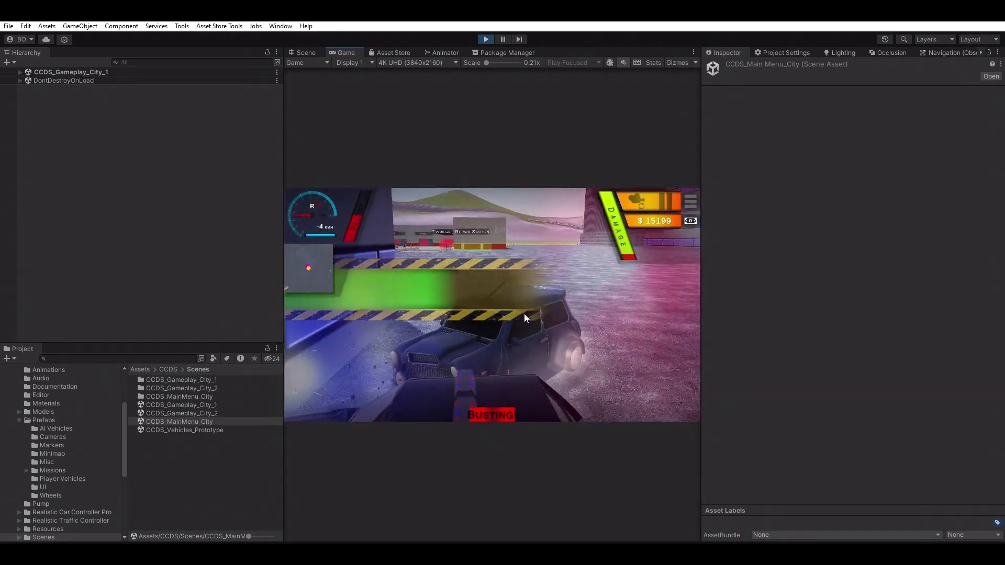
Return to the game's main menu, stop play mode and open the CCDS_Vehicles_Prototype scene.
{"action": "left_click", "coordinate": [666, 202]}
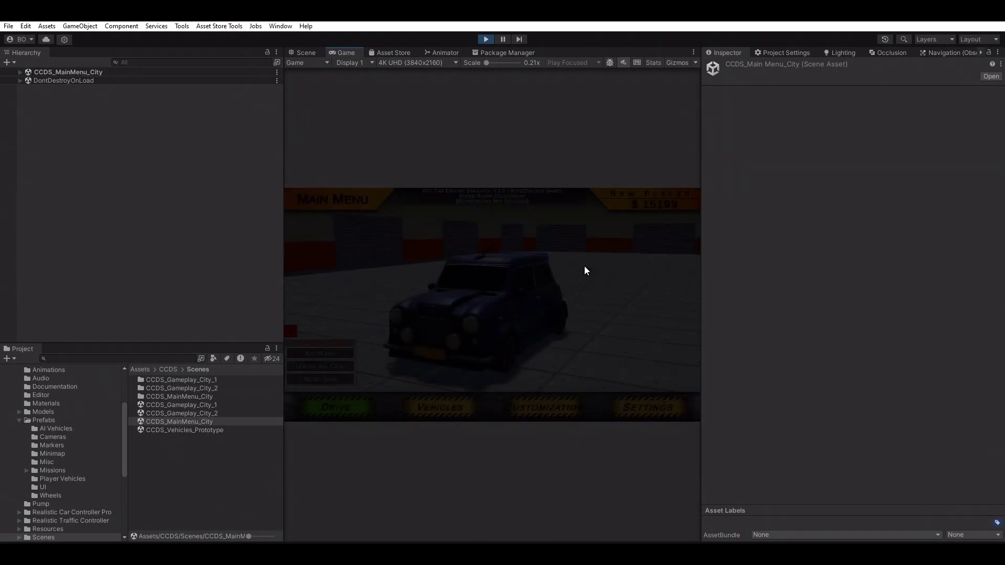
{"action": "left_click", "coordinate": [486, 40]}
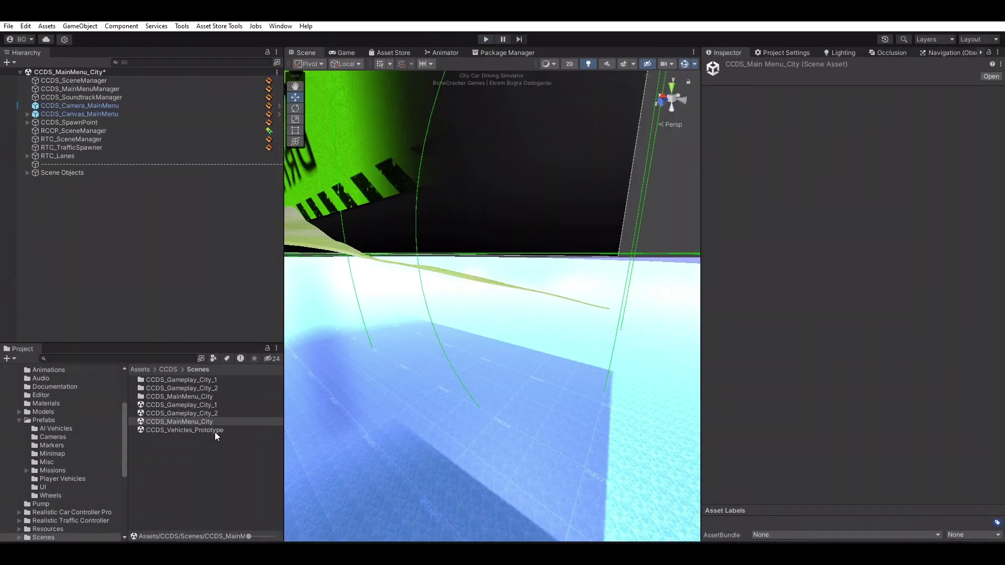
{"action": "double_click", "coordinate": [214, 430]}
{"action": "left_click", "coordinate": [527, 307]}
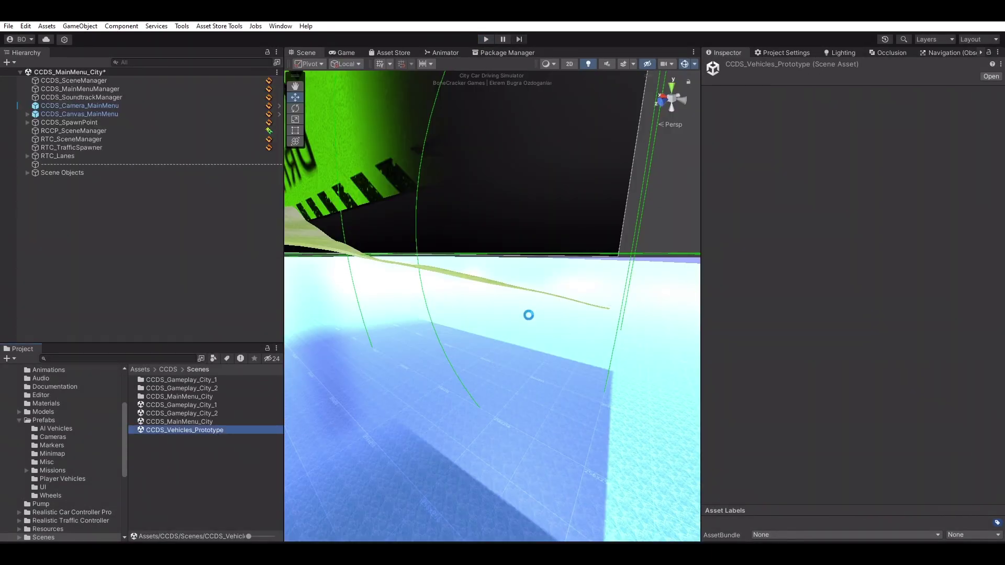
Create the neon, decal, customization, wheel, paint, upgrade, siren and spoiler managers in the miniCooper's RCCP Customizer.
{"action": "left_click", "coordinate": [499, 321]}
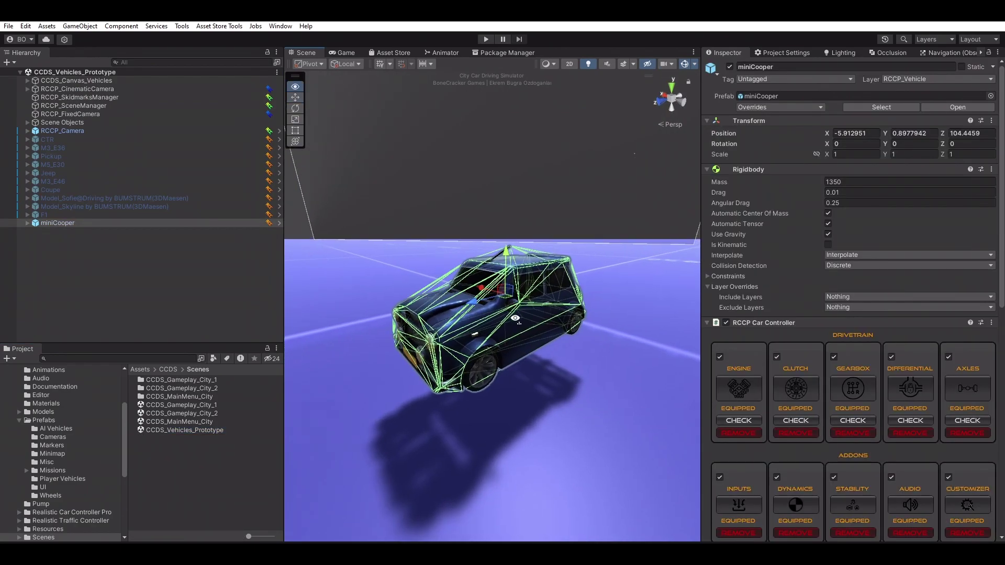
{"action": "scroll", "coordinate": [854, 314], "scroll_direction": "down", "scroll_amount": 5}
{"action": "left_click_drag", "start_coordinate": [1004, 373], "coordinate": [1003, 373]}
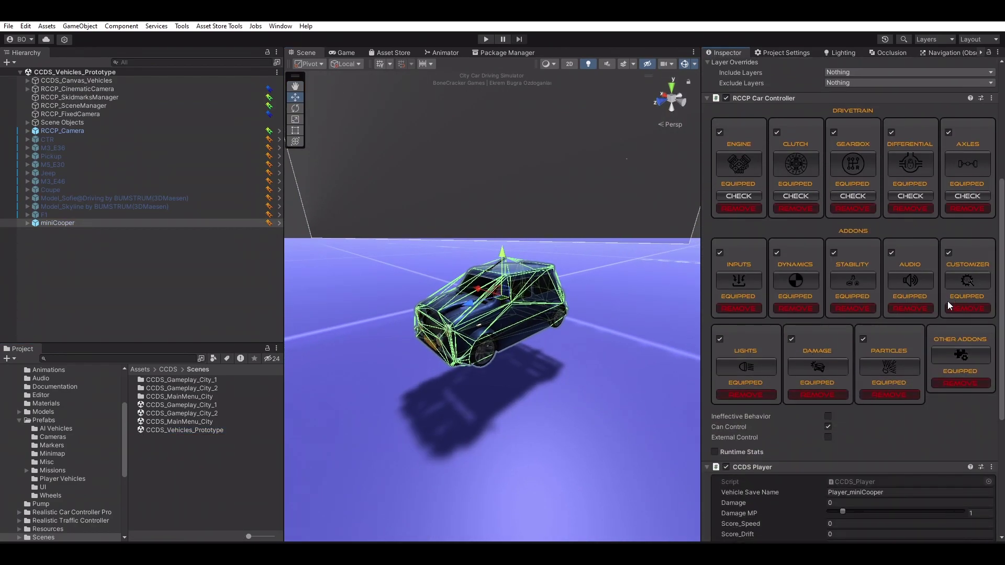
{"action": "left_click", "coordinate": [956, 281]}
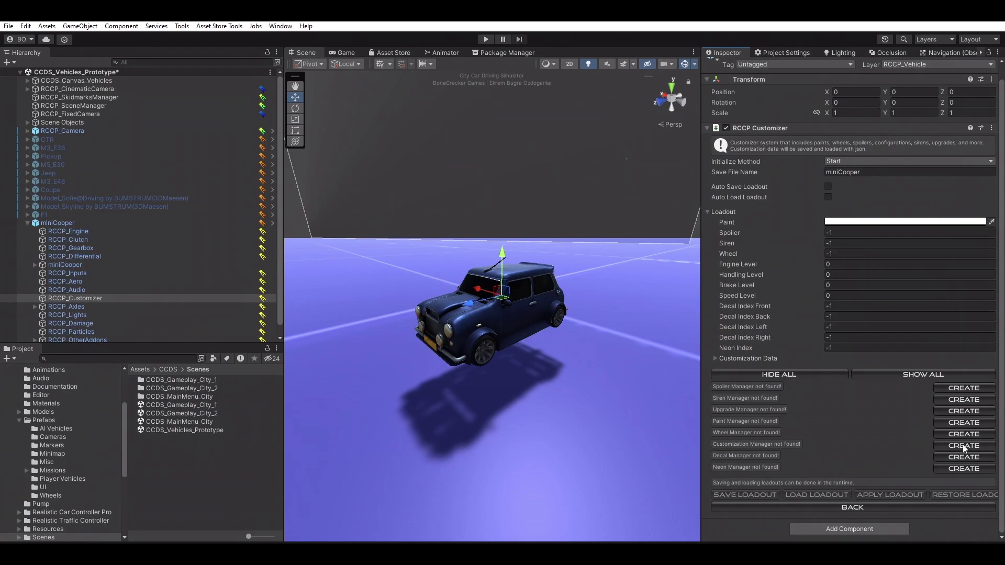
{"action": "left_click", "coordinate": [951, 469]}
{"action": "left_click", "coordinate": [952, 457]}
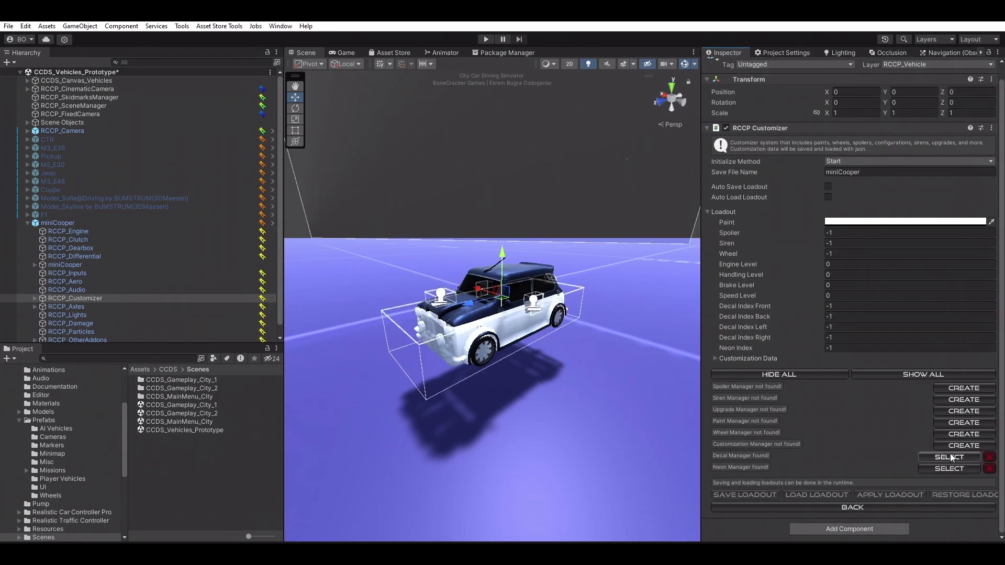
{"action": "left_click", "coordinate": [956, 401]}
{"action": "key", "text": "d"}
{"action": "right_click_drag", "start_coordinate": [604, 307], "coordinate": [568, 338]}
{"action": "key", "text": "a"}
{"action": "mouse_move", "coordinate": [568, 338]}
{"action": "left_mouse_down", "text": "alt"}
{"action": "mouse_move", "coordinate": [633, 359]}
{"action": "mouse_move", "coordinate": [578, 350]}
{"action": "left_mouse_up", "text": "alt"}
Select Spoiler_00 to Spoiler_15 under Spoilers and move them together forward and up to the roof's rear edge.
{"action": "left_click", "coordinate": [37, 298]}
{"action": "left_click", "coordinate": [934, 388]}
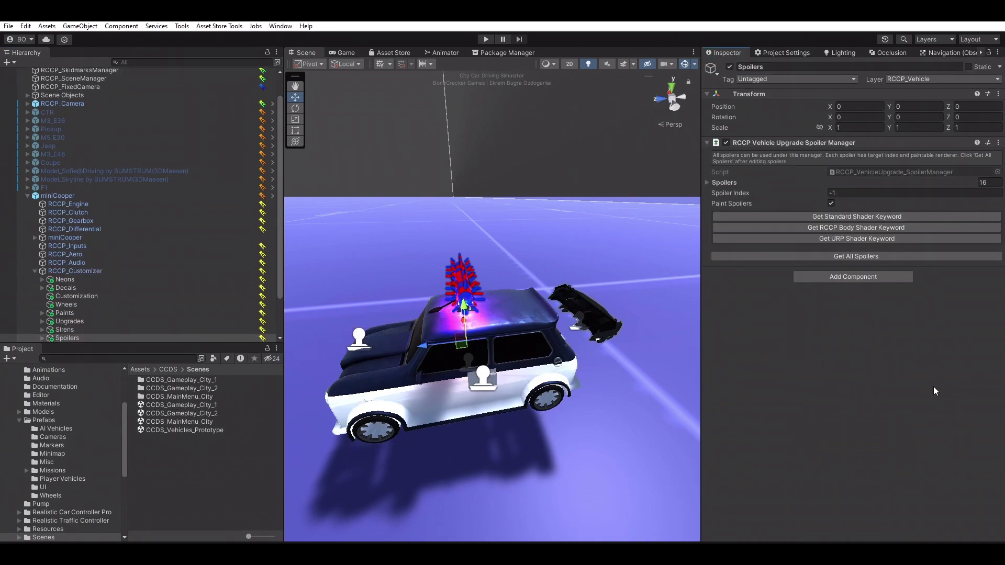
{"action": "left_click", "coordinate": [507, 277]}
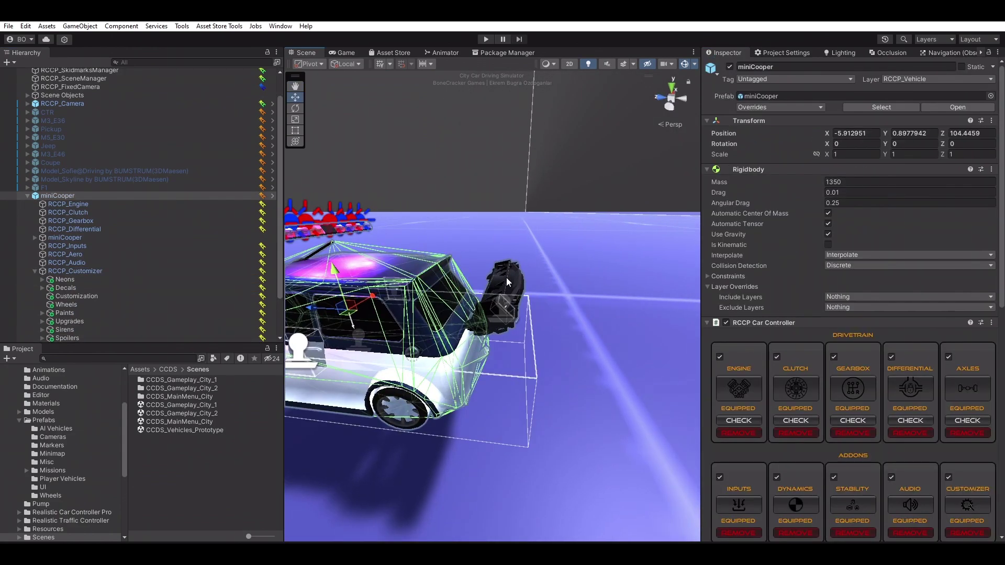
{"action": "left_click", "coordinate": [504, 277]}
{"action": "left_click", "coordinate": [78, 312]}
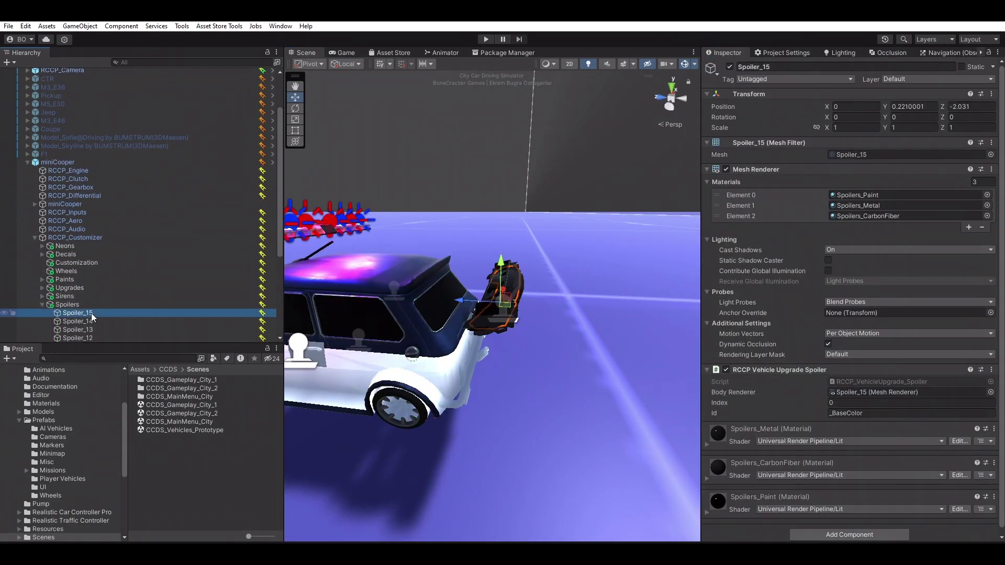
{"action": "scroll", "coordinate": [92, 313], "scroll_direction": "down", "scroll_amount": 6}
{"action": "left_click", "coordinate": [84, 288], "text": "shift"}
{"action": "right_click_drag", "start_coordinate": [467, 305], "coordinate": [452, 305]}
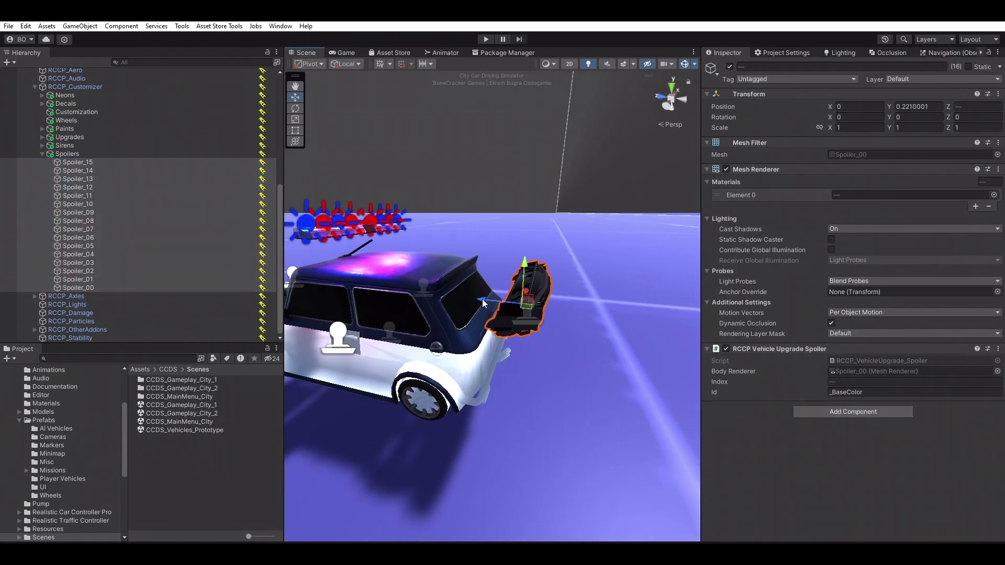
{"action": "left_click_drag", "start_coordinate": [482, 305], "coordinate": [433, 229]}
{"action": "key", "text": "f"}
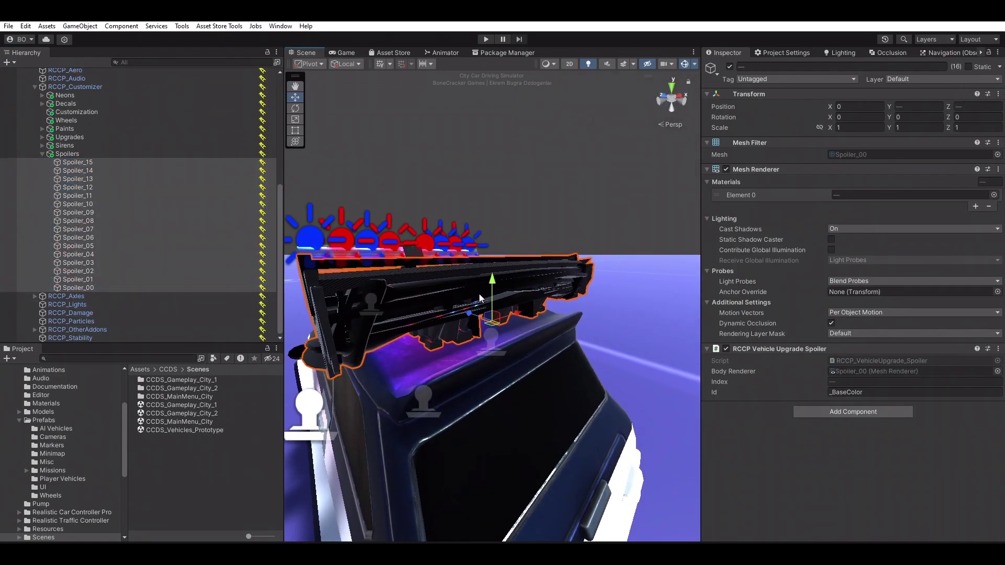
Select Model_Police_Siren under Sirens and shrink the 3D gizmo icons in the scene view.
{"action": "left_click_drag", "start_coordinate": [492, 287], "coordinate": [574, 317], "text": "alt"}
{"action": "scroll", "coordinate": [463, 315], "scroll_direction": "down", "scroll_amount": 5}
{"action": "scroll", "coordinate": [515, 308], "scroll_direction": "up", "scroll_amount": 3}
{"action": "left_click_drag", "start_coordinate": [515, 309], "coordinate": [535, 294], "text": "alt"}
{"action": "left_click", "coordinate": [535, 295]}
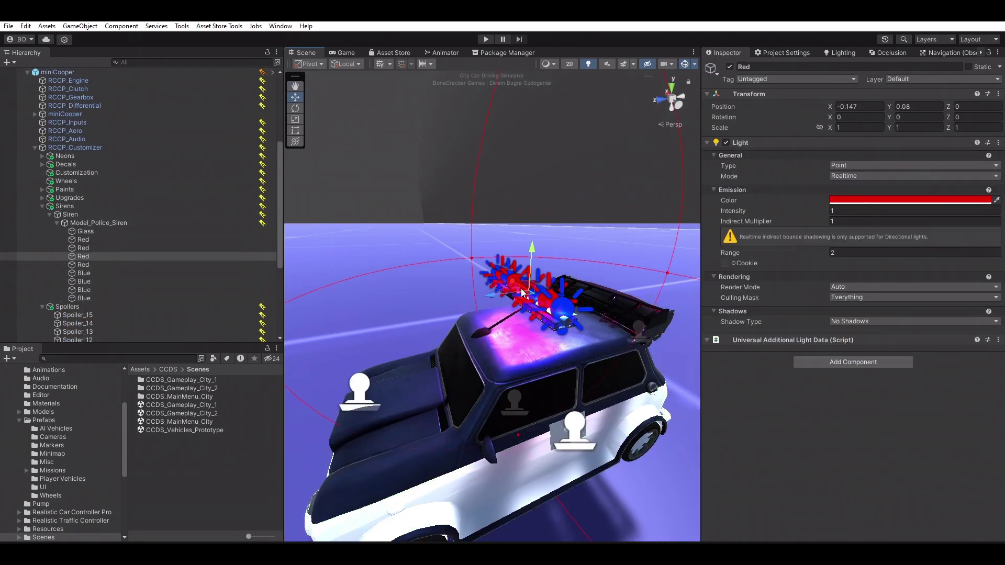
{"action": "left_click", "coordinate": [95, 223]}
{"action": "key", "text": "f"}
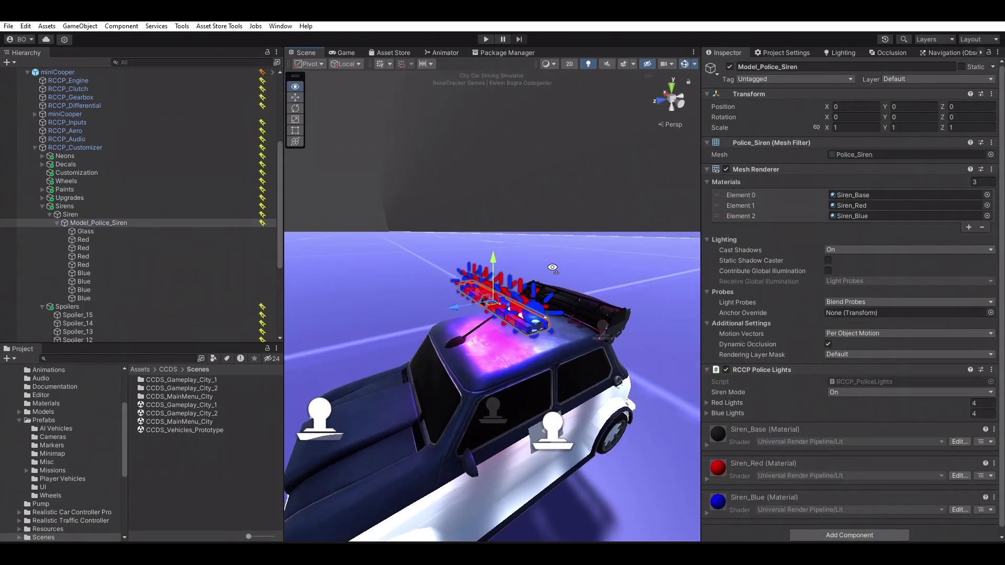
{"action": "left_click", "coordinate": [695, 61]}
{"action": "left_click", "coordinate": [785, 79]}
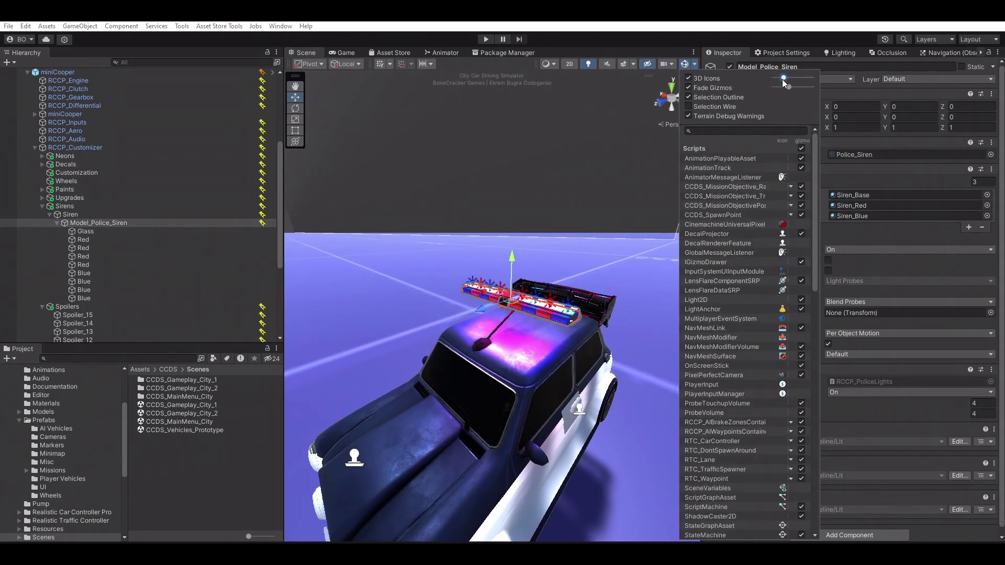
Move the police siren onto the roof at about Y -0.304, Z -0.269 and scale it uniformly to about 0.78.
{"action": "left_click", "coordinate": [520, 261]}
{"action": "left_click_drag", "start_coordinate": [516, 259], "coordinate": [516, 294]}
{"action": "left_click_drag", "start_coordinate": [487, 344], "coordinate": [526, 286]}
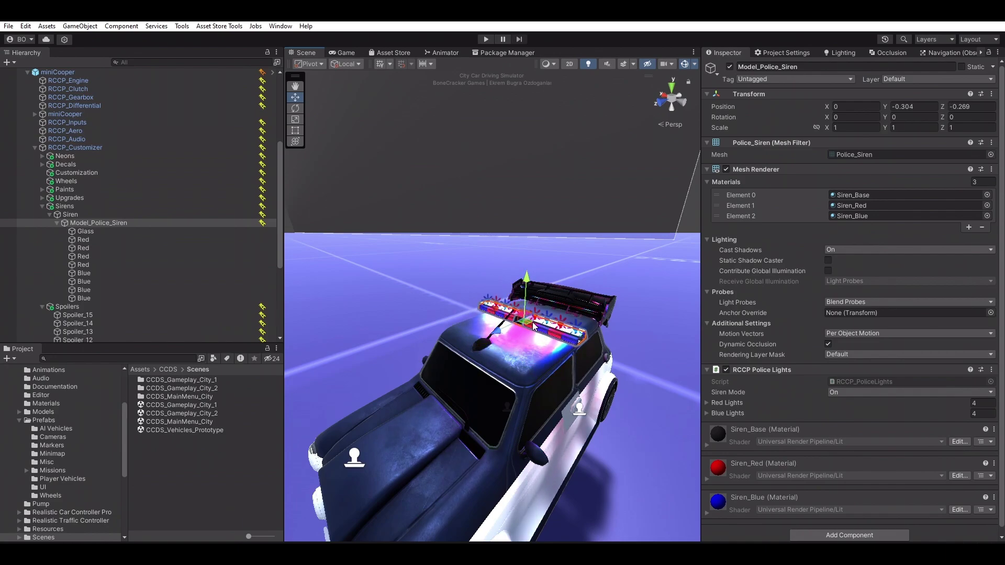
{"action": "left_click_drag", "start_coordinate": [526, 321], "coordinate": [398, 332]}
{"action": "left_click_drag", "start_coordinate": [576, 311], "coordinate": [498, 328], "text": "alt"}
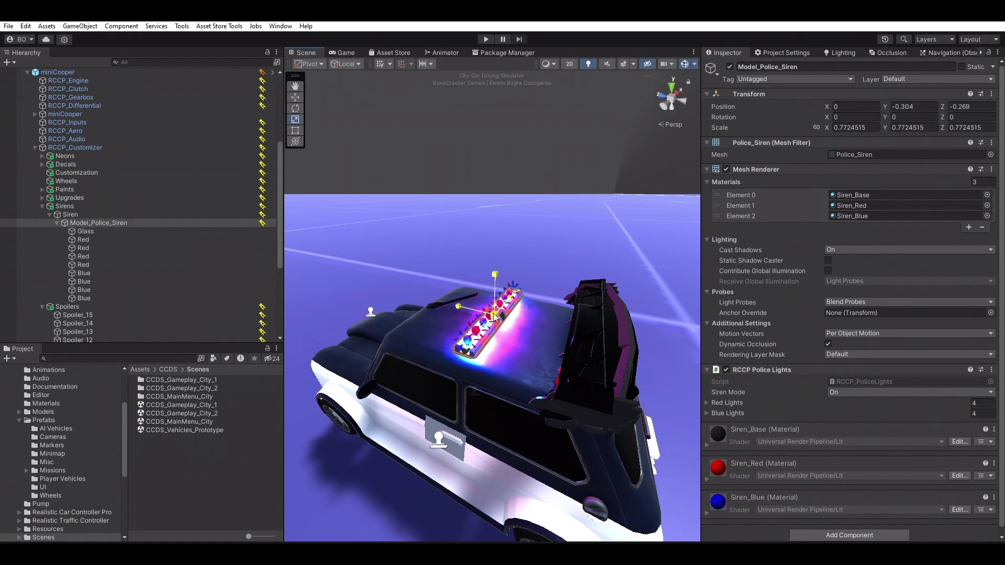
{"action": "scroll", "coordinate": [498, 315], "scroll_direction": "down", "scroll_amount": 5}
{"action": "left_click_drag", "start_coordinate": [498, 315], "coordinate": [514, 305], "text": "alt"}
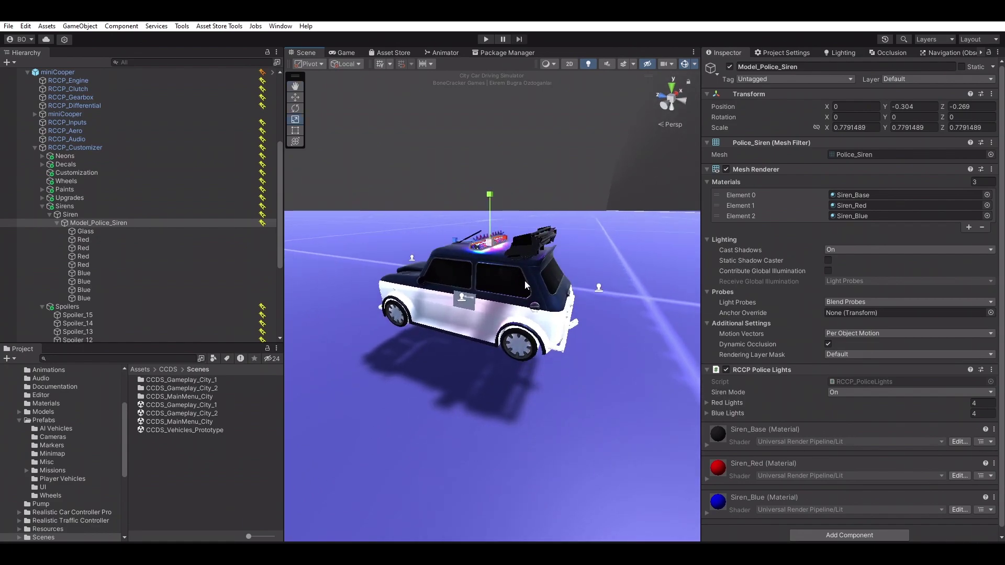
Examine the efficiency settings of the engine, handling, brake and speed upgrades in the miniCooper's upgrade manager.
{"action": "left_click", "coordinate": [398, 300]}
{"action": "scroll", "coordinate": [961, 338], "scroll_direction": "down", "scroll_amount": 10}
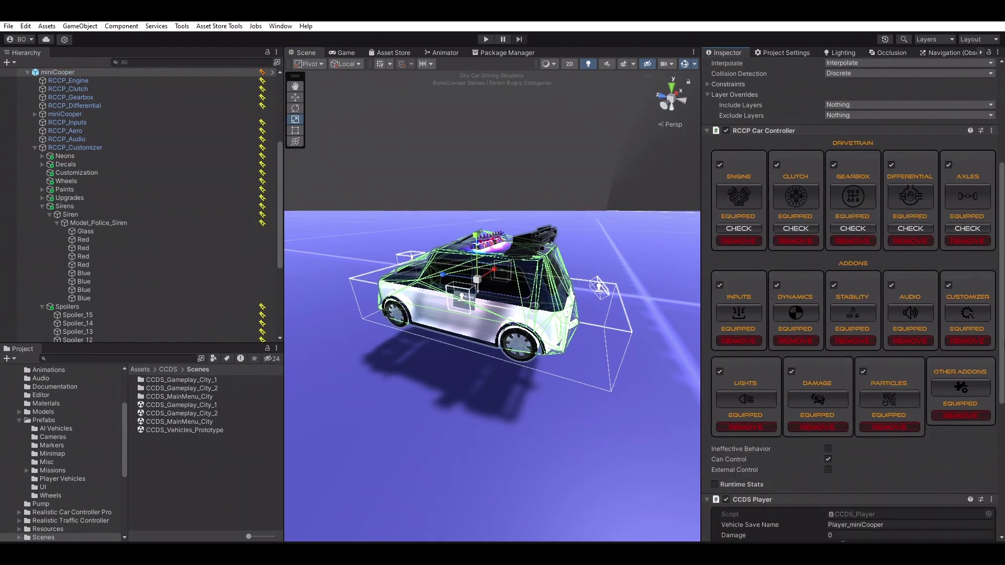
{"action": "left_click", "coordinate": [956, 268]}
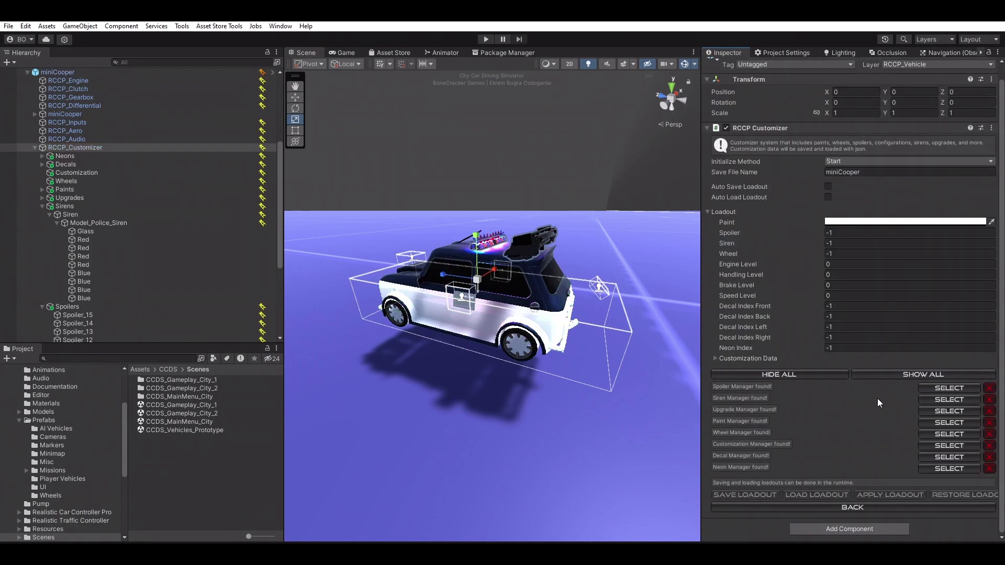
{"action": "left_click", "coordinate": [929, 411]}
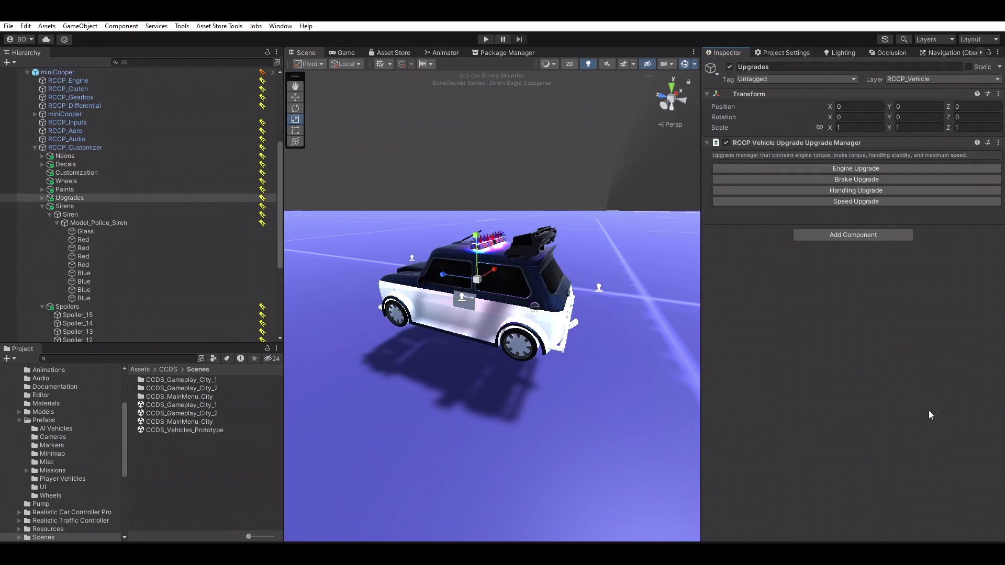
{"action": "left_click", "coordinate": [846, 168]}
{"action": "left_click", "coordinate": [105, 215]}
{"action": "left_click", "coordinate": [107, 223]}
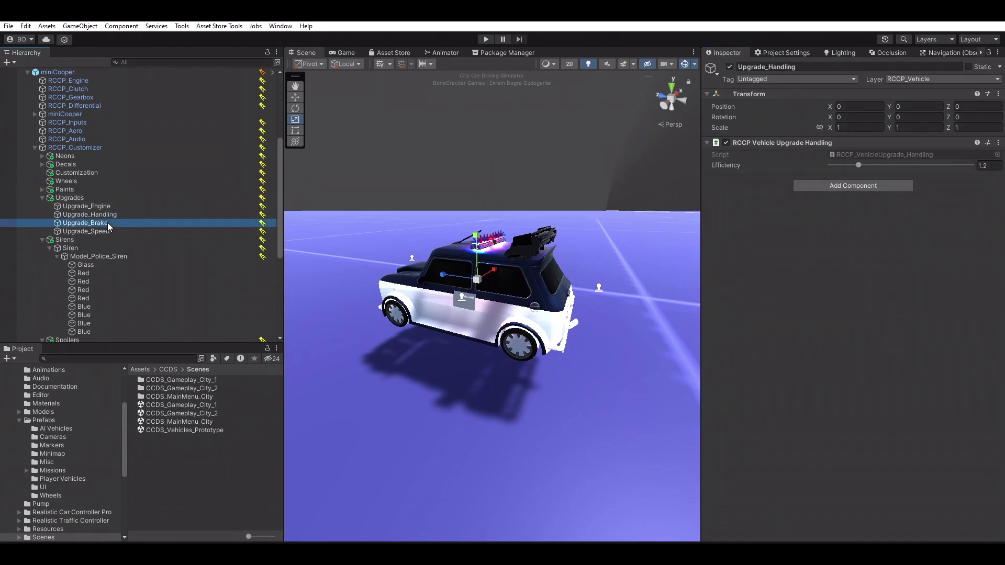
{"action": "left_click", "coordinate": [110, 232]}
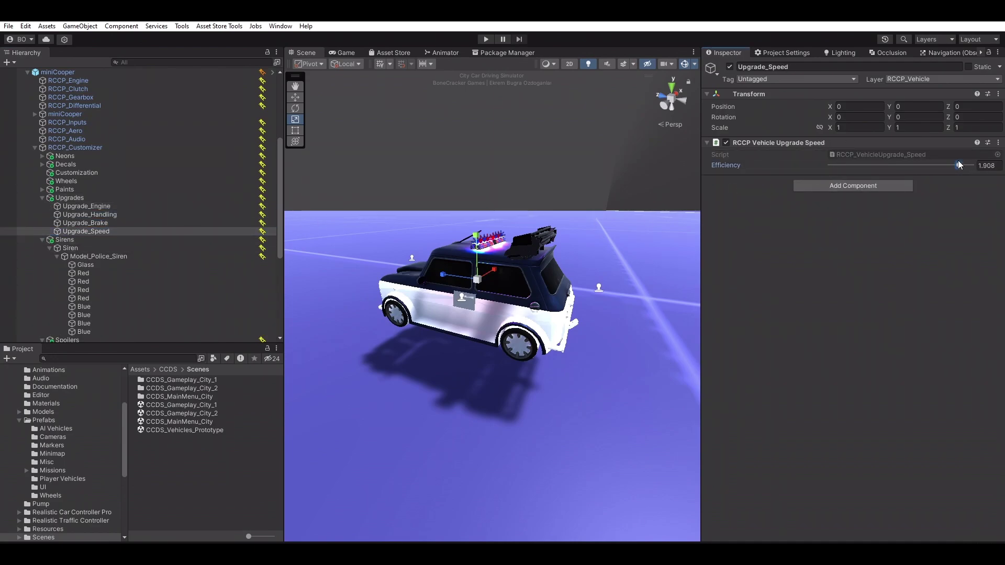
{"action": "left_click", "coordinate": [859, 166]}
Open the miniCooper's paint manager from its customizer and select the Paint_1 painter listed as Element 0.
{"action": "left_click", "coordinate": [416, 296]}
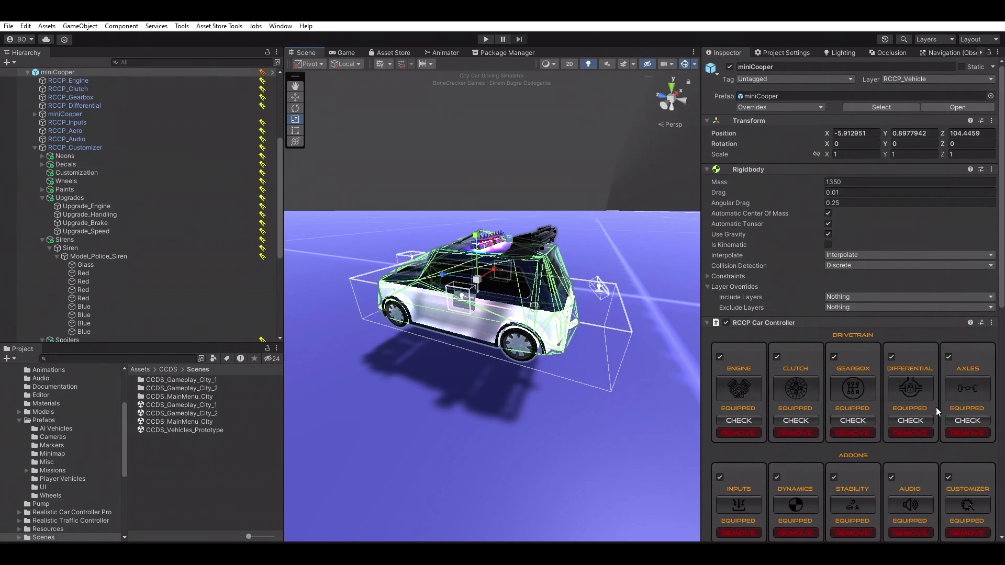
{"action": "scroll", "coordinate": [942, 403], "scroll_direction": "down", "scroll_amount": 3}
{"action": "left_click", "coordinate": [970, 393]}
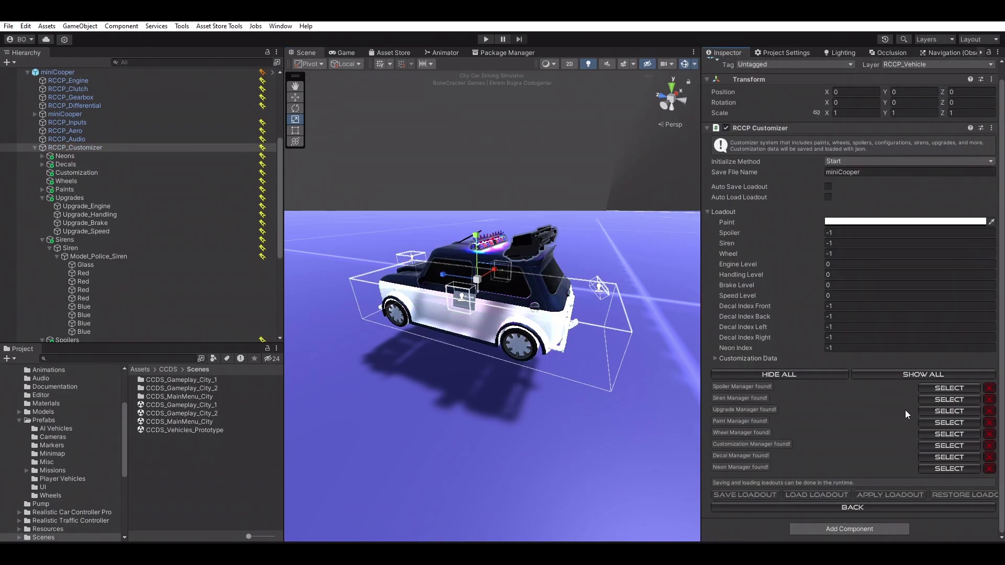
{"action": "left_click", "coordinate": [942, 422]}
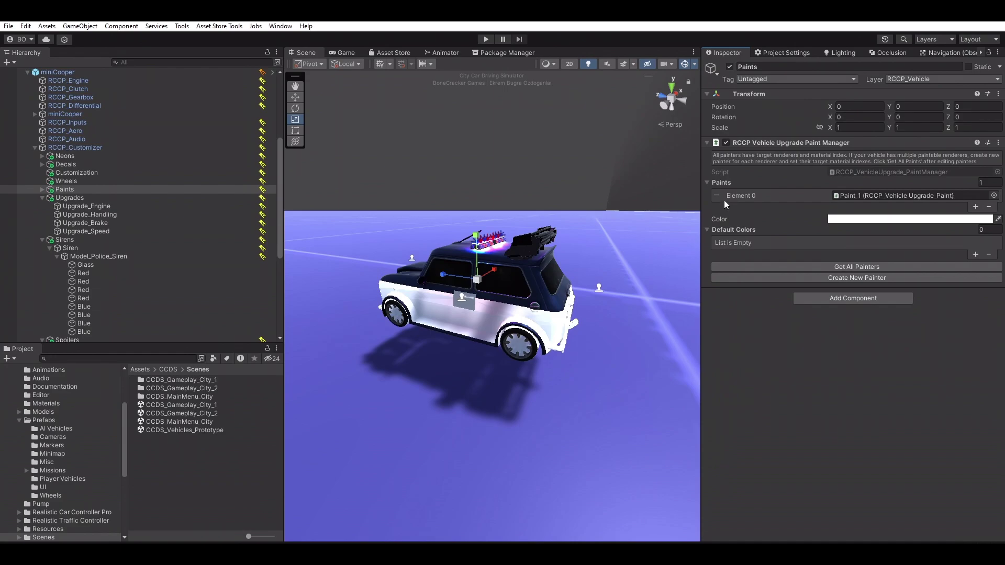
{"action": "double_click", "coordinate": [878, 194]}
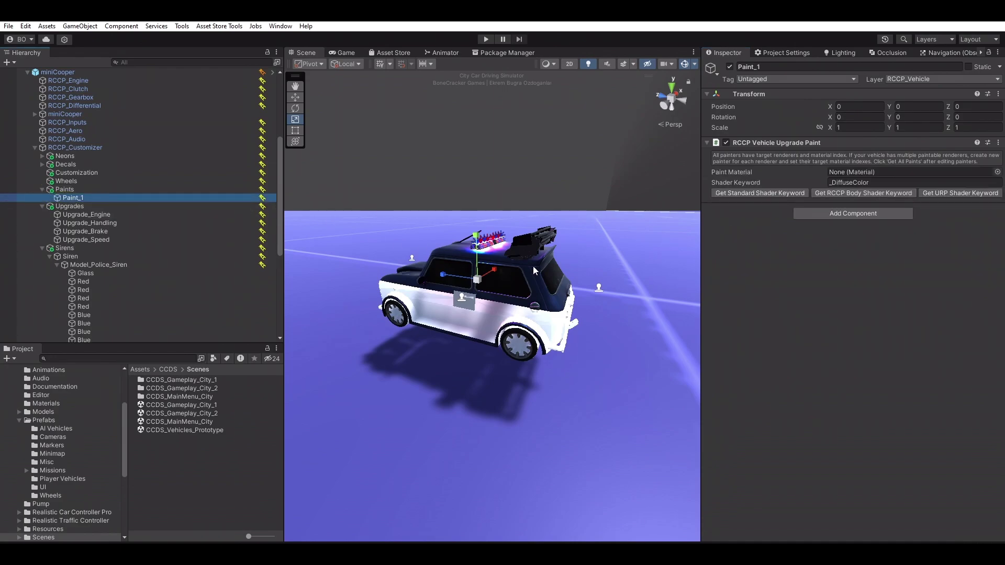
Look up which material the car's body mesh uses in its Mesh Renderer, and return to Paint_1.
{"action": "right_click_drag", "start_coordinate": [534, 286], "coordinate": [524, 273]}
{"action": "key", "text": "w"}
{"action": "scroll", "coordinate": [524, 273], "scroll_direction": "down", "scroll_amount": 3}
{"action": "left_click", "coordinate": [507, 273]}
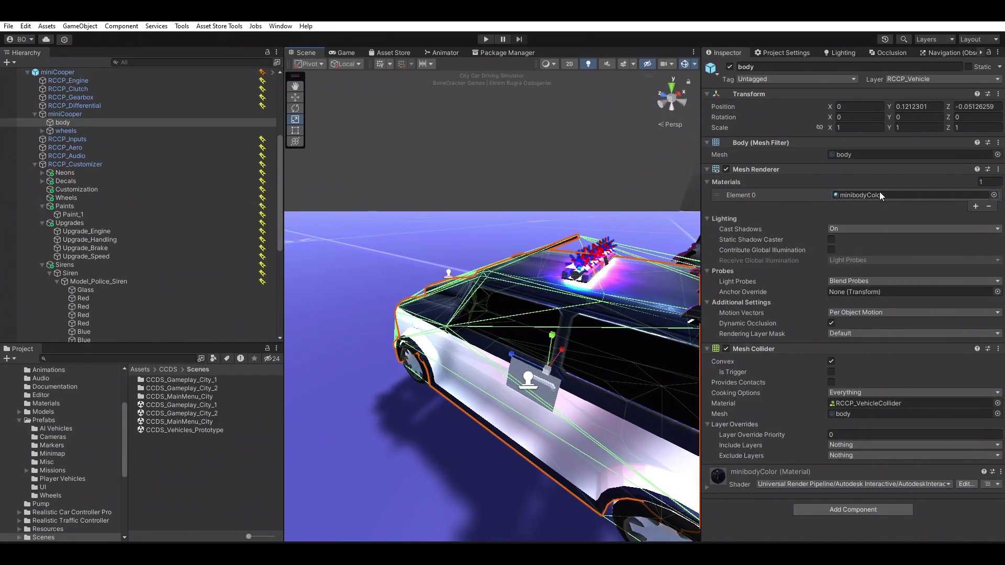
{"action": "left_click", "coordinate": [878, 194]}
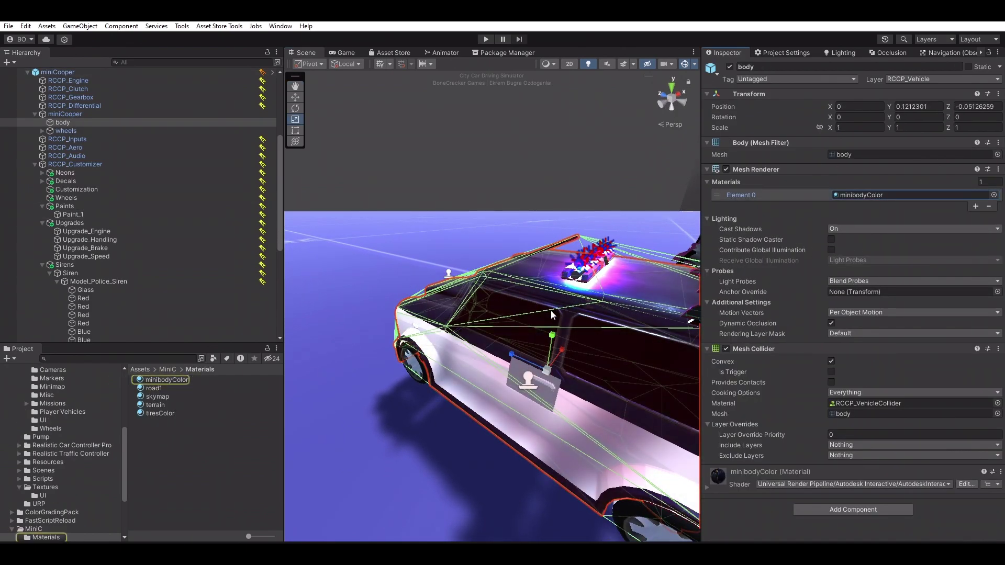
{"action": "left_click", "coordinate": [560, 297]}
{"action": "key", "text": "ctrl+z"}
{"action": "key", "text": "ctrl+z"}
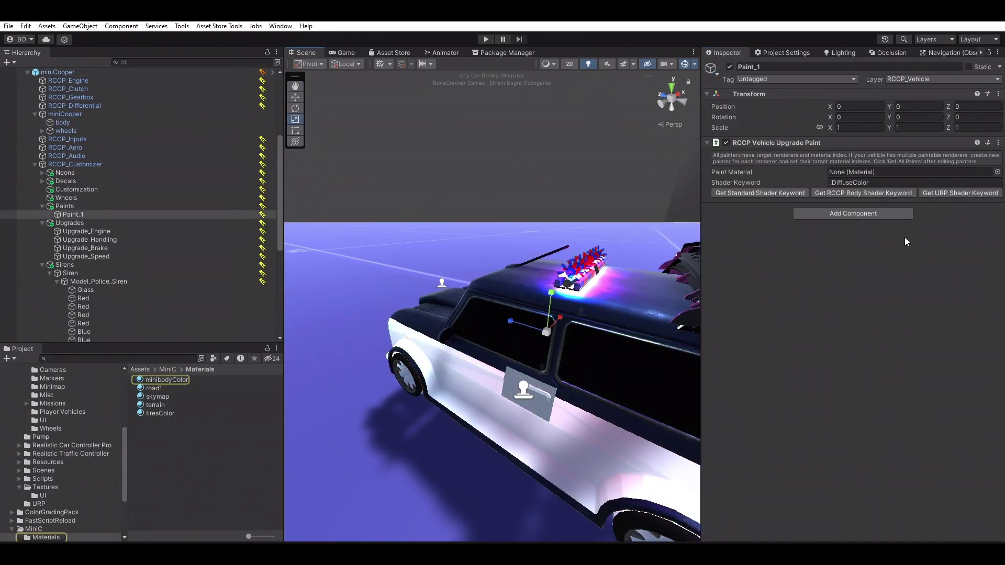
Assign minibodyColor as Paint_1's paint material and set its shader keyword to the URP one, _BaseColor.
{"action": "left_click", "coordinate": [997, 172]}
{"action": "type", "text": "minib"}
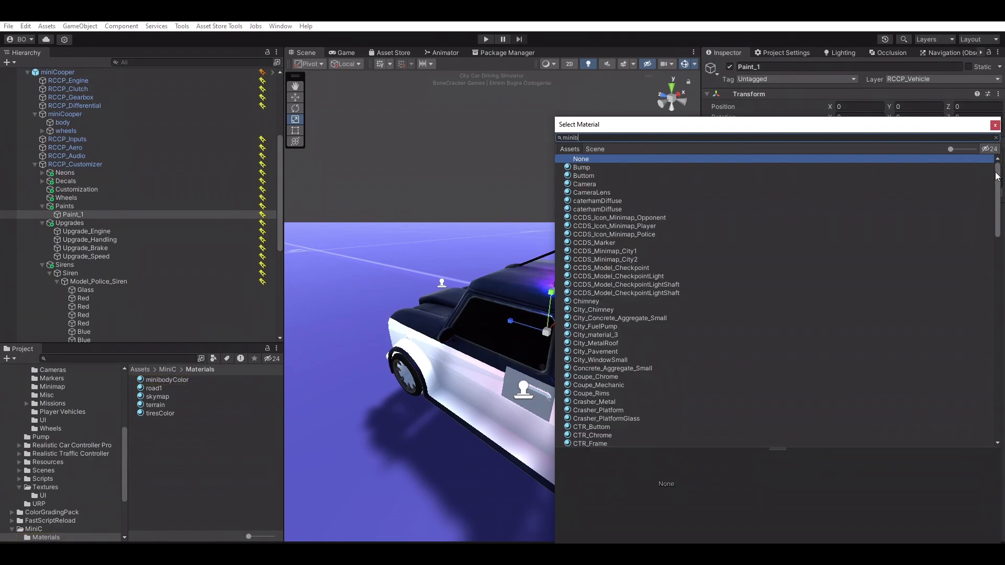
{"action": "double_click", "coordinate": [586, 167]}
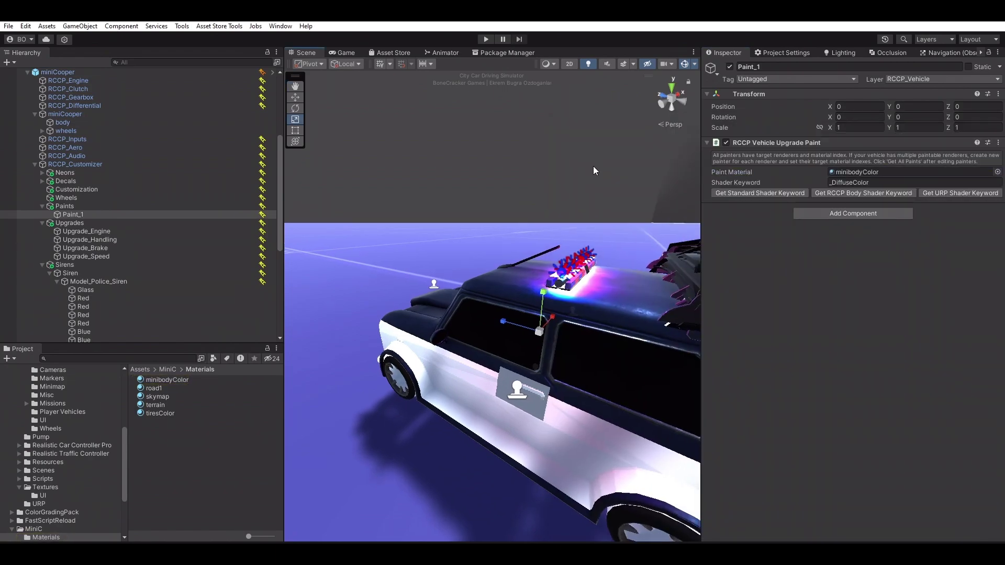
{"action": "key", "text": "s"}
{"action": "right_click_drag", "start_coordinate": [584, 237], "coordinate": [573, 238]}
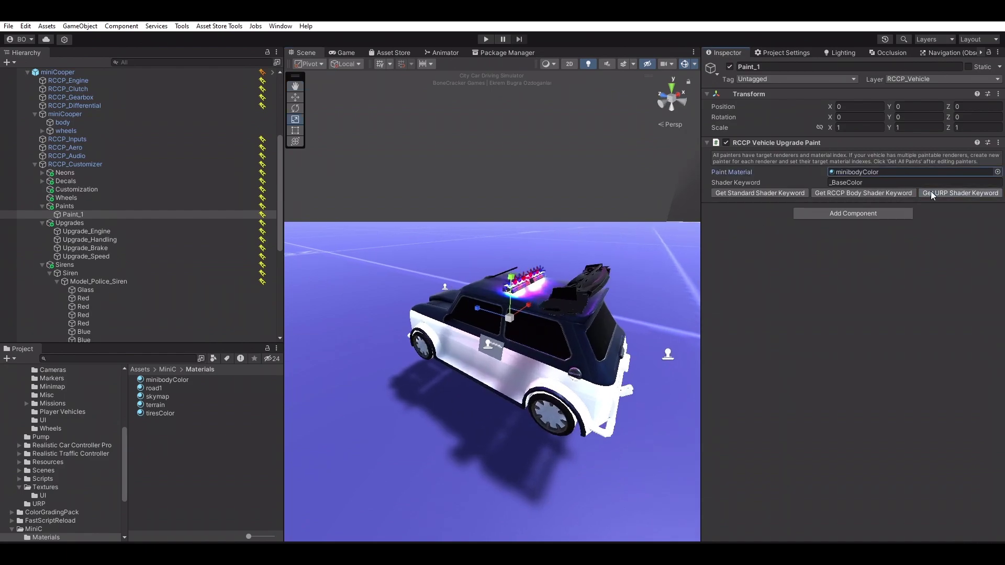
{"action": "left_click", "coordinate": [931, 191]}
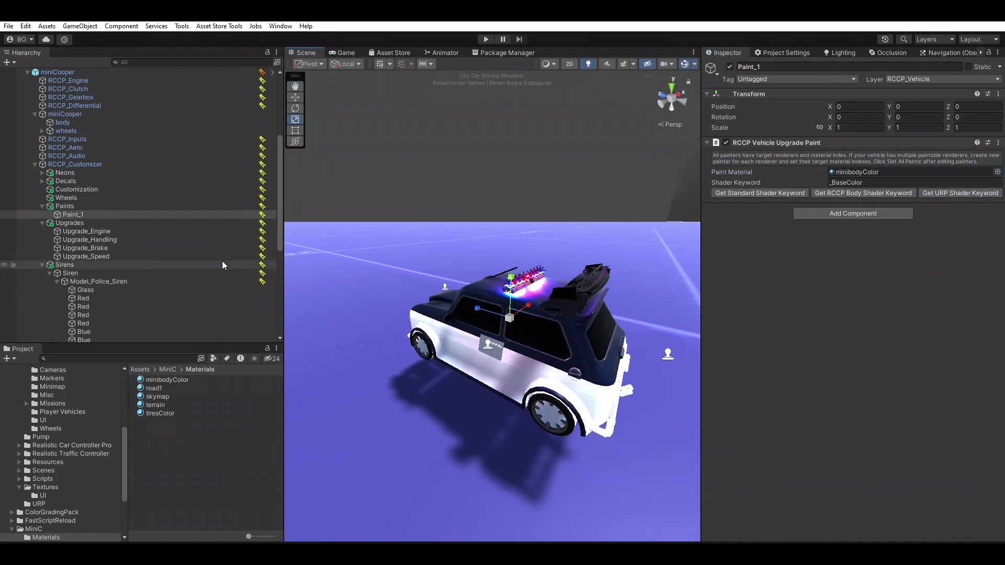
Open the miniCooper's wheel manager from its customizer and show the list of changeable wheels.
{"action": "left_click", "coordinate": [443, 324]}
{"action": "scroll", "coordinate": [954, 315], "scroll_direction": "down", "scroll_amount": 8}
{"action": "left_click", "coordinate": [973, 273]}
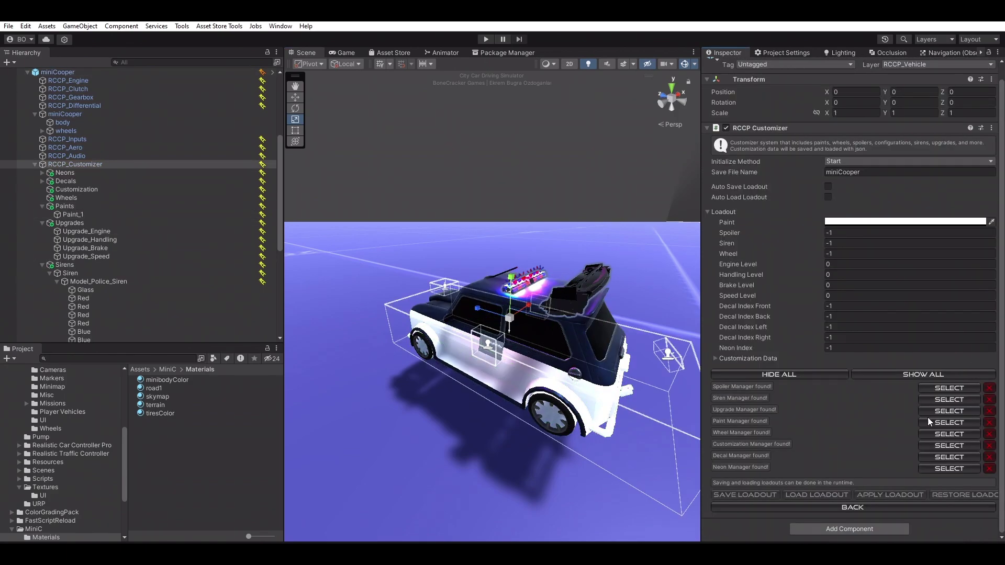
{"action": "left_click", "coordinate": [936, 434]}
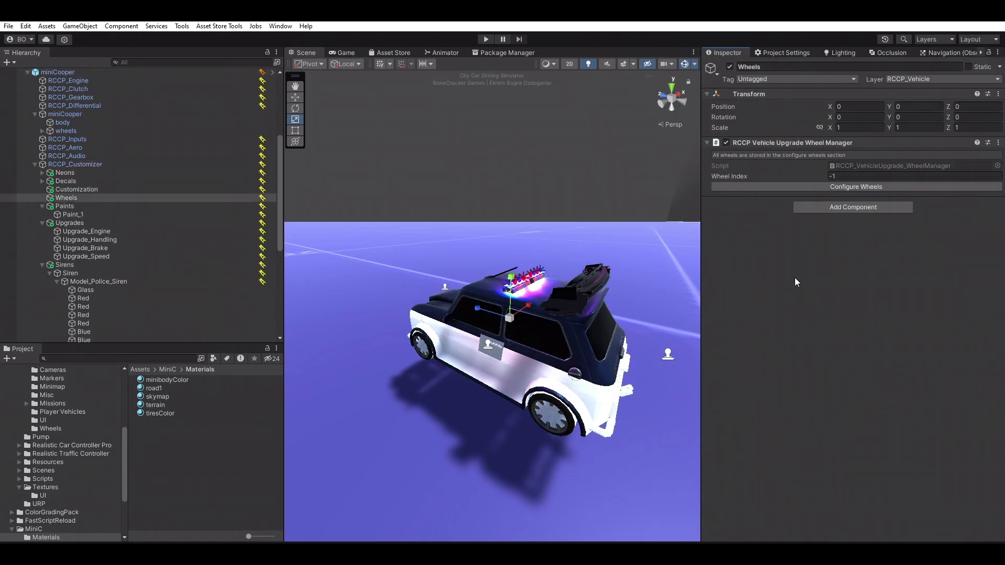
{"action": "left_click", "coordinate": [805, 188]}
{"action": "left_click", "coordinate": [725, 101]}
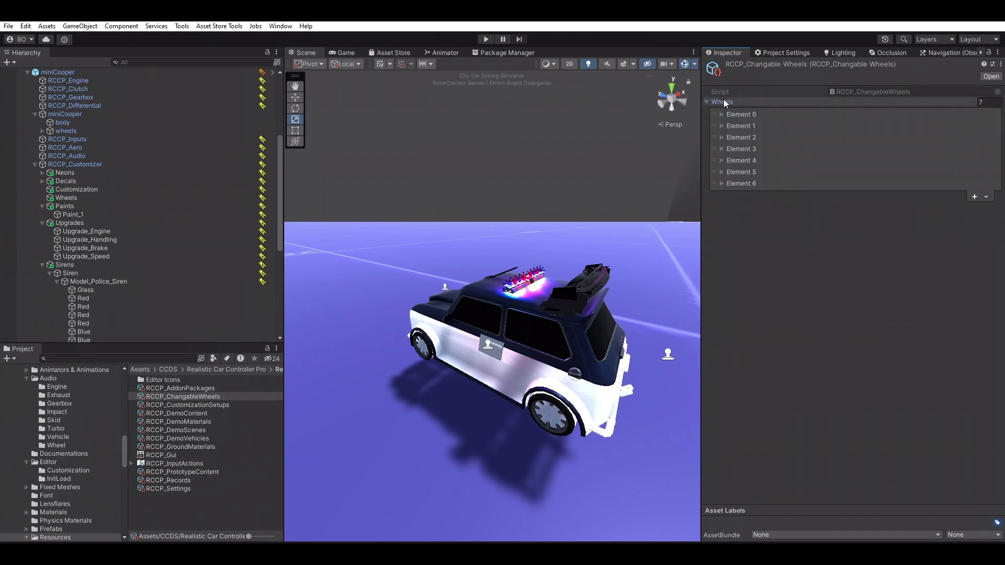
Examine the wheel prefabs assigned to Elements 2 to 6 and preview the Wheel_3 prefab.
{"action": "left_click", "coordinate": [736, 184]}
{"action": "left_click", "coordinate": [733, 172]}
{"action": "left_click", "coordinate": [731, 160]}
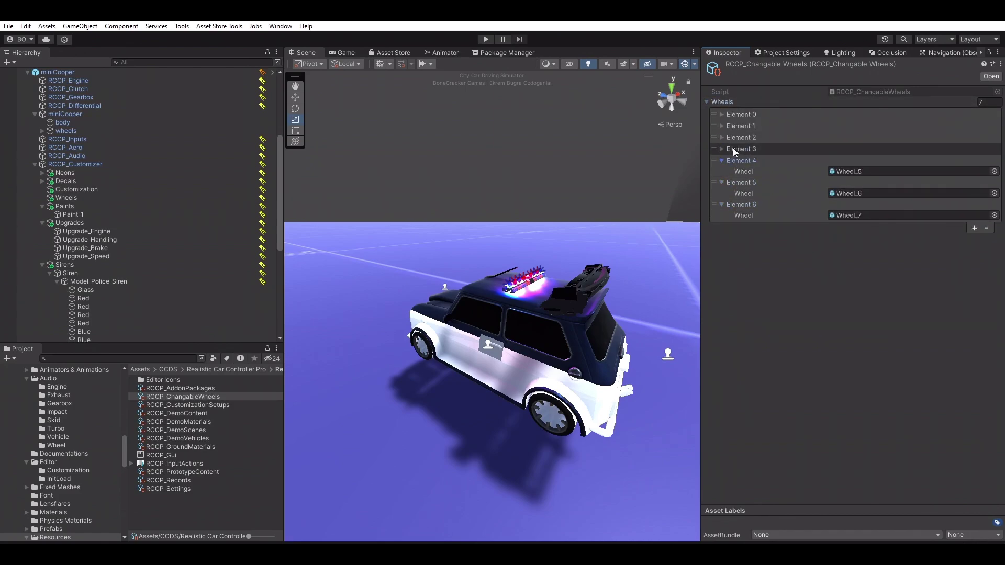
{"action": "left_click", "coordinate": [733, 149]}
{"action": "left_click", "coordinate": [736, 137]}
{"action": "left_click", "coordinate": [849, 148]}
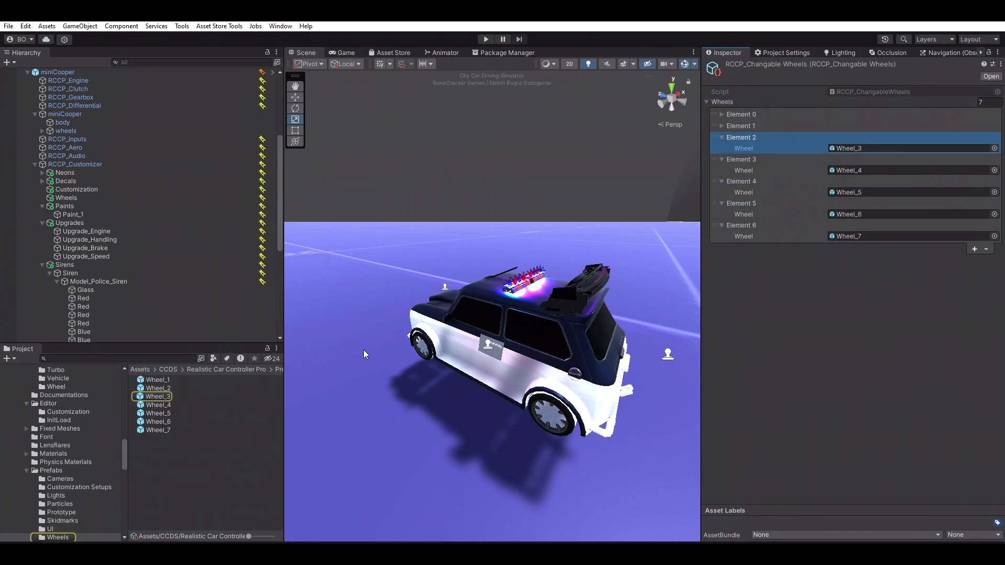
{"action": "left_click", "coordinate": [145, 400]}
{"action": "left_click_drag", "start_coordinate": [708, 455], "coordinate": [857, 464]}
{"action": "left_click_drag", "start_coordinate": [490, 360], "coordinate": [497, 359], "text": "alt"}
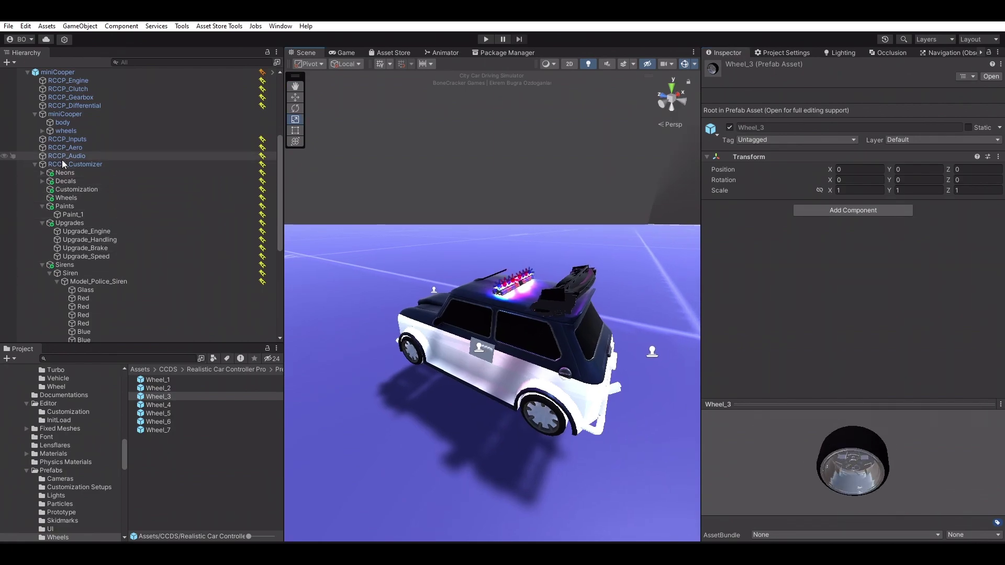
Open the miniCooper's decal manager from its customizer and position Decal_Front over the bonnet.
{"action": "left_click", "coordinate": [442, 321]}
{"action": "scroll", "coordinate": [947, 359], "scroll_direction": "down", "scroll_amount": 5}
{"action": "left_click", "coordinate": [973, 361]}
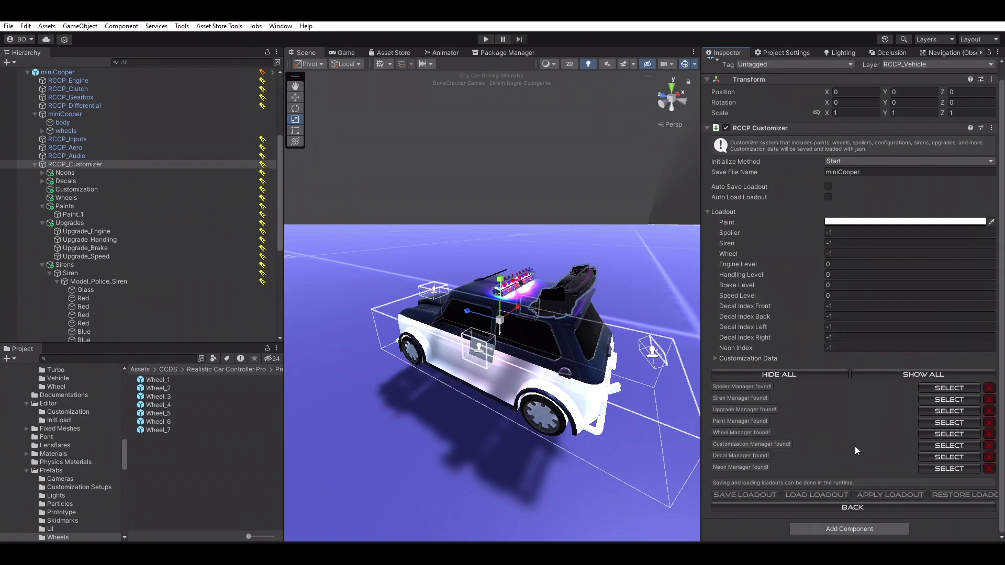
{"action": "left_click", "coordinate": [940, 457]}
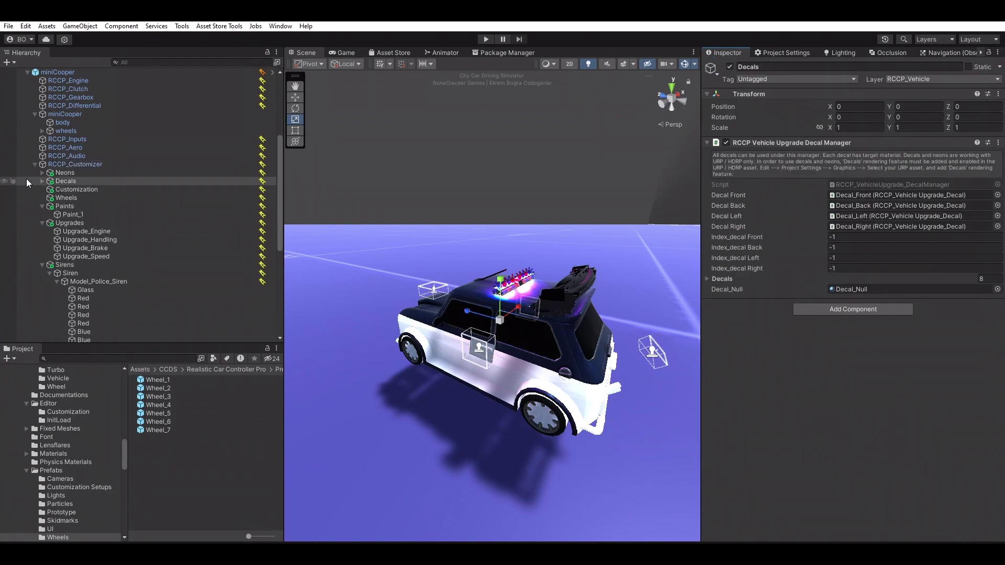
{"action": "left_click", "coordinate": [42, 181]}
{"action": "left_click", "coordinate": [82, 189]}
{"action": "right_click_drag", "start_coordinate": [484, 294], "coordinate": [570, 304]}
{"action": "scroll", "coordinate": [549, 293], "scroll_direction": "up", "scroll_amount": 1}
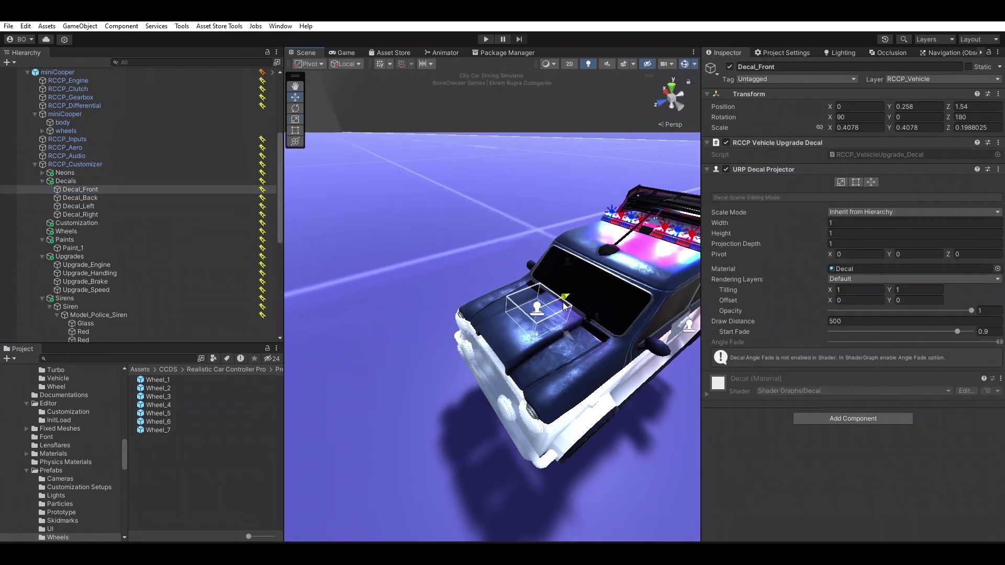
Move Decal_Back up and forward onto the rear window, at about Y 0.331, Z -1.408.
{"action": "left_click_drag", "start_coordinate": [531, 344], "coordinate": [416, 341], "text": "alt"}
{"action": "left_click_drag", "start_coordinate": [651, 335], "coordinate": [556, 344], "text": "alt"}
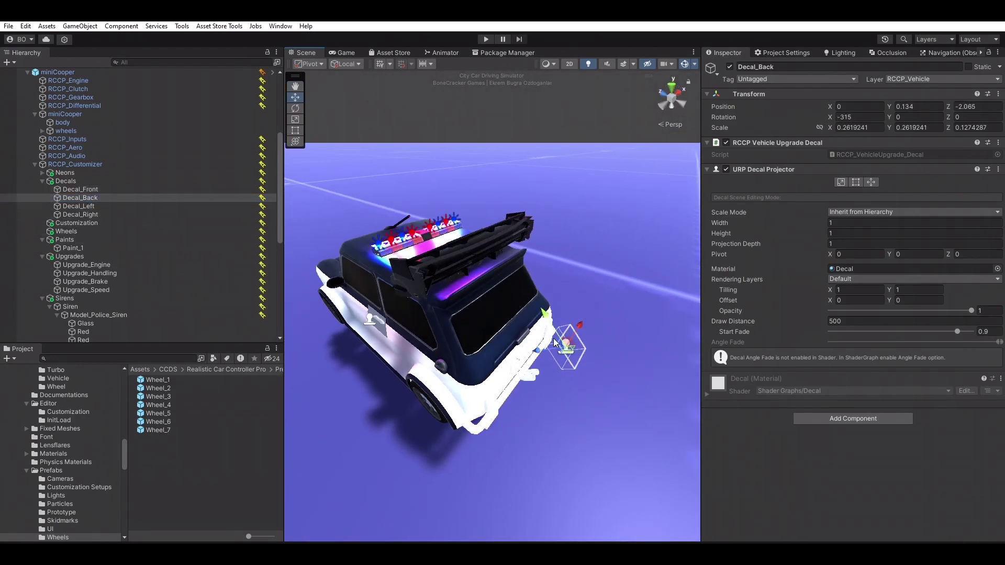
{"action": "left_click_drag", "start_coordinate": [486, 310], "coordinate": [482, 267]}
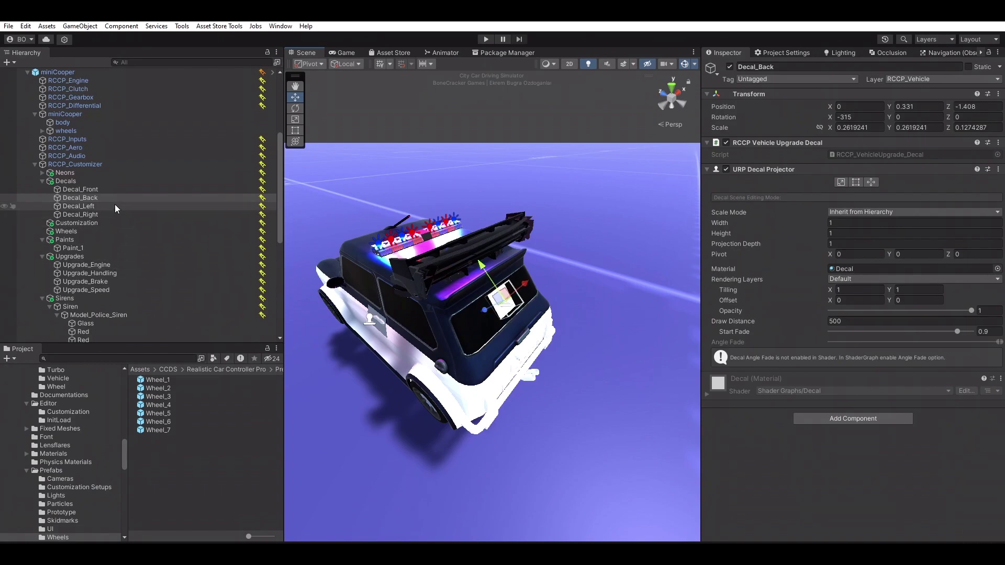
Move Decal_Left and Decal_Right together forward along the front doors and slightly down.
{"action": "double_click", "coordinate": [116, 205]}
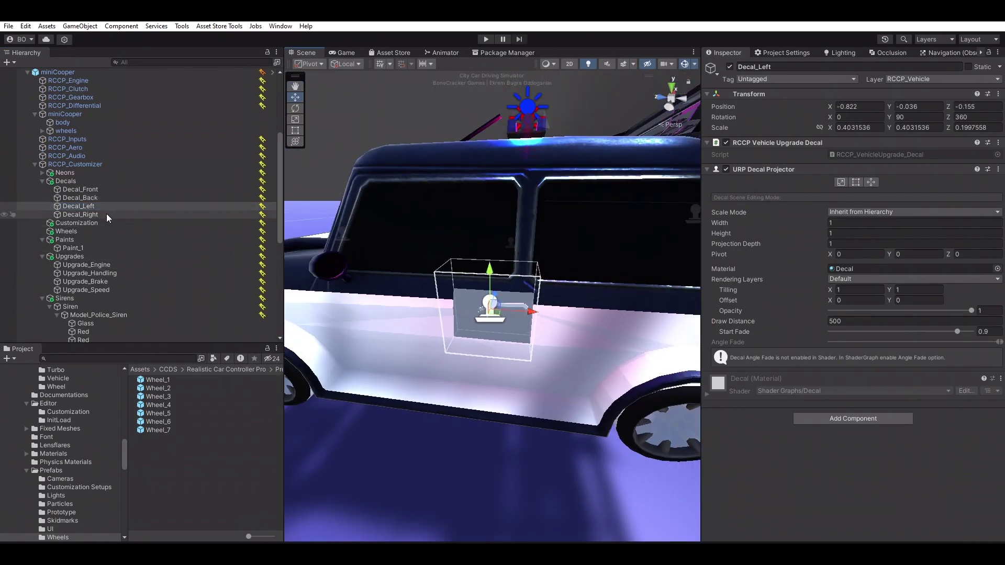
{"action": "left_click_drag", "start_coordinate": [472, 248], "coordinate": [445, 246]}
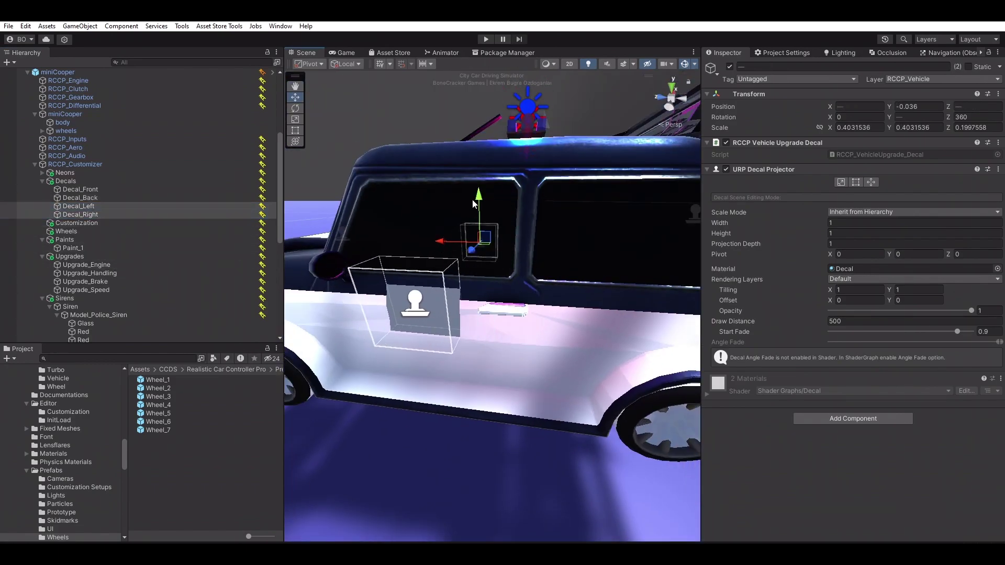
{"action": "left_click_drag", "start_coordinate": [480, 205], "coordinate": [480, 219]}
{"action": "scroll", "coordinate": [453, 238], "scroll_direction": "down", "scroll_amount": 3}
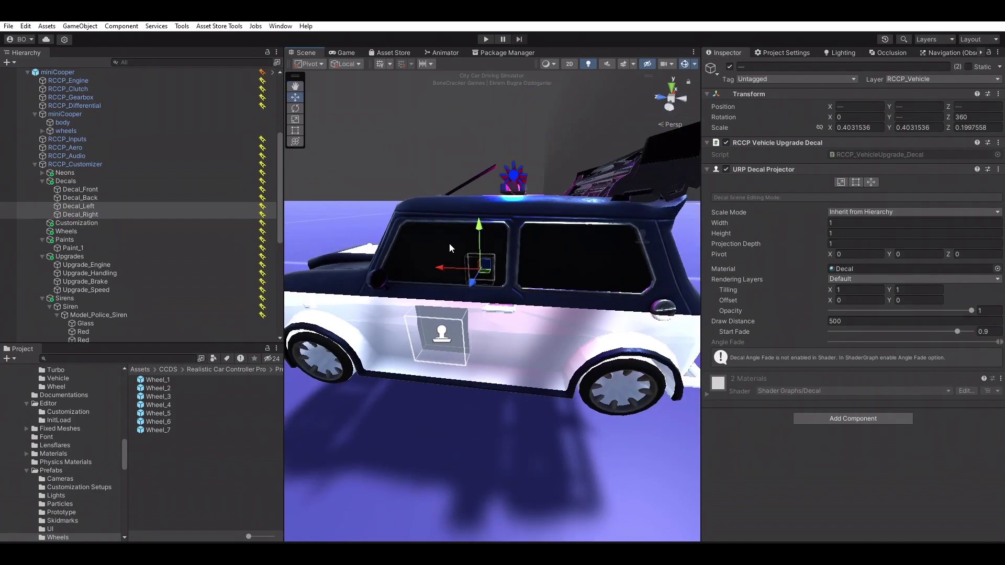
Open the miniCooper's neon manager from its customizer and show its list of neon materials.
{"action": "left_click", "coordinate": [379, 266]}
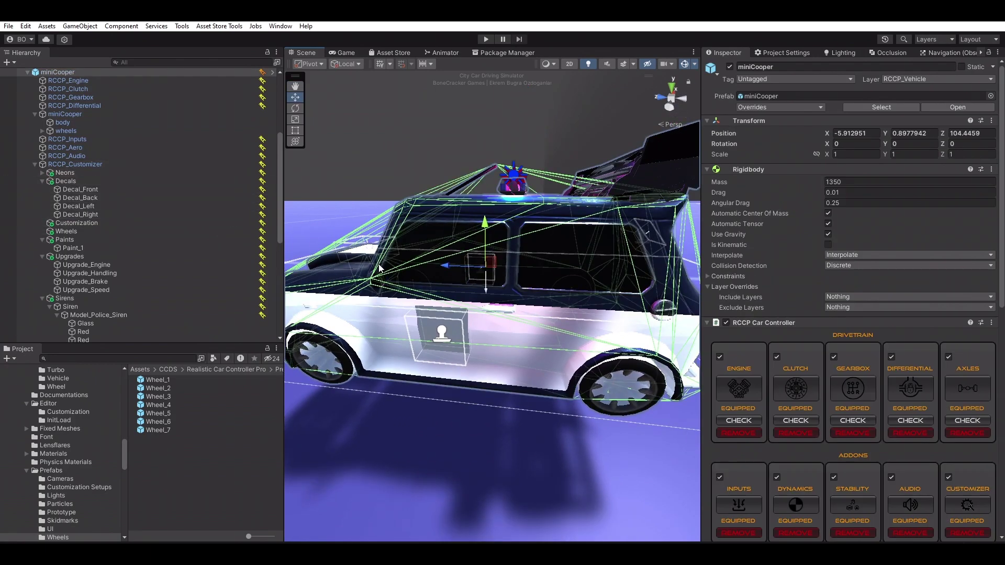
{"action": "scroll", "coordinate": [907, 308], "scroll_direction": "down", "scroll_amount": 6}
{"action": "left_click", "coordinate": [978, 335]}
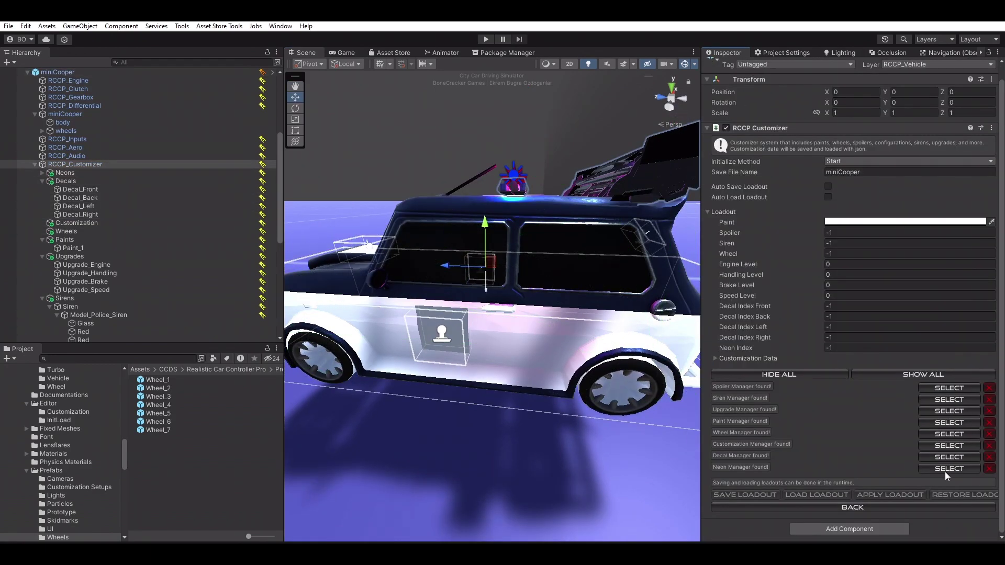
{"action": "left_click", "coordinate": [946, 469]}
{"action": "left_click", "coordinate": [733, 199]}
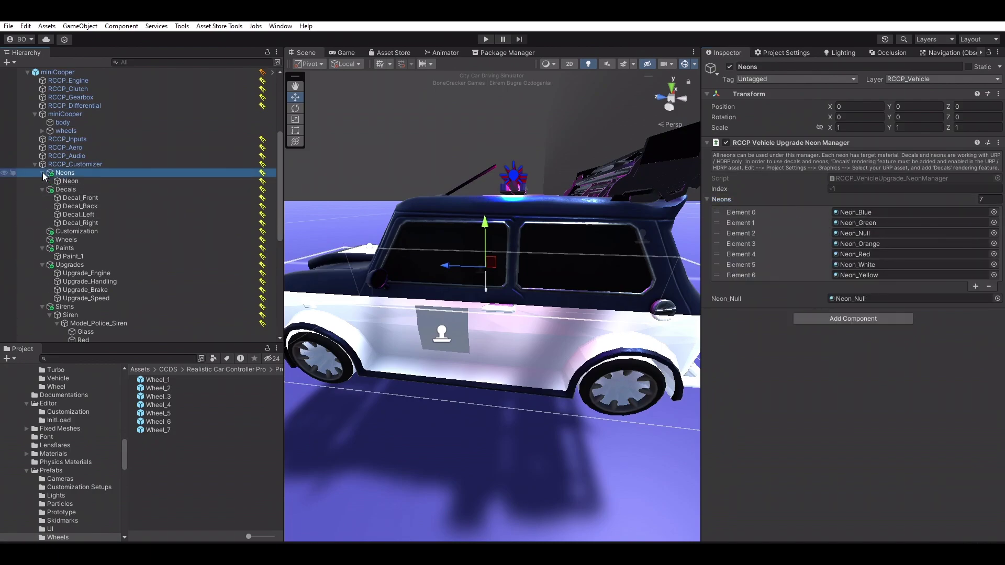
Select Neon under Neons, lower it below the car to about Y -1.201 and reduce its Y scale to about 4.28.
{"action": "left_click", "coordinate": [71, 180]}
{"action": "right_click_drag", "start_coordinate": [523, 286], "coordinate": [523, 220]}
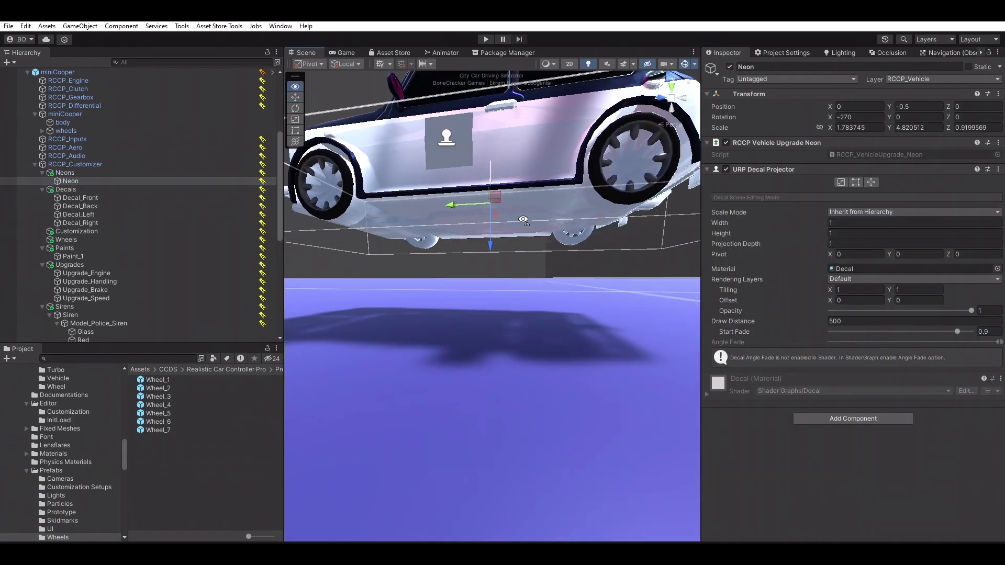
{"action": "left_click_drag", "start_coordinate": [490, 242], "coordinate": [472, 310]}
{"action": "right_click_drag", "start_coordinate": [472, 311], "coordinate": [500, 277]}
{"action": "key", "text": "d"}
{"action": "left_click_drag", "start_coordinate": [501, 277], "coordinate": [383, 254], "text": "alt"}
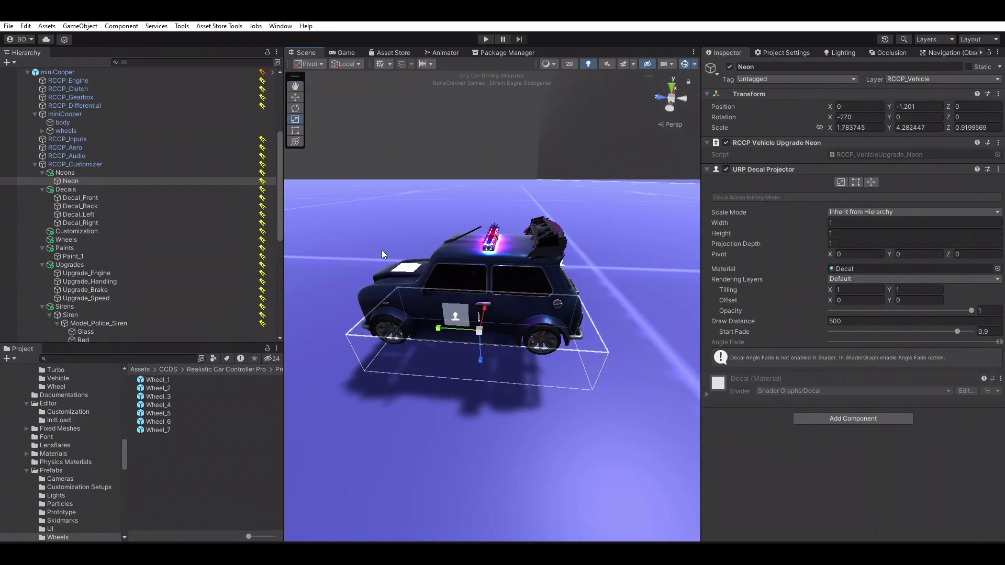
Review the miniCooper's customizer loadout and managers, and return to the main car controller settings.
{"action": "left_click", "coordinate": [423, 282]}
{"action": "scroll", "coordinate": [952, 320], "scroll_direction": "down", "scroll_amount": 5}
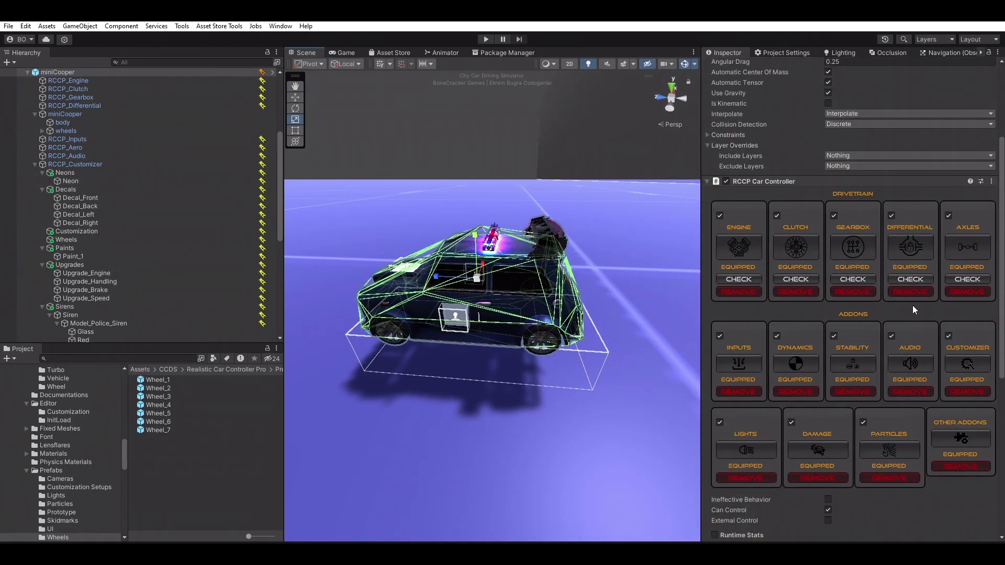
{"action": "left_click", "coordinate": [964, 309]}
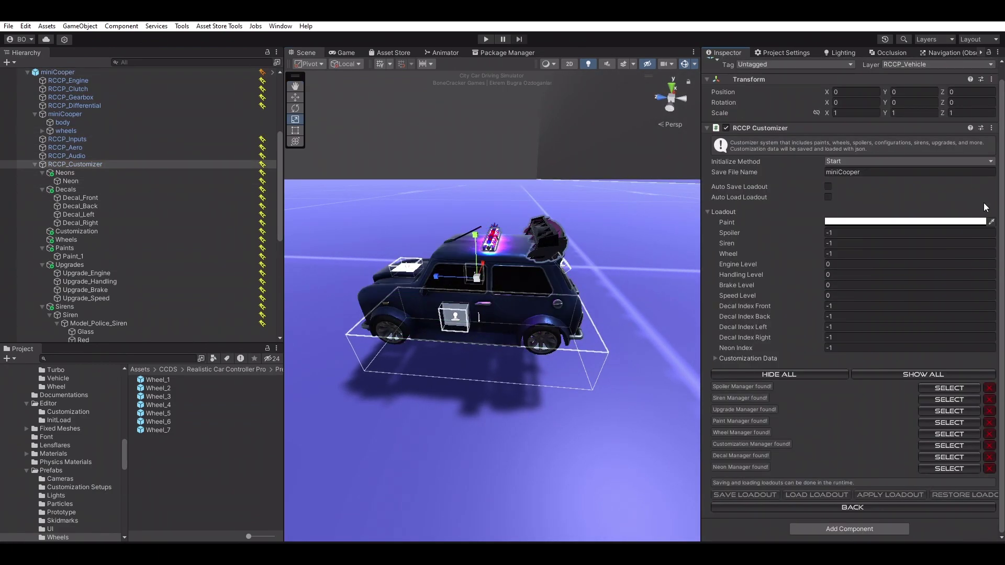
{"action": "left_click", "coordinate": [830, 507]}
Run the setup check on the miniCooper's engine, clutch, gearbox, differential and axles.
{"action": "scroll", "coordinate": [931, 379], "scroll_direction": "down", "scroll_amount": 3}
{"action": "scroll", "coordinate": [890, 361], "scroll_direction": "down", "scroll_amount": 1}
{"action": "left_click", "coordinate": [746, 310]}
{"action": "scroll", "coordinate": [742, 307], "scroll_direction": "up", "scroll_amount": 4}
{"action": "left_click", "coordinate": [799, 420]}
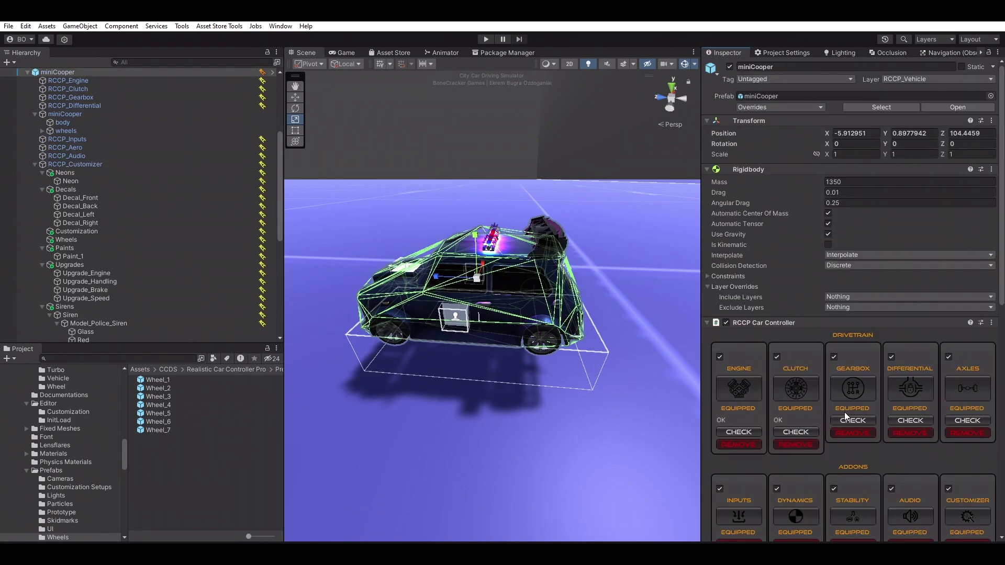
{"action": "left_click", "coordinate": [861, 420]}
{"action": "left_click", "coordinate": [920, 421]}
{"action": "left_click", "coordinate": [969, 421]}
Save the miniCooper's changes to its prefab from the CCDS Player component.
{"action": "scroll", "coordinate": [969, 420], "scroll_direction": "down", "scroll_amount": 5}
{"action": "left_click_drag", "start_coordinate": [1004, 390], "coordinate": [1004, 369]}
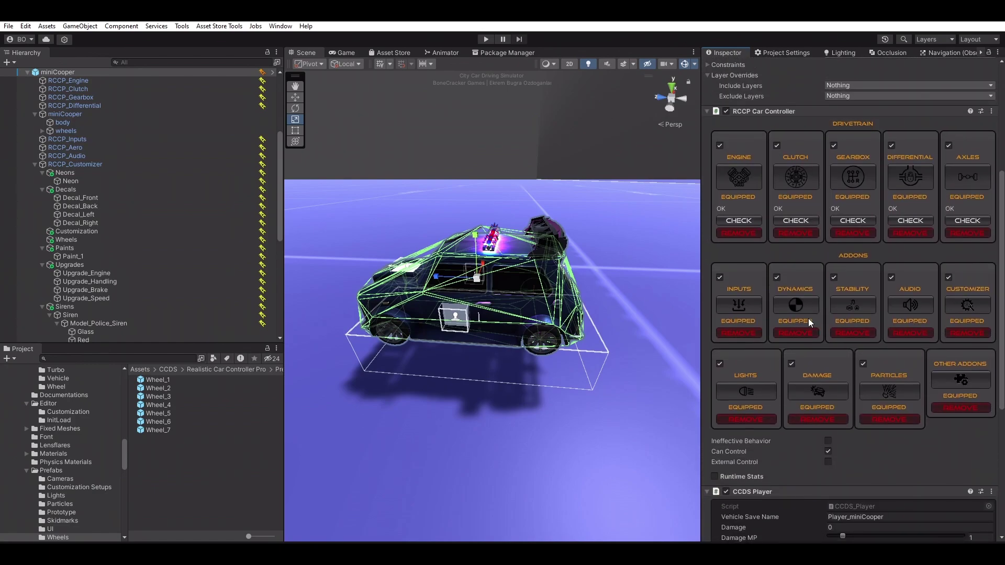
{"action": "scroll", "coordinate": [808, 318], "scroll_direction": "down", "scroll_amount": 6}
{"action": "left_click", "coordinate": [848, 508]}
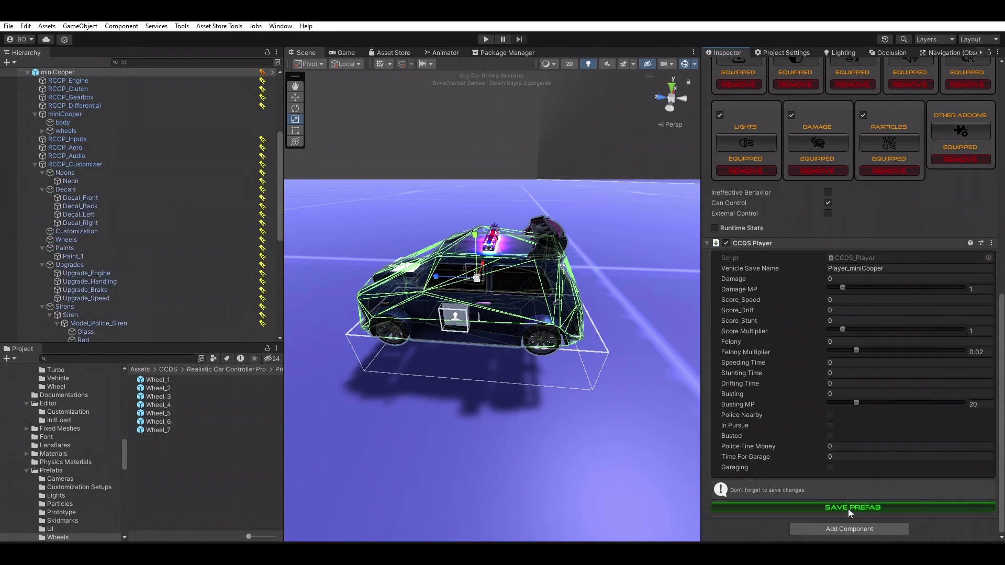
Locate CCDS_MainMenu_City through the build's scene list and open it, saving the changes to CCDS_Vehicles_Prototype.
{"action": "key", "text": "ctrl+shift+b"}
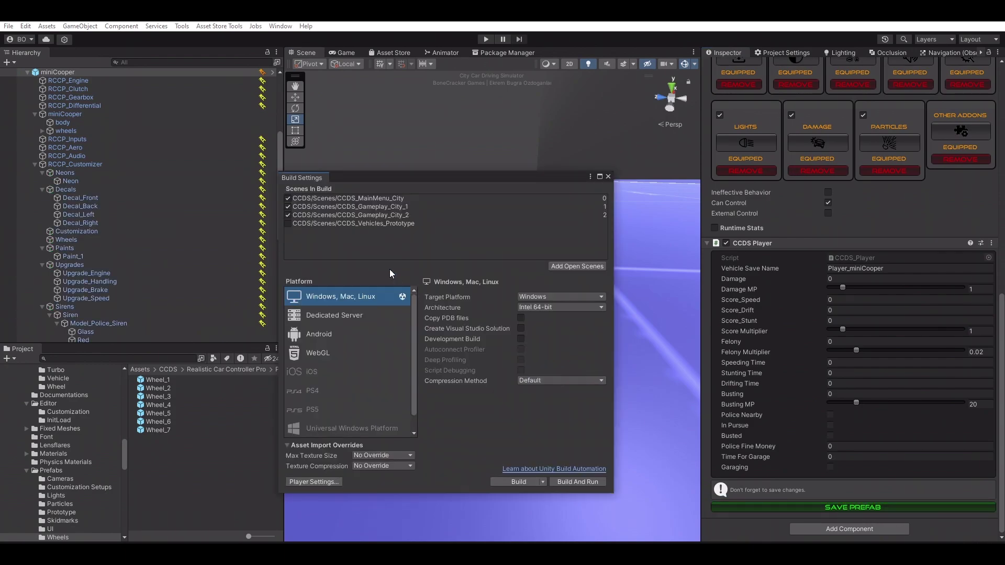
{"action": "left_click", "coordinate": [378, 198]}
{"action": "double_click", "coordinate": [208, 422]}
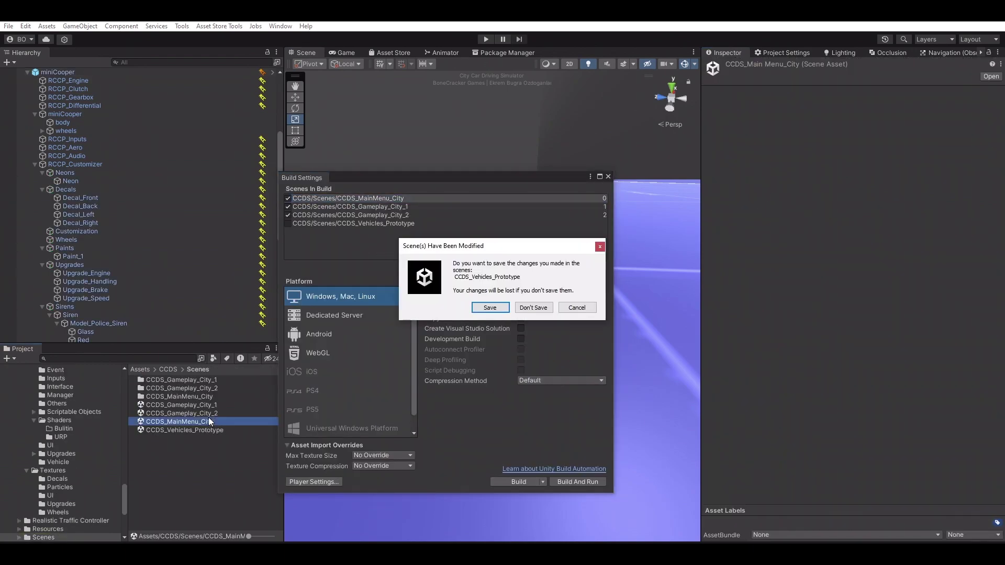
{"action": "left_click", "coordinate": [505, 307]}
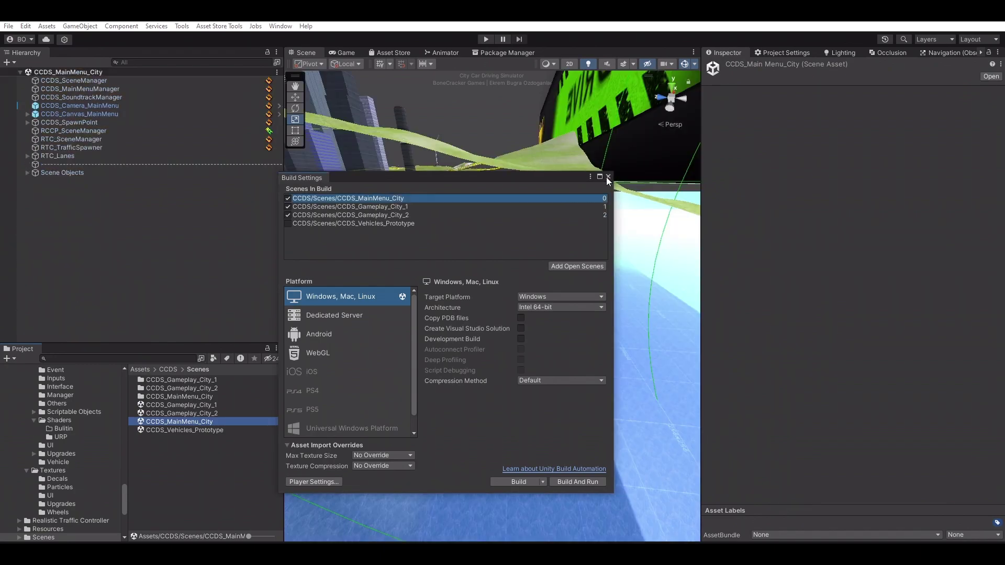
{"action": "left_click", "coordinate": [607, 176]}
Play the main menu scene, submit the default player name, select the miniCooper and enter its customization.
{"action": "left_click", "coordinate": [486, 39]}
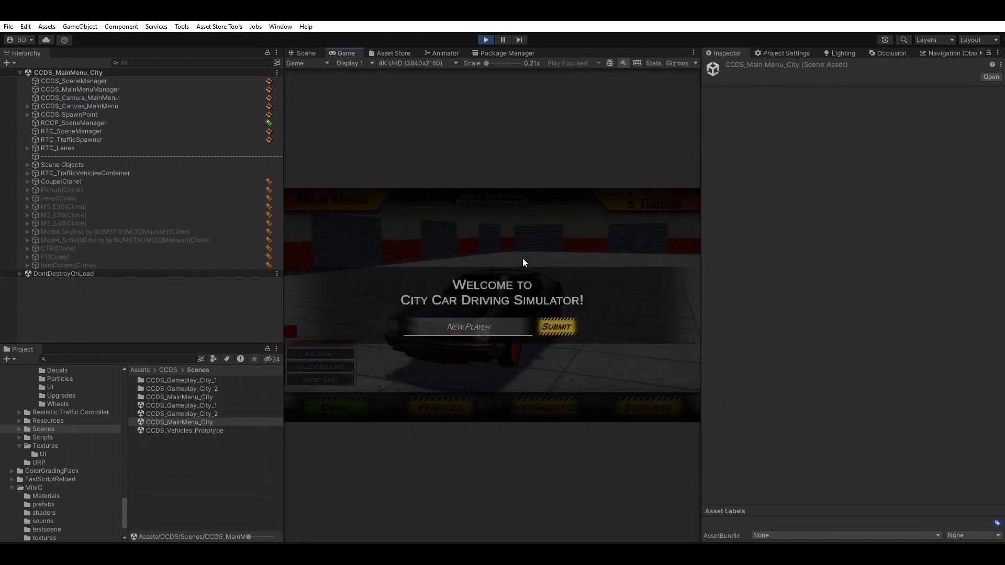
{"action": "left_click", "coordinate": [551, 328]}
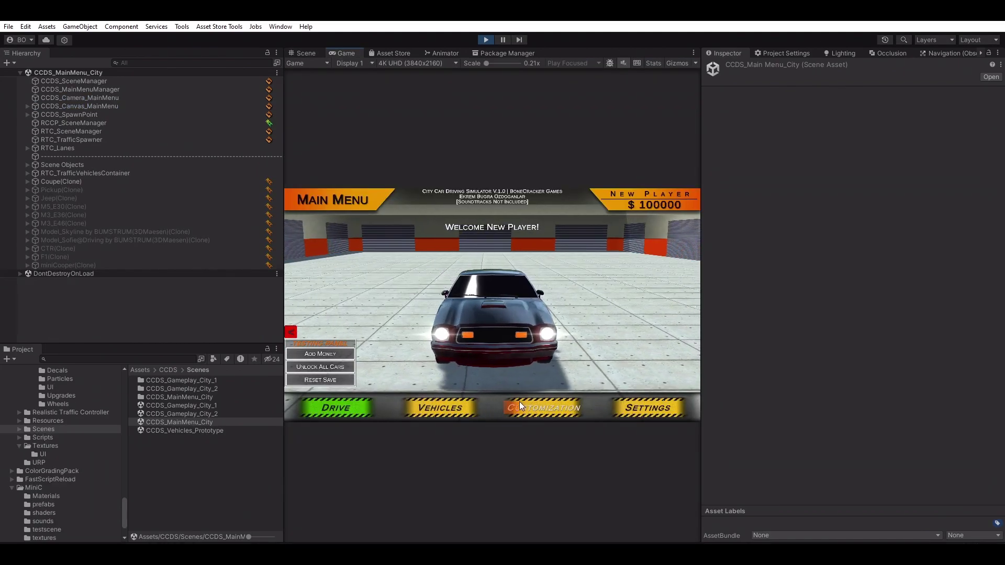
{"action": "left_click", "coordinate": [469, 411]}
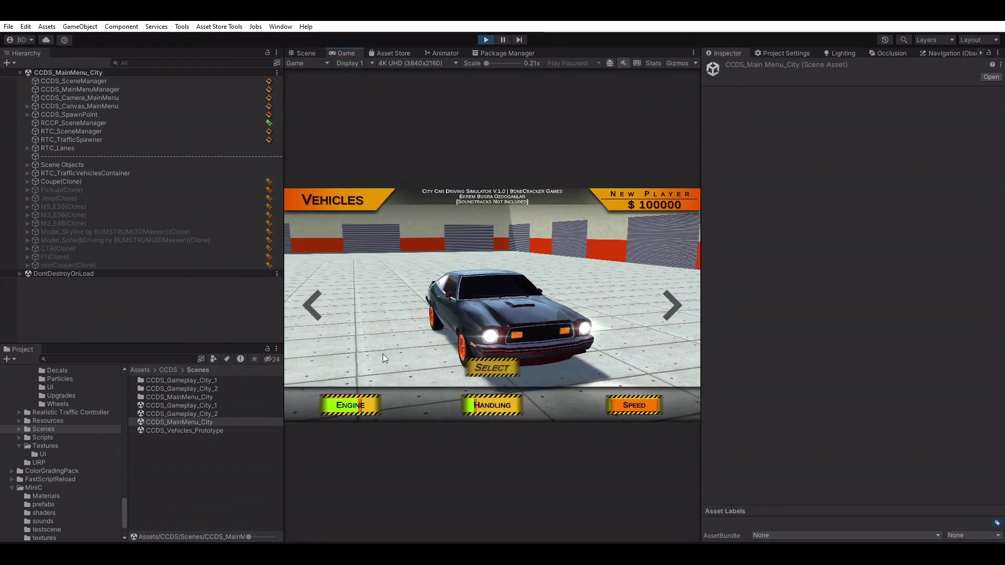
{"action": "left_click", "coordinate": [311, 304]}
{"action": "left_click", "coordinate": [492, 368]}
{"action": "left_click", "coordinate": [536, 408]}
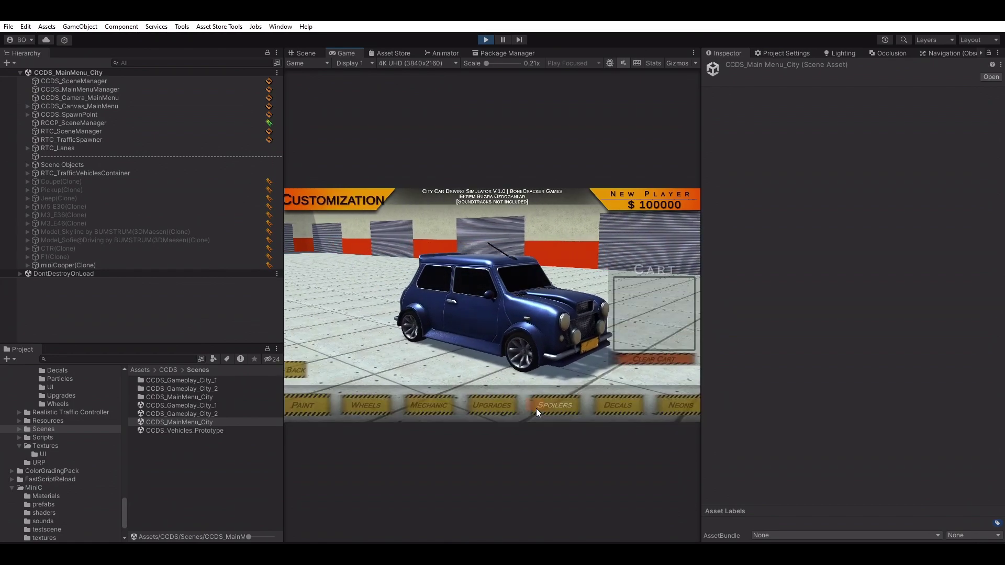
Try several paint colours on the miniCooper, including red, white and purple, and finish with orange.
{"action": "left_click", "coordinate": [307, 405]}
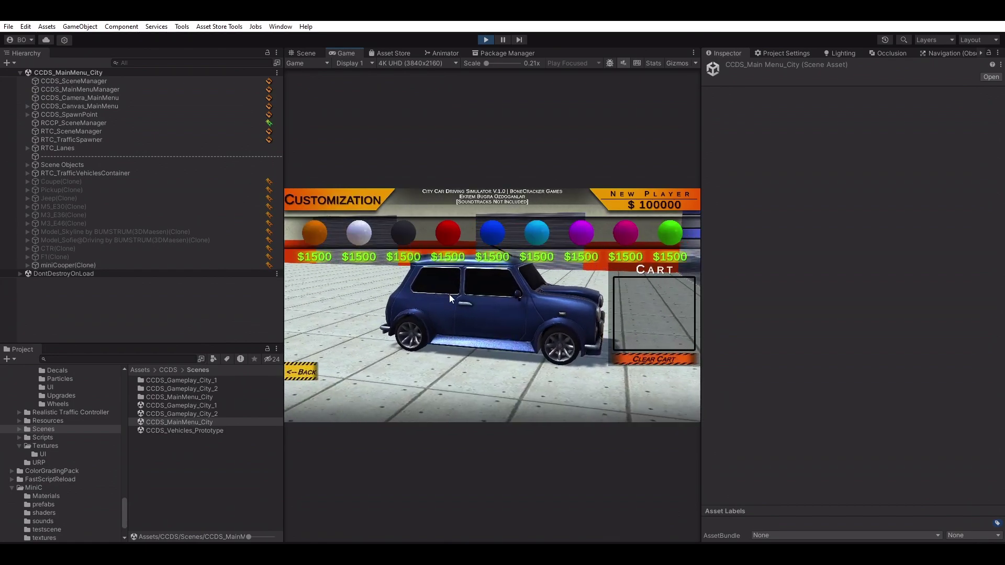
{"action": "left_click", "coordinate": [446, 234]}
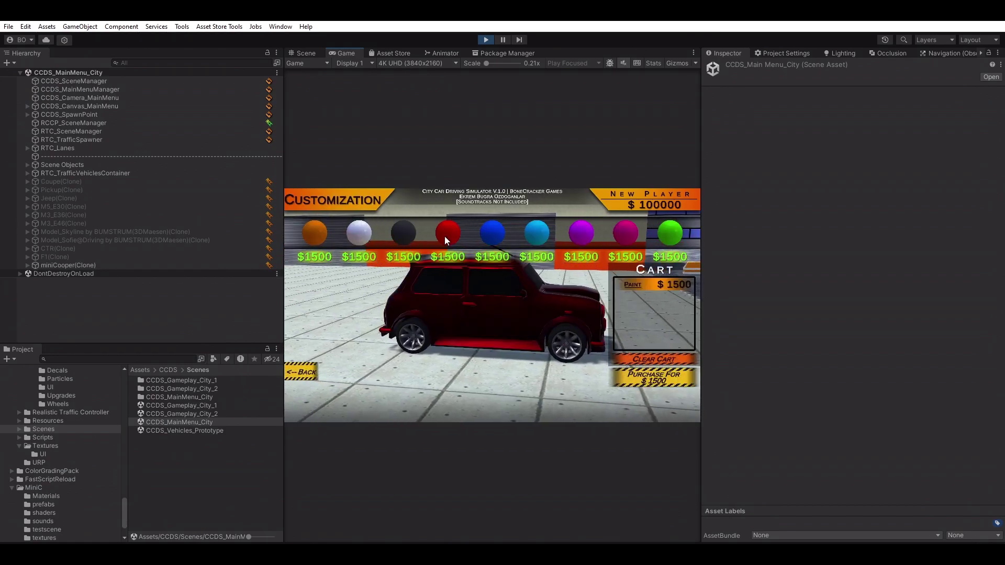
{"action": "left_click", "coordinate": [347, 234]}
{"action": "left_click", "coordinate": [307, 233]}
{"action": "left_click", "coordinate": [491, 229]}
{"action": "left_click", "coordinate": [582, 232]}
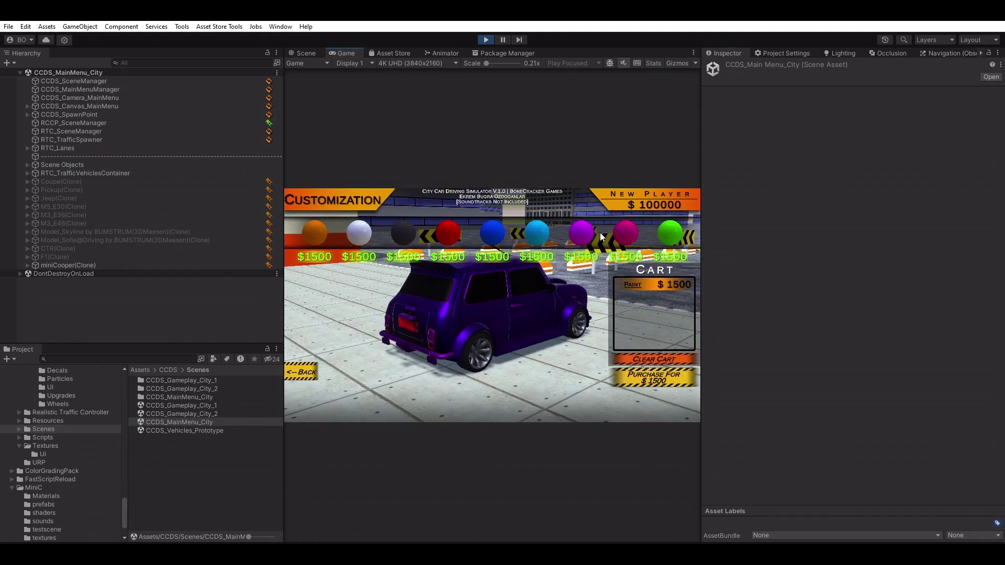
{"action": "left_click", "coordinate": [669, 233]}
{"action": "left_click", "coordinate": [403, 233]}
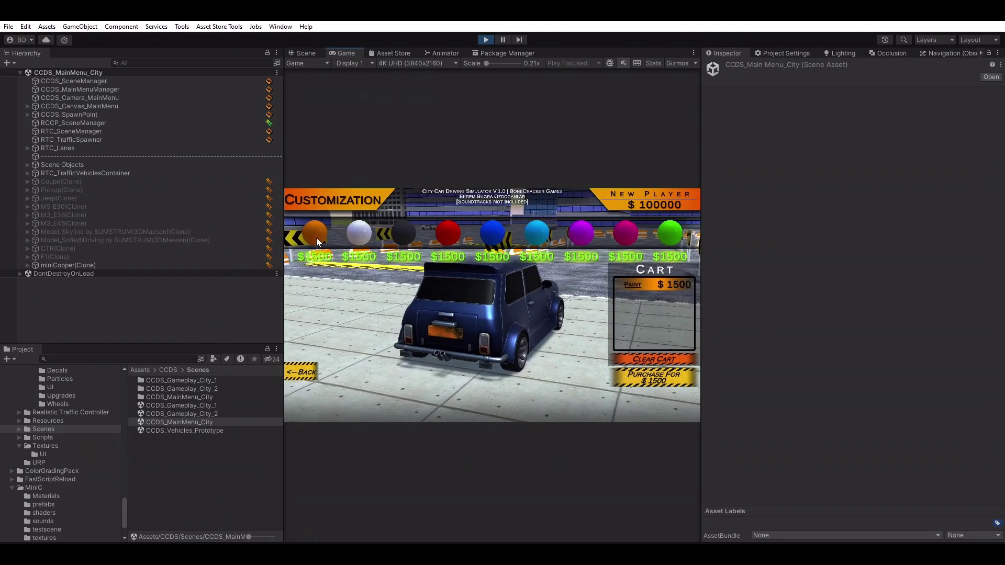
{"action": "left_click", "coordinate": [314, 233]}
{"action": "left_click", "coordinate": [360, 229]}
{"action": "left_click", "coordinate": [442, 233]}
{"action": "left_click", "coordinate": [321, 233]}
{"action": "left_click", "coordinate": [308, 372]}
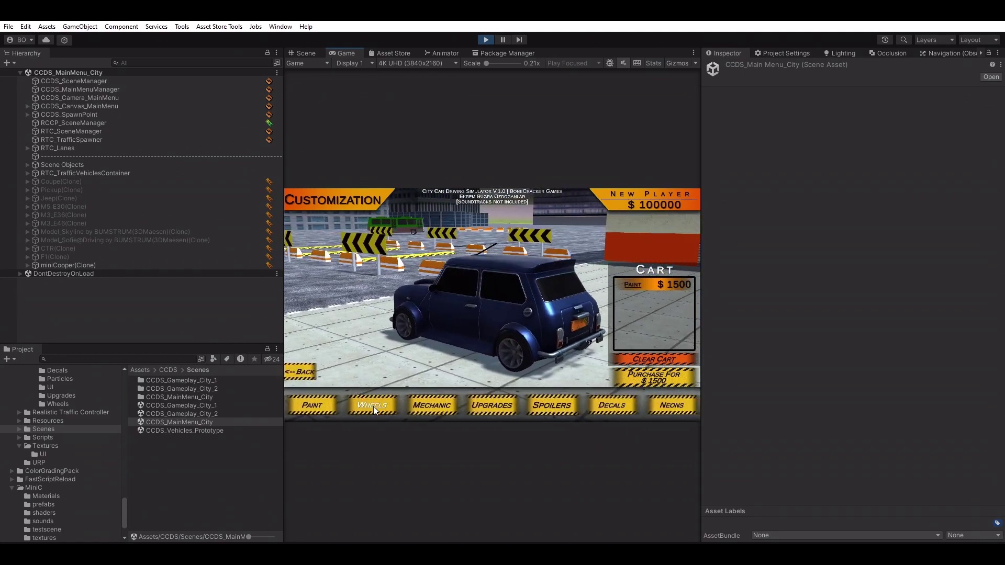
Try Wheel 6 and other rims on the miniCooper and leave Wheel 3 in the cart.
{"action": "left_click", "coordinate": [373, 406]}
{"action": "left_click", "coordinate": [543, 234]}
{"action": "left_click", "coordinate": [594, 233]}
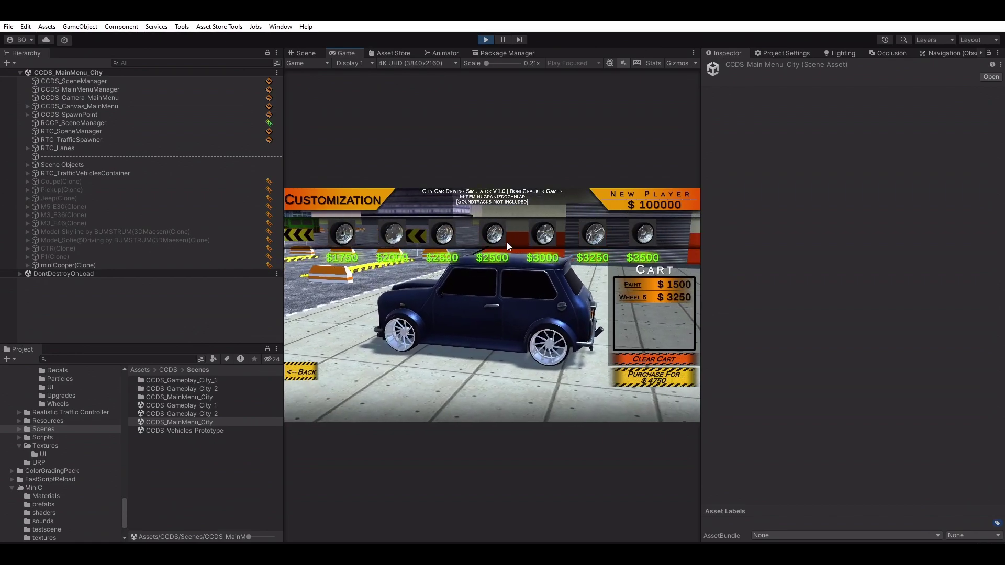
{"action": "left_click", "coordinate": [443, 234]}
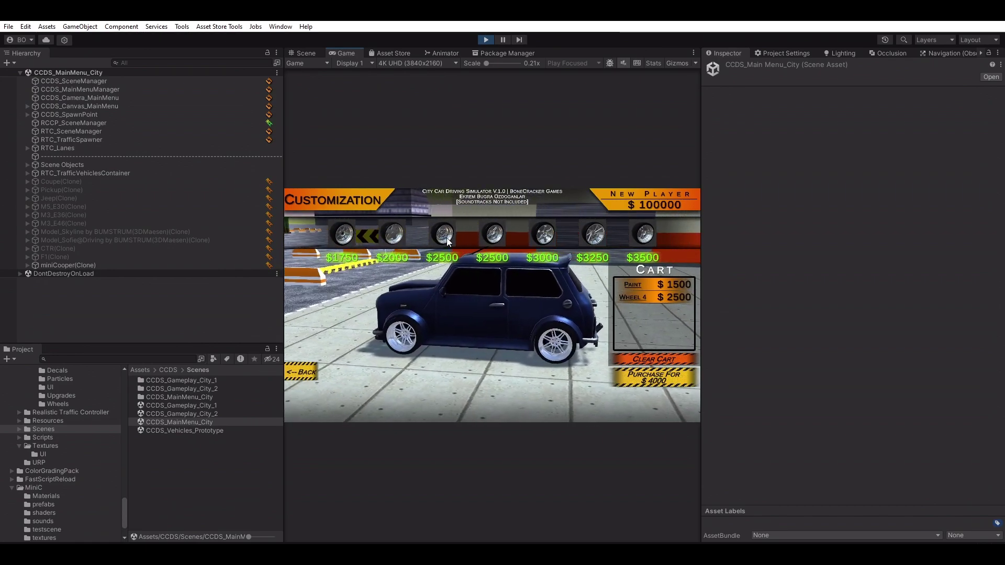
{"action": "left_click", "coordinate": [303, 371]}
Set the miniCooper's front camber to about 3.8, rear camber to 9.3, front suspension to 0.1 and rear suspension to 0.4.
{"action": "left_click", "coordinate": [448, 406]}
{"action": "left_click_drag", "start_coordinate": [369, 228], "coordinate": [405, 244]}
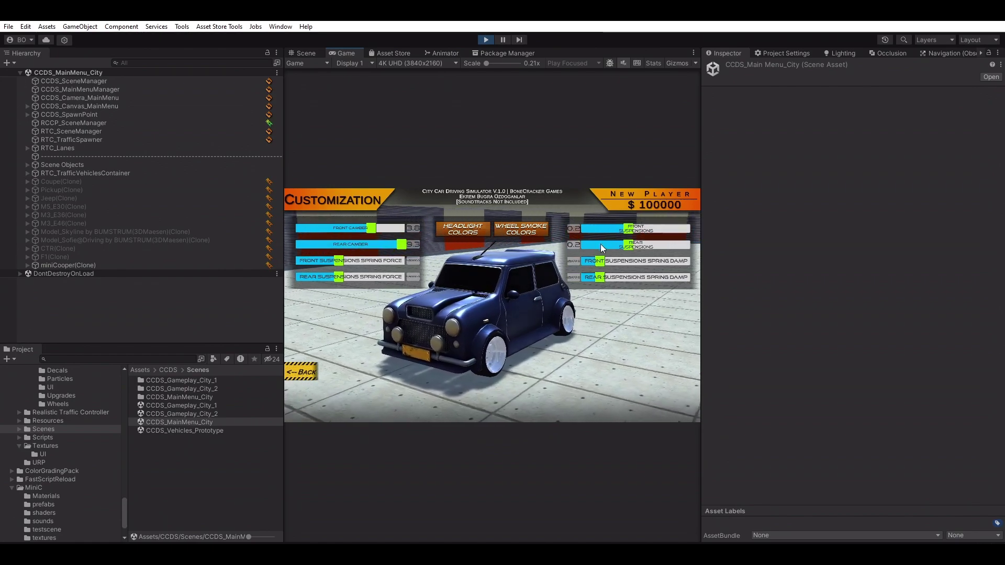
{"action": "left_click_drag", "start_coordinate": [627, 230], "coordinate": [692, 245]}
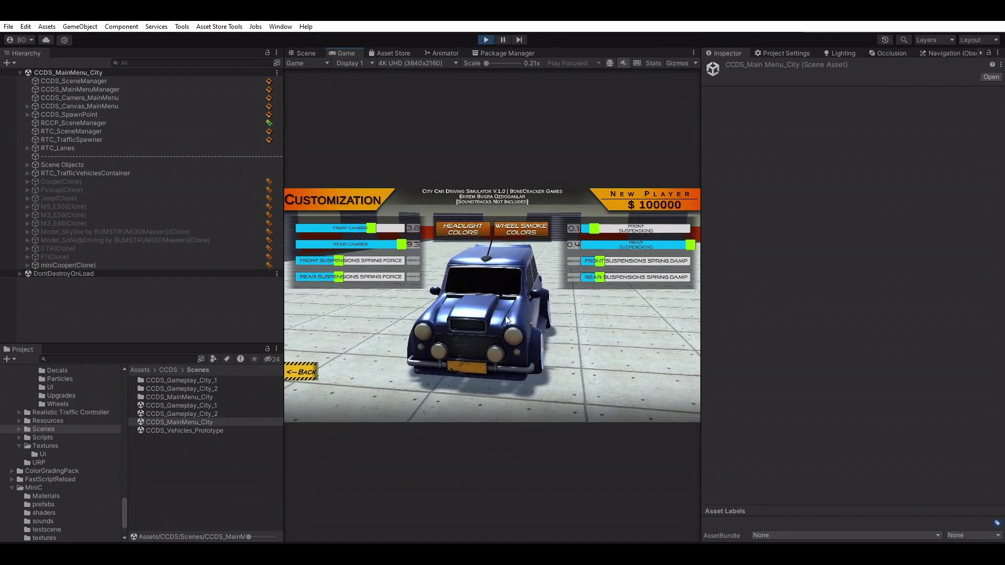
{"action": "left_click", "coordinate": [306, 375]}
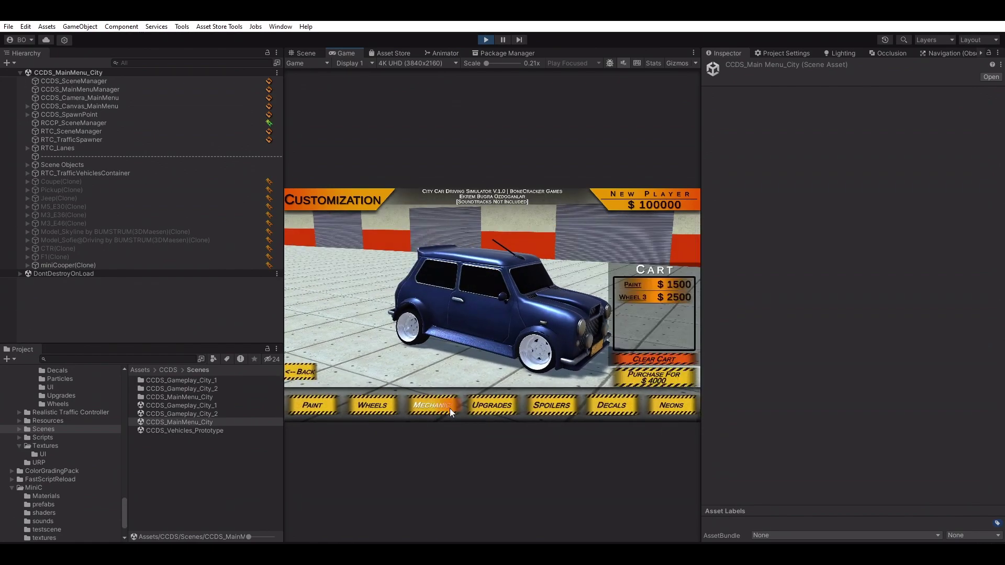
Upgrade the miniCooper's engine, handling and speed to level 5 each.
{"action": "left_click", "coordinate": [480, 410]}
{"action": "left_click", "coordinate": [424, 238]}
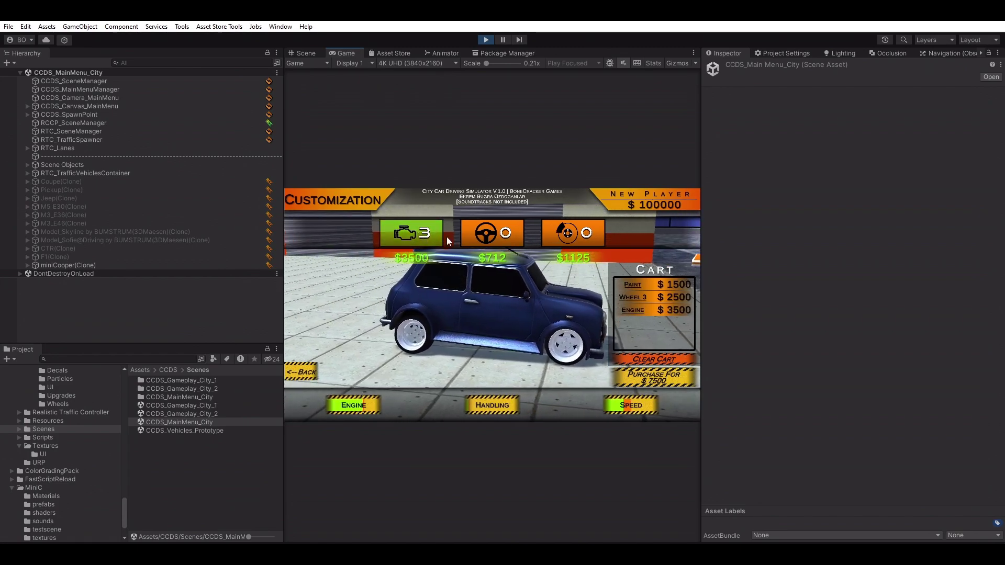
{"action": "left_click", "coordinate": [498, 235]}
{"action": "left_click", "coordinate": [499, 235]}
{"action": "left_click", "coordinate": [499, 235]}
{"action": "left_click", "coordinate": [500, 235]}
{"action": "left_click", "coordinate": [500, 235]}
{"action": "left_click", "coordinate": [578, 232]}
{"action": "left_click", "coordinate": [579, 232]}
{"action": "double_click", "coordinate": [580, 232]}
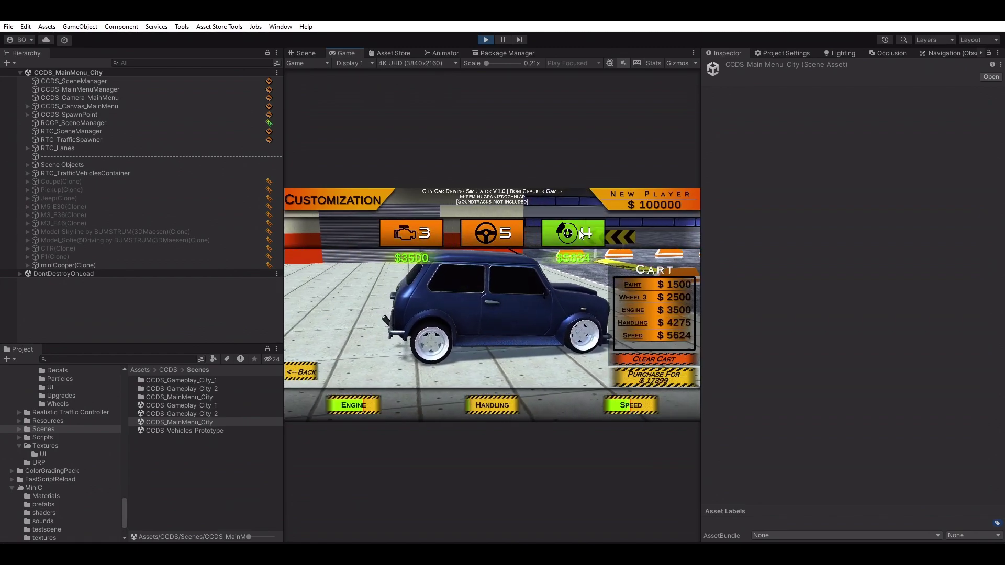
{"action": "left_click", "coordinate": [581, 234]}
{"action": "left_click", "coordinate": [406, 242]}
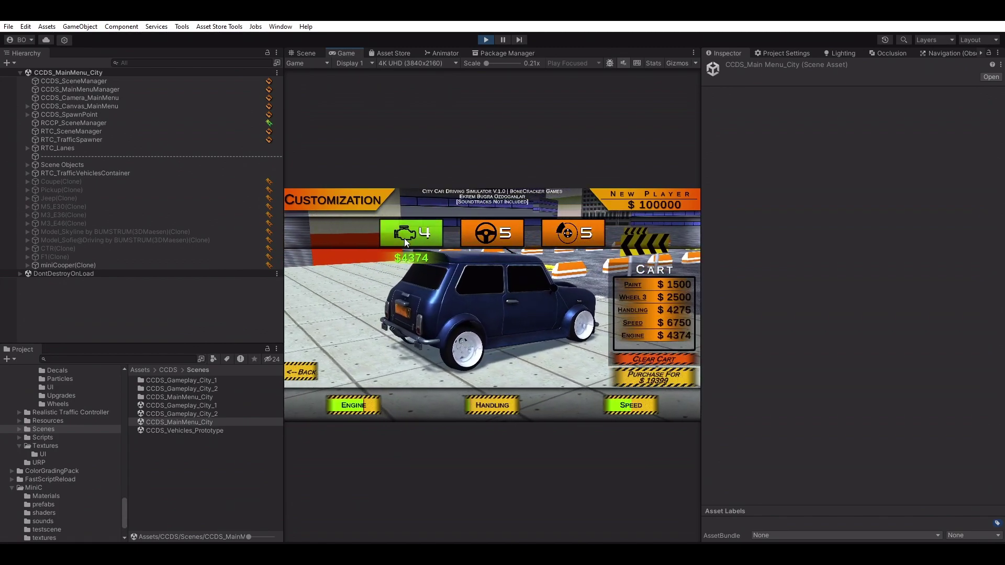
{"action": "left_click", "coordinate": [405, 241]}
{"action": "left_click", "coordinate": [301, 372]}
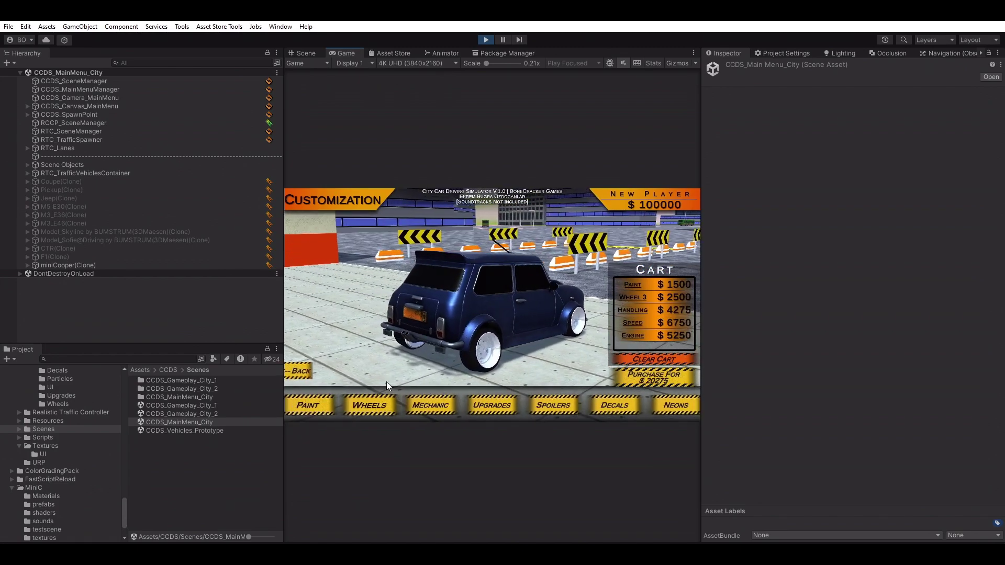
Try the spoilers on the miniCooper and add Spoiler 6 to the cart.
{"action": "left_click", "coordinate": [551, 404]}
{"action": "left_click", "coordinate": [390, 238]}
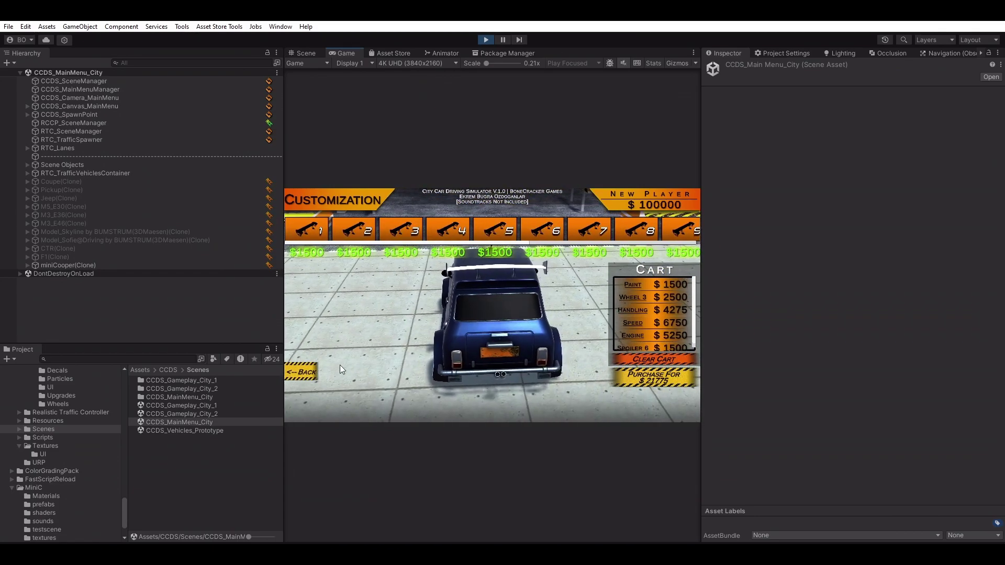
{"action": "left_click", "coordinate": [309, 376]}
Apply the NOS decal to the miniCooper's front and the [drift] decal to its rear.
{"action": "left_click", "coordinate": [614, 401]}
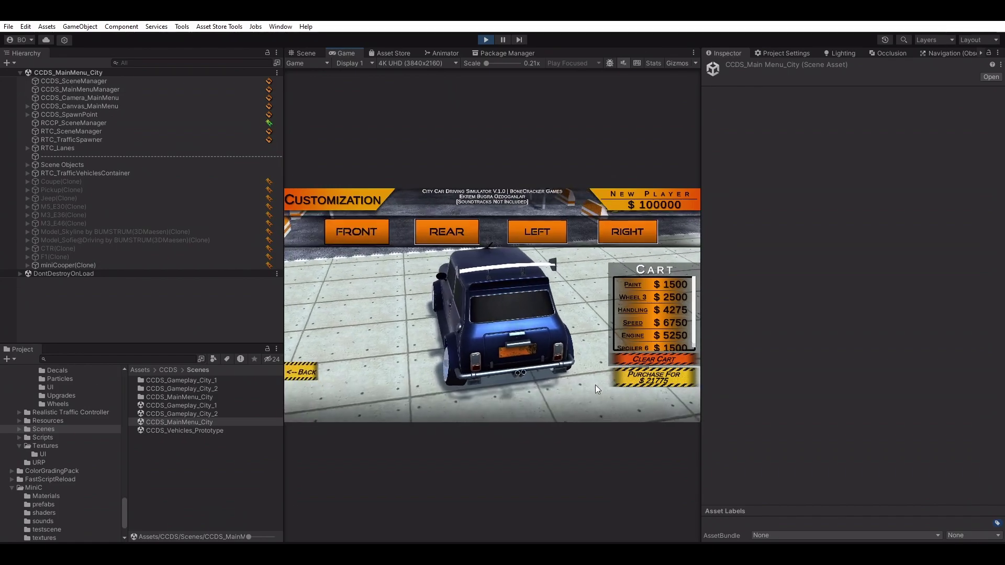
{"action": "left_click", "coordinate": [362, 234]}
{"action": "left_click", "coordinate": [304, 241]}
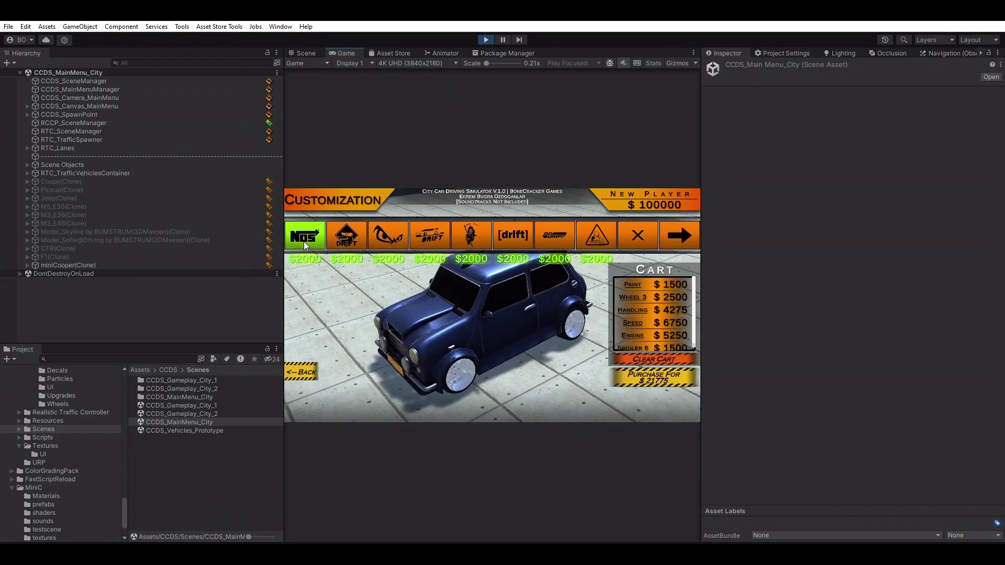
{"action": "left_click", "coordinate": [679, 235]}
{"action": "left_click", "coordinate": [450, 233]}
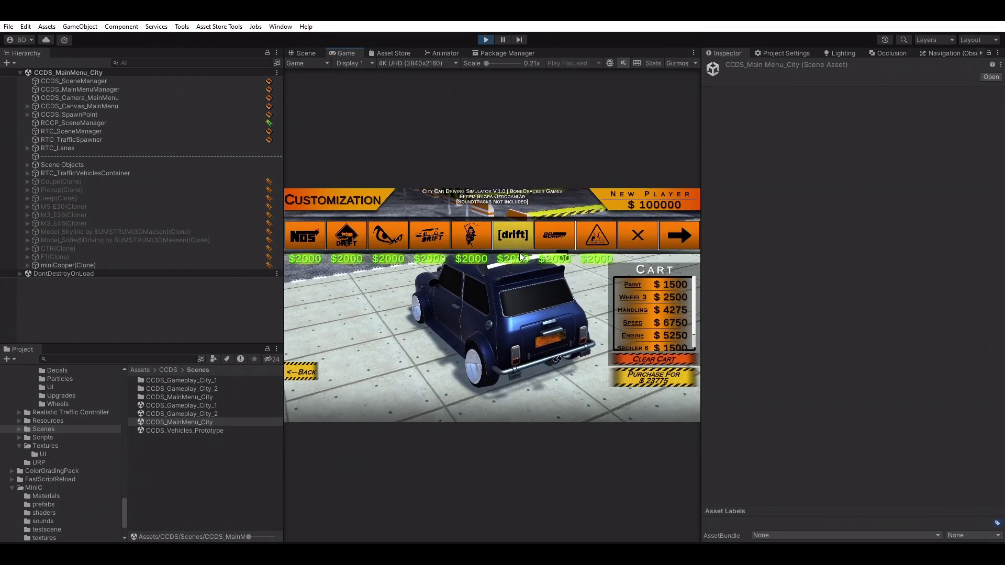
{"action": "left_click", "coordinate": [305, 368]}
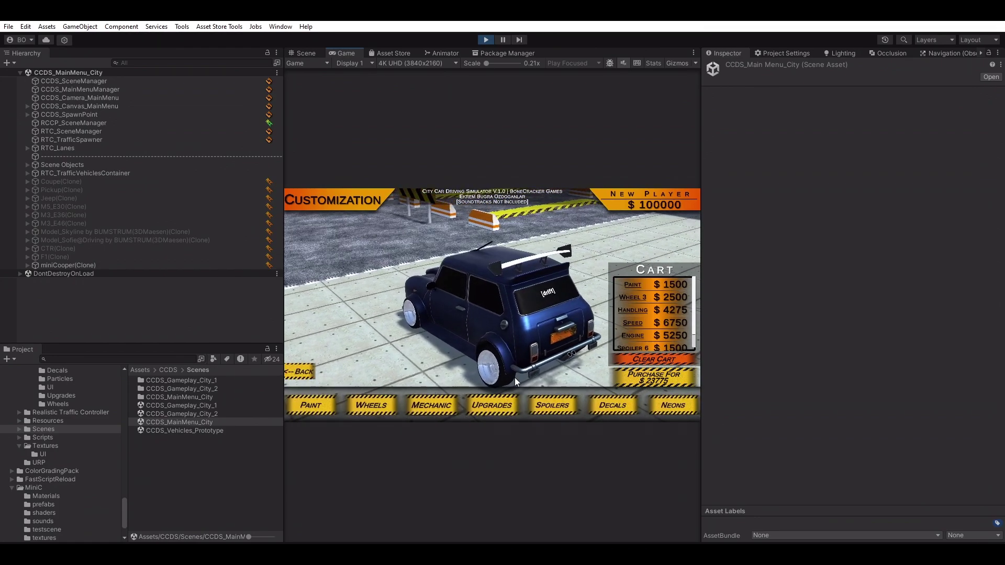
Try the green neon under the miniCooper and fit the blue one instead.
{"action": "left_click", "coordinate": [667, 408]}
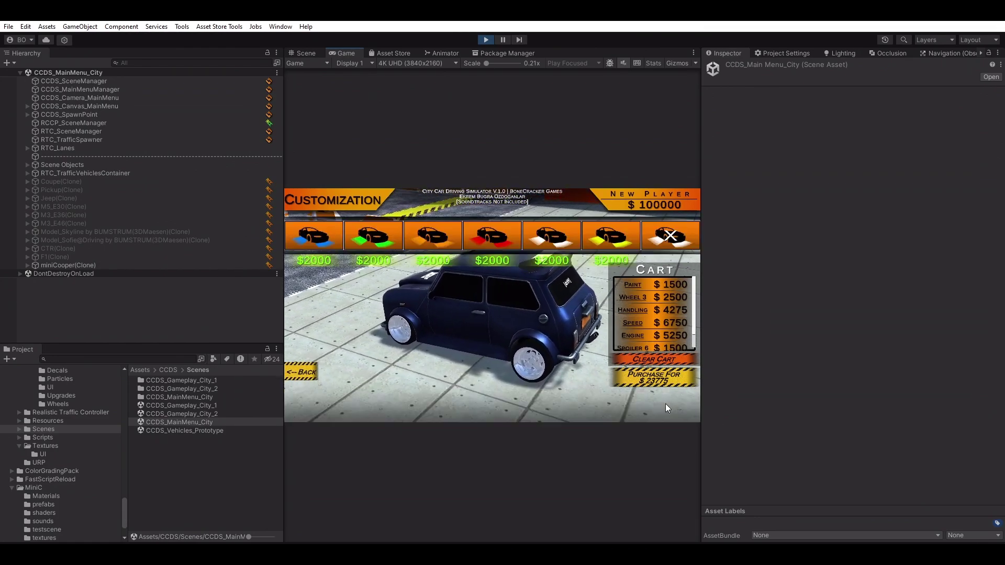
{"action": "left_click", "coordinate": [373, 236]}
{"action": "left_click", "coordinate": [326, 247]}
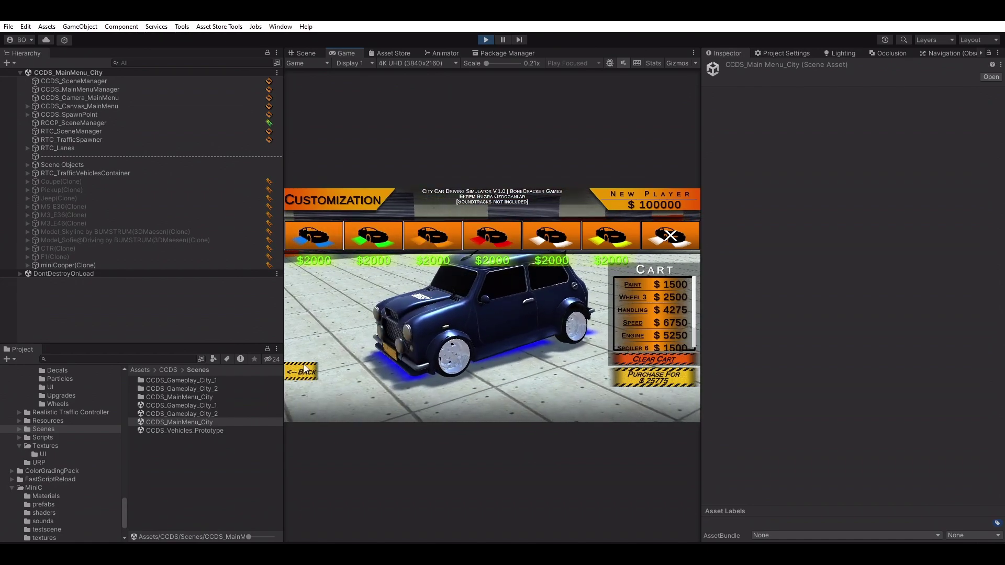
{"action": "left_click", "coordinate": [297, 381]}
Purchase all the customization items in the cart and start driving the miniCooper in City_Day.
{"action": "left_click", "coordinate": [311, 376]}
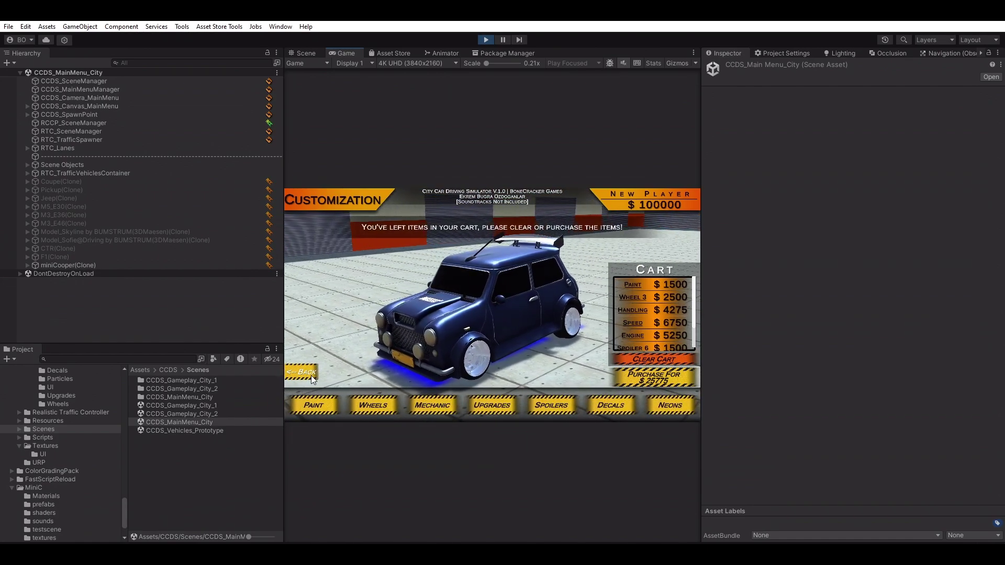
{"action": "left_click", "coordinate": [655, 375]}
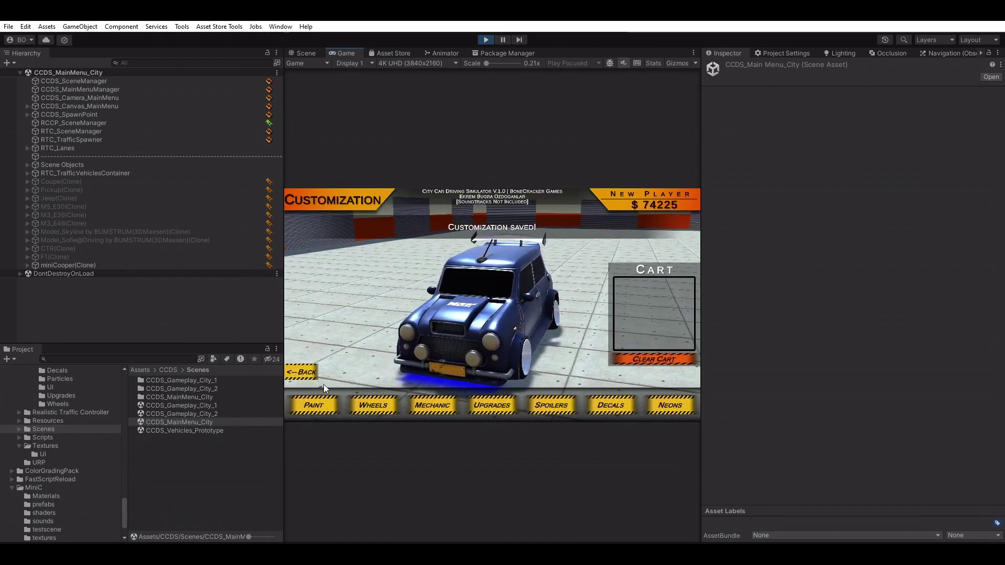
{"action": "left_click", "coordinate": [301, 372]}
{"action": "left_click", "coordinate": [325, 406]}
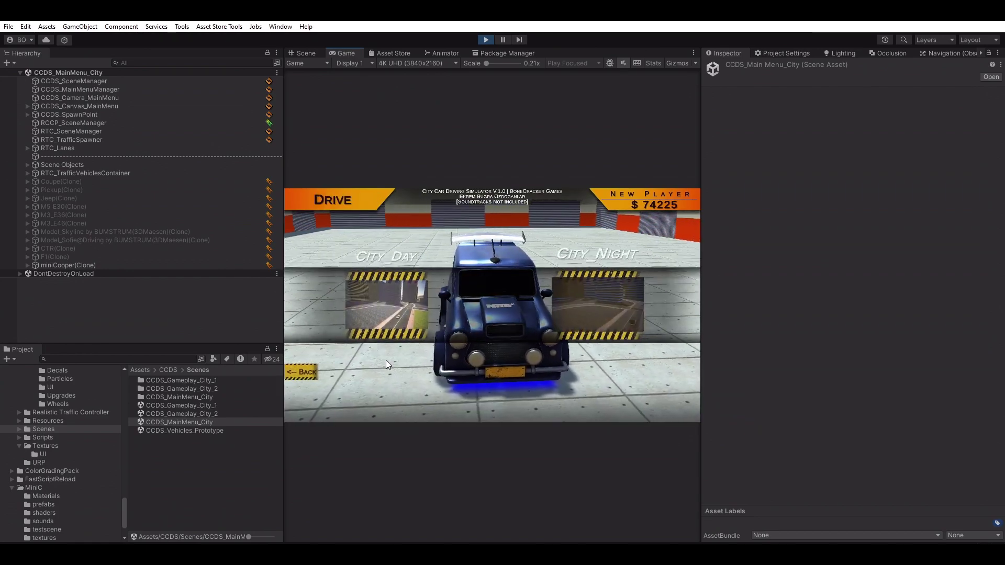
{"action": "left_click", "coordinate": [403, 310]}
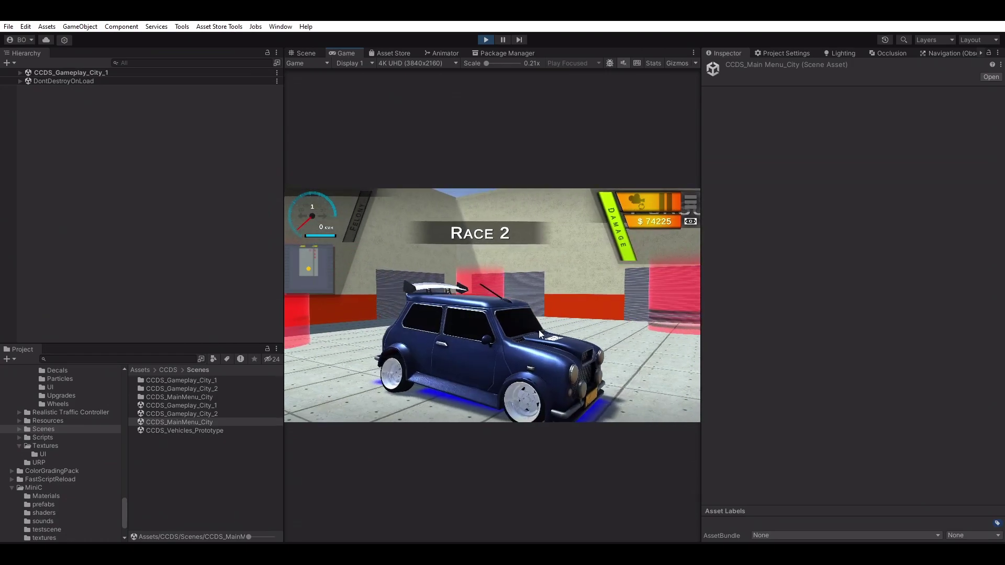
Test-drive the customized miniCooper in the city and look around it with the camera.
{"action": "left_click_drag", "start_coordinate": [461, 329], "coordinate": [527, 318]}
{"action": "key", "text": "s"}
{"action": "left_click_drag", "start_coordinate": [516, 310], "coordinate": [429, 311]}
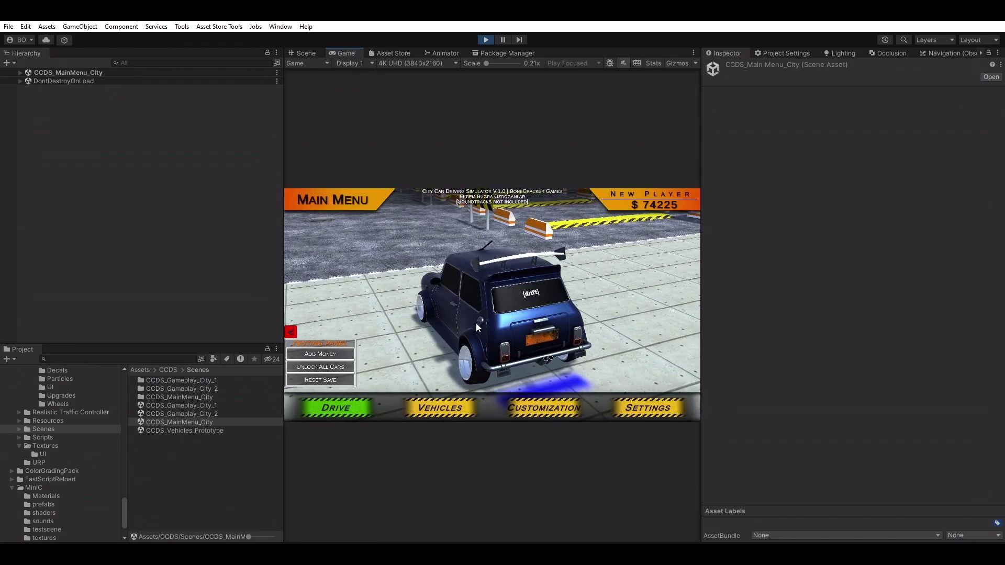
Stop play mode and reopen the CCDS_Vehicles_Prototype scene without saving the changes to CCDS_MainMenu_City.
{"action": "left_click", "coordinate": [485, 41]}
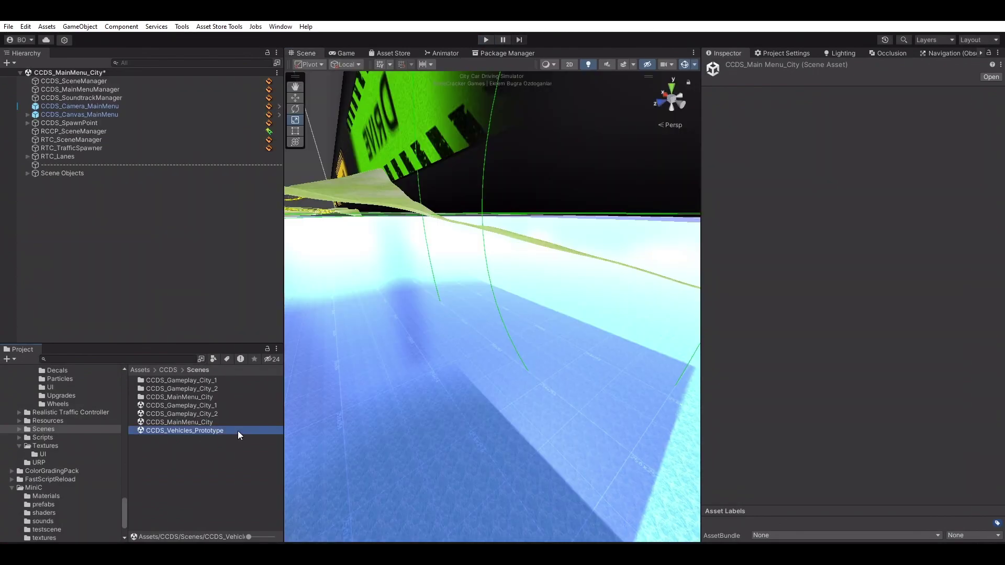
{"action": "double_click", "coordinate": [238, 431]}
{"action": "left_click", "coordinate": [530, 309]}
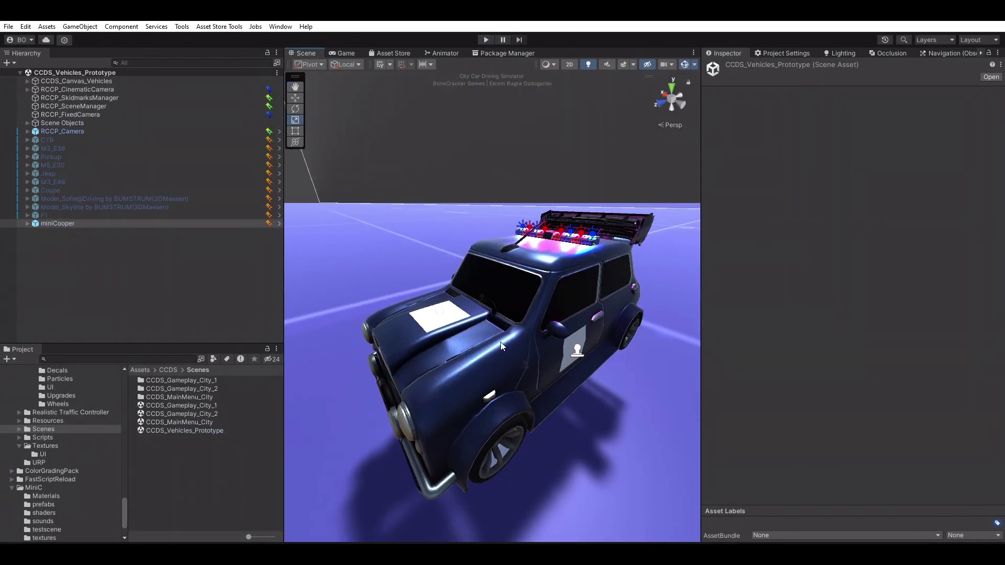
Open the lights component of the miniCooper and create a Headlight_Low Beam light.
{"action": "left_click", "coordinate": [500, 341]}
{"action": "scroll", "coordinate": [752, 353], "scroll_direction": "down", "scroll_amount": 3}
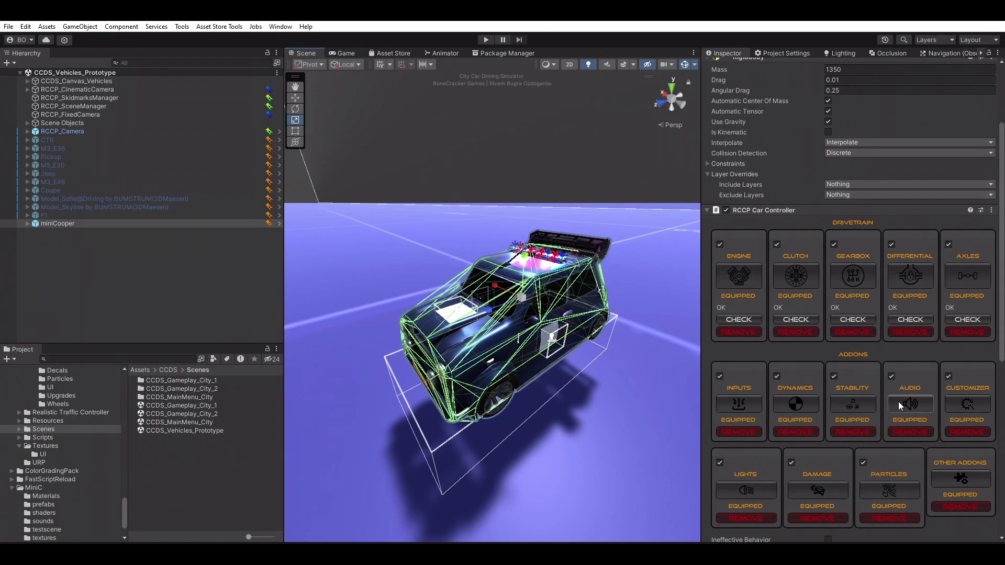
{"action": "scroll", "coordinate": [896, 406], "scroll_direction": "down", "scroll_amount": 2}
{"action": "left_click", "coordinate": [744, 432]}
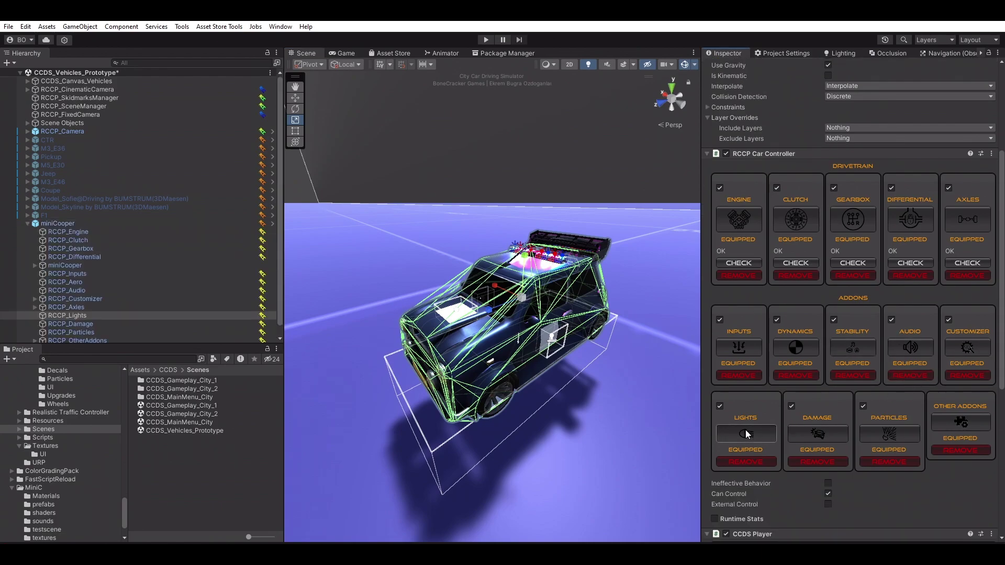
{"action": "left_click", "coordinate": [910, 265]}
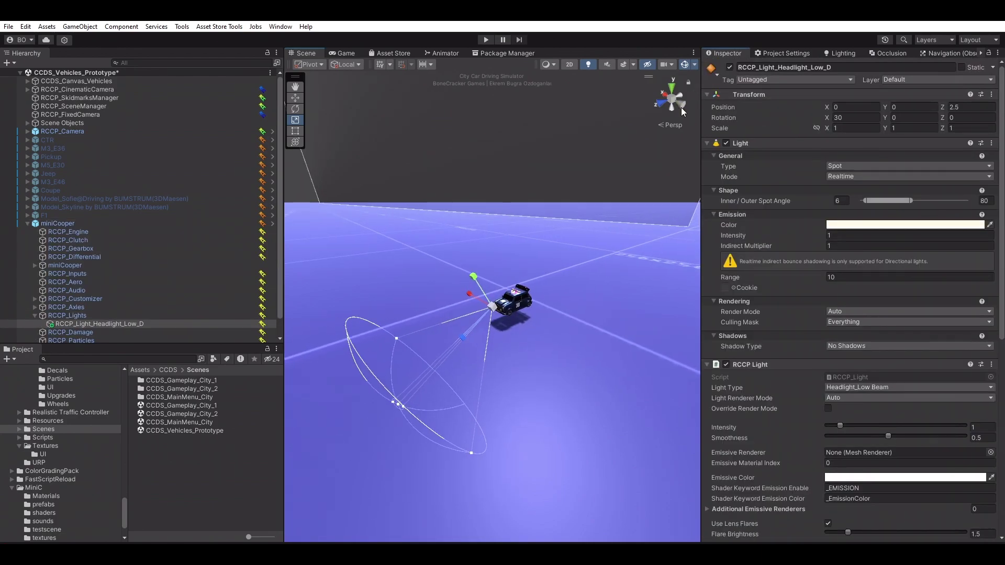
Using global handles, move the low beam light onto the miniCooper's left headlamp, at about X -0.598, Y -0.135, Z 1.859.
{"action": "left_click", "coordinate": [683, 110]}
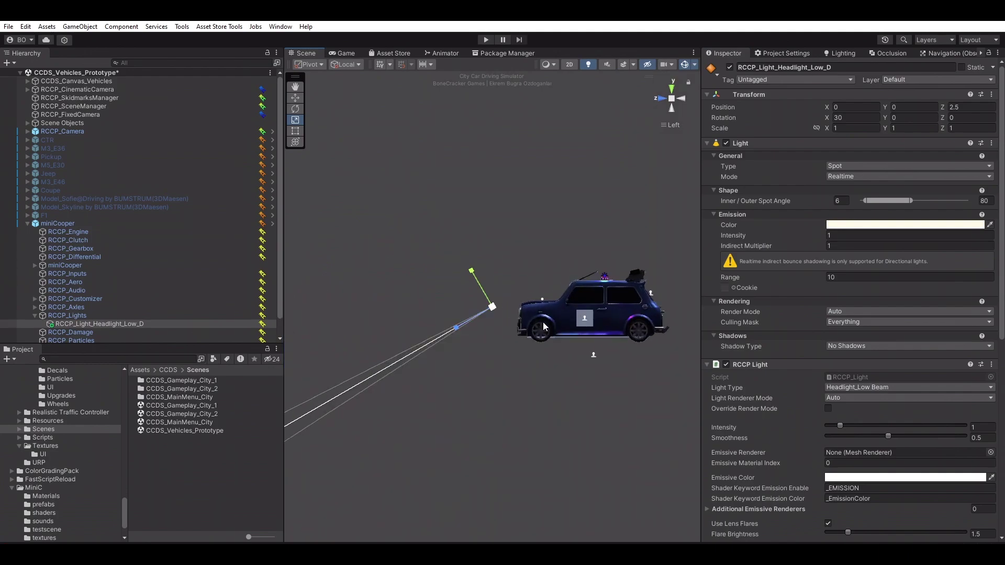
{"action": "scroll", "coordinate": [544, 327], "scroll_direction": "up", "scroll_amount": 4}
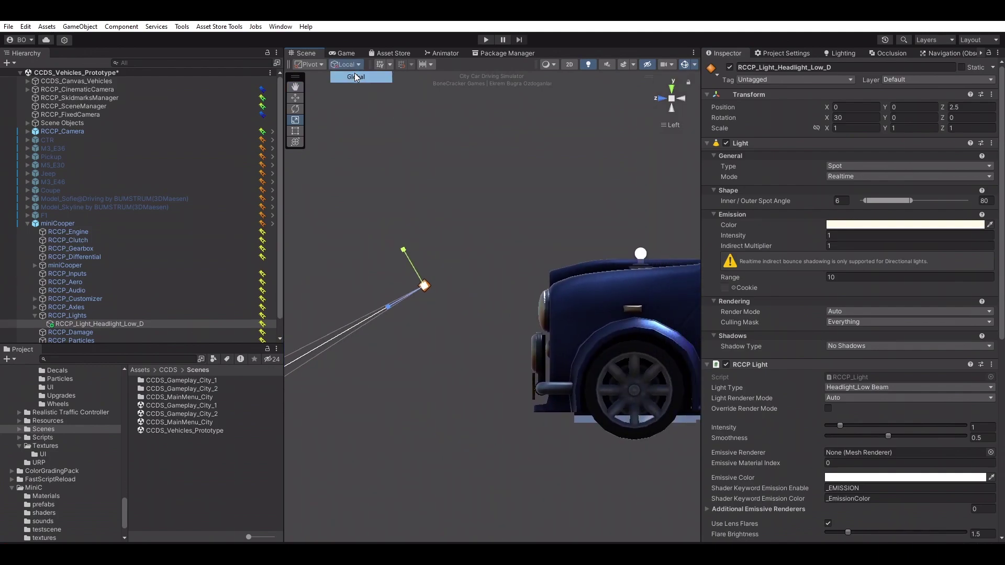
{"action": "middle_click_drag", "start_coordinate": [447, 293], "coordinate": [468, 287]}
{"action": "left_click_drag", "start_coordinate": [433, 273], "coordinate": [554, 292]}
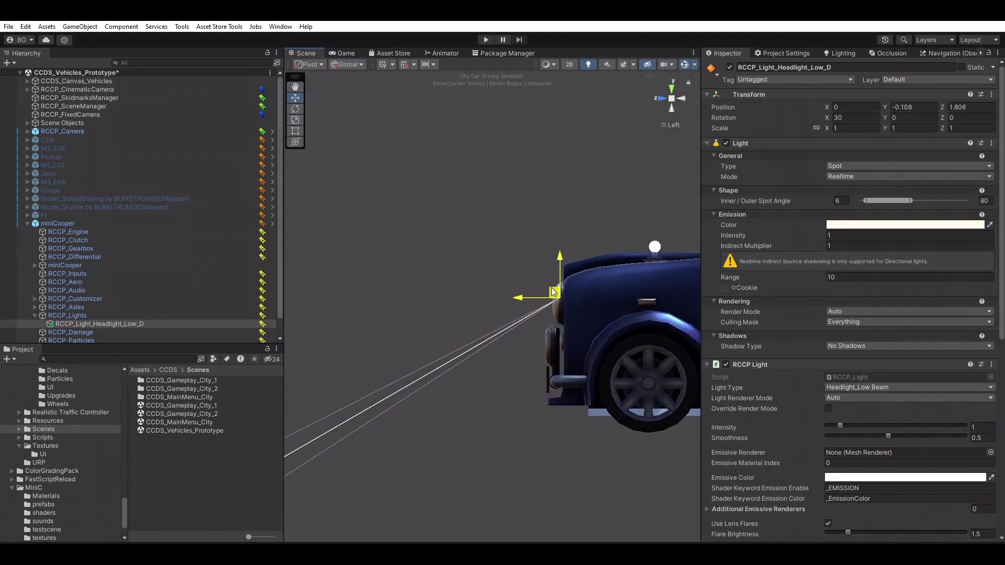
{"action": "left_click", "coordinate": [661, 101]}
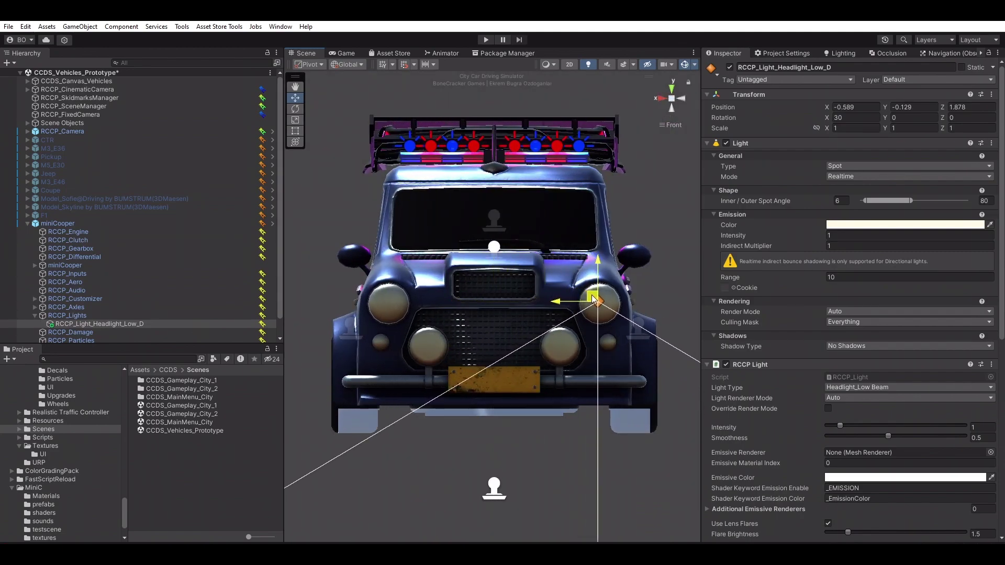
{"action": "right_click_drag", "start_coordinate": [680, 286], "coordinate": [614, 312]}
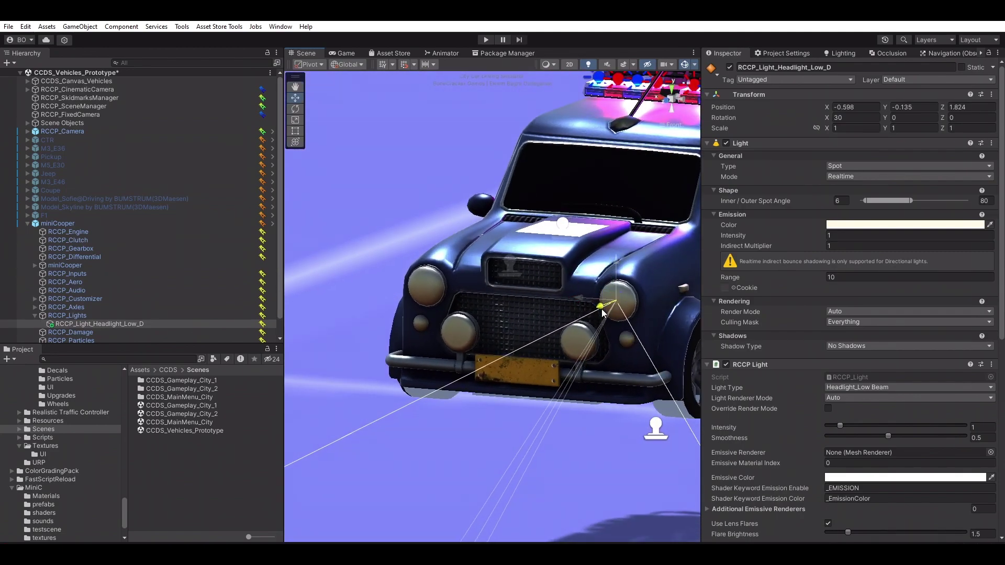
Duplicate the low beam headlight to the other side of the car and return to the light manager.
{"action": "scroll", "coordinate": [852, 446], "scroll_direction": "down", "scroll_amount": 8}
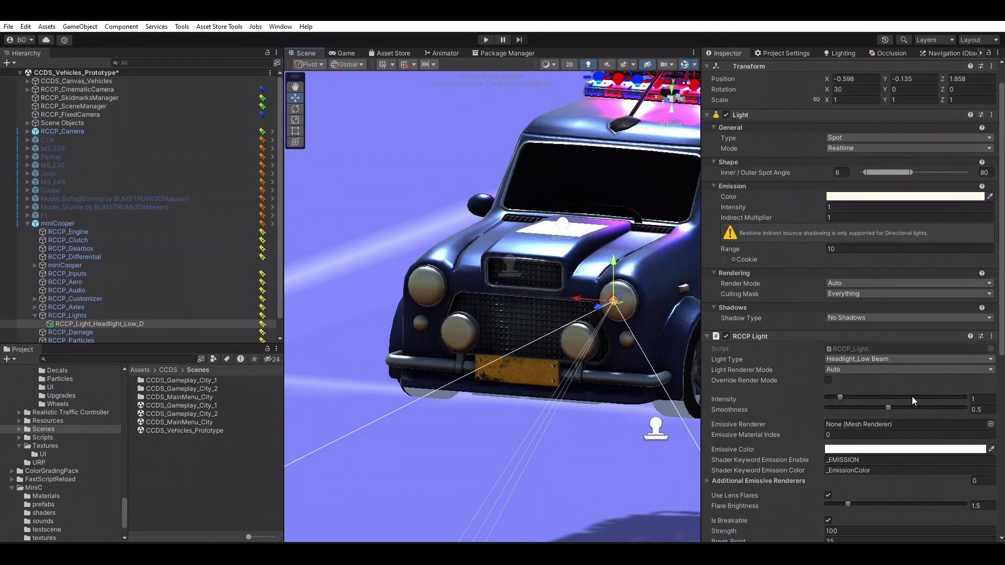
{"action": "left_click", "coordinate": [853, 429]}
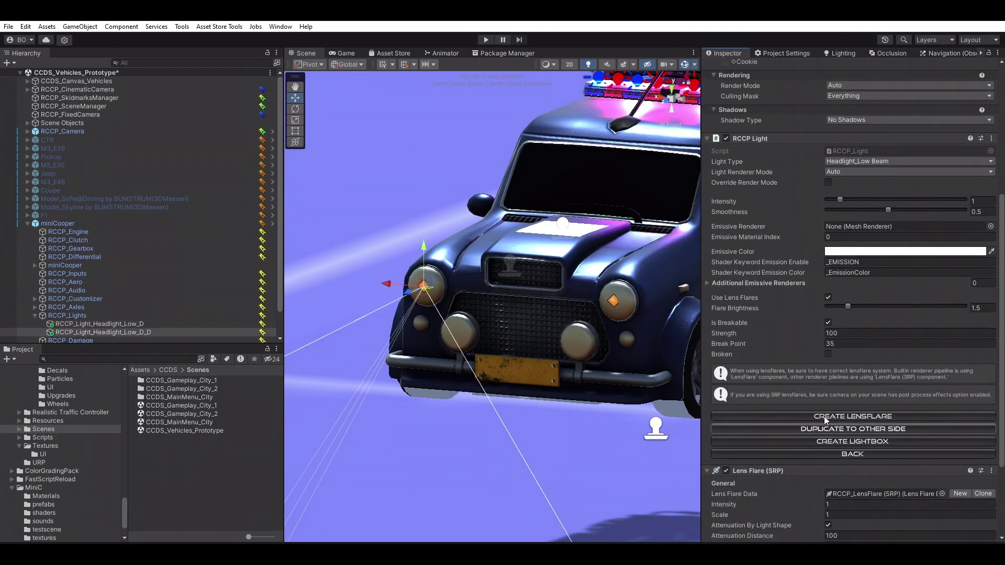
{"action": "scroll", "coordinate": [819, 347], "scroll_direction": "down", "scroll_amount": 4}
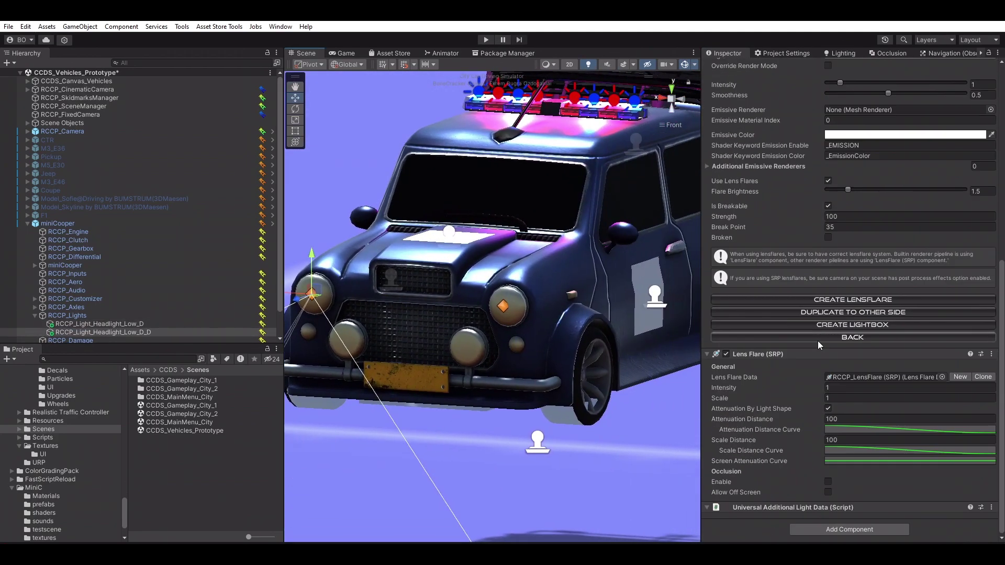
{"action": "left_click", "coordinate": [844, 337]}
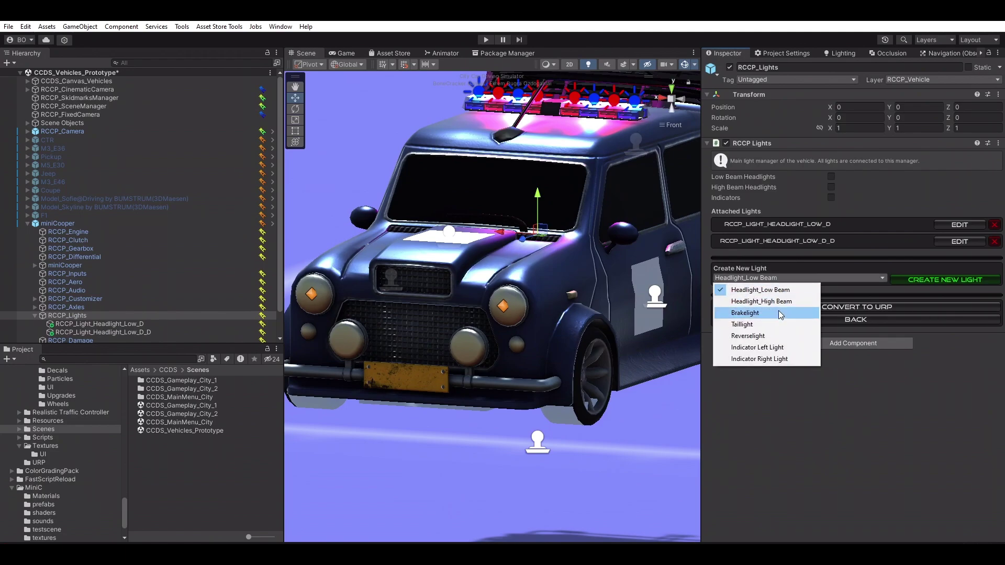
Create a Brakelight and place it on the lower part of the right tail lamp.
{"action": "left_click", "coordinate": [926, 280]}
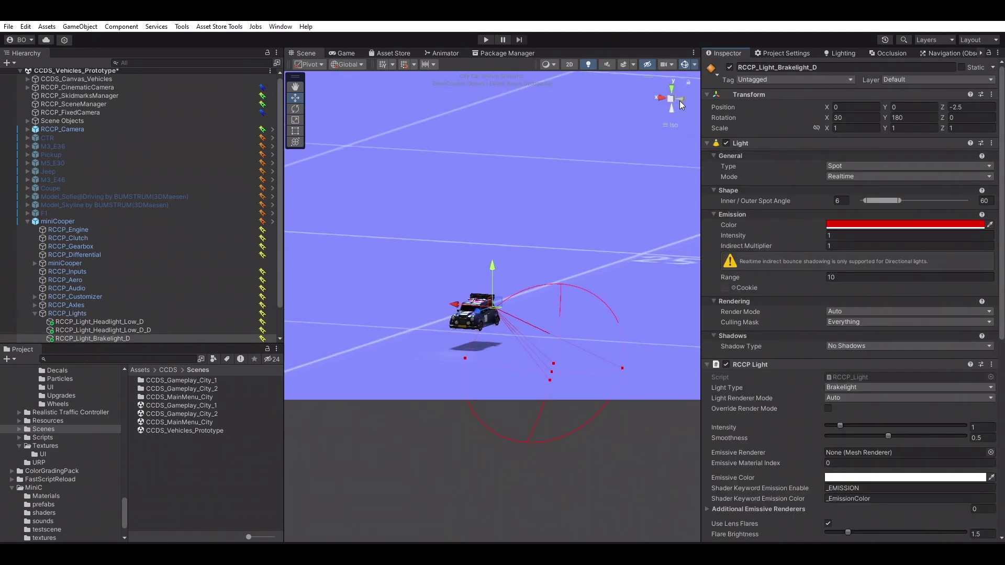
{"action": "scroll", "coordinate": [496, 325], "scroll_direction": "up", "scroll_amount": 12}
{"action": "middle_click_drag", "start_coordinate": [506, 325], "coordinate": [673, 310]}
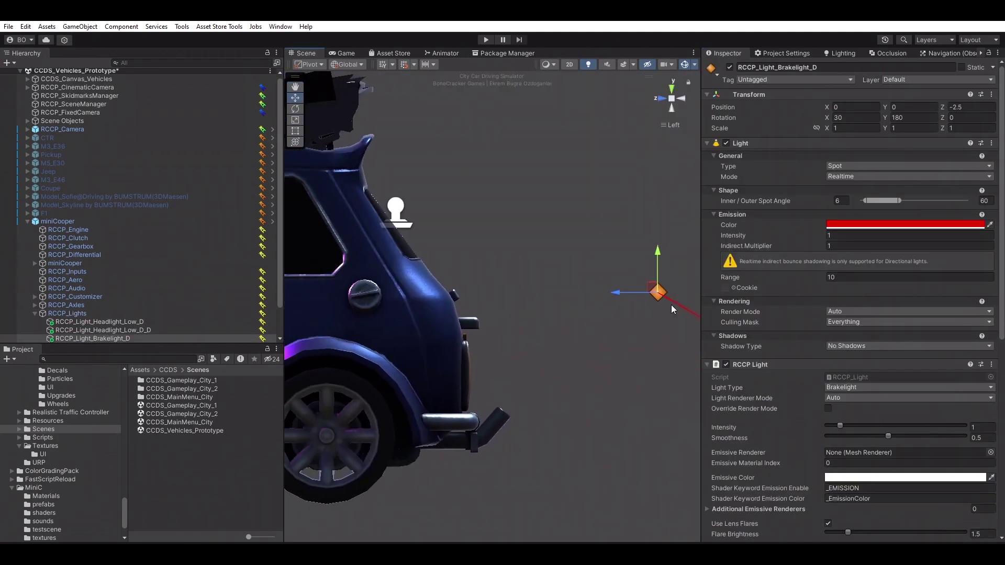
{"action": "left_click", "coordinate": [683, 101]}
{"action": "left_click_drag", "start_coordinate": [638, 390], "coordinate": [468, 442], "text": "alt"}
Duplicate the brake light to the other tail lamp and return to the light manager.
{"action": "scroll", "coordinate": [847, 440], "scroll_direction": "down", "scroll_amount": 10}
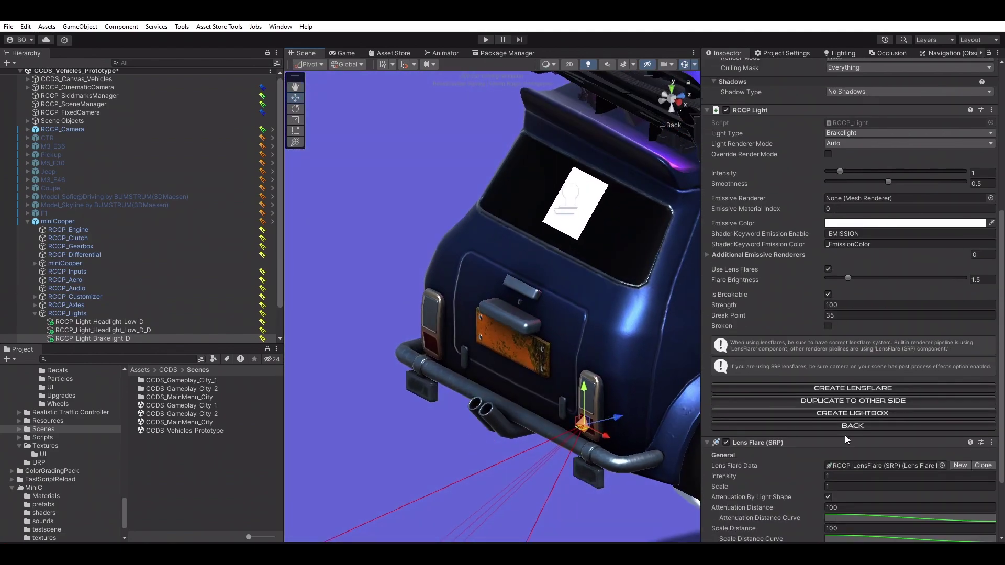
{"action": "left_click", "coordinate": [857, 401]}
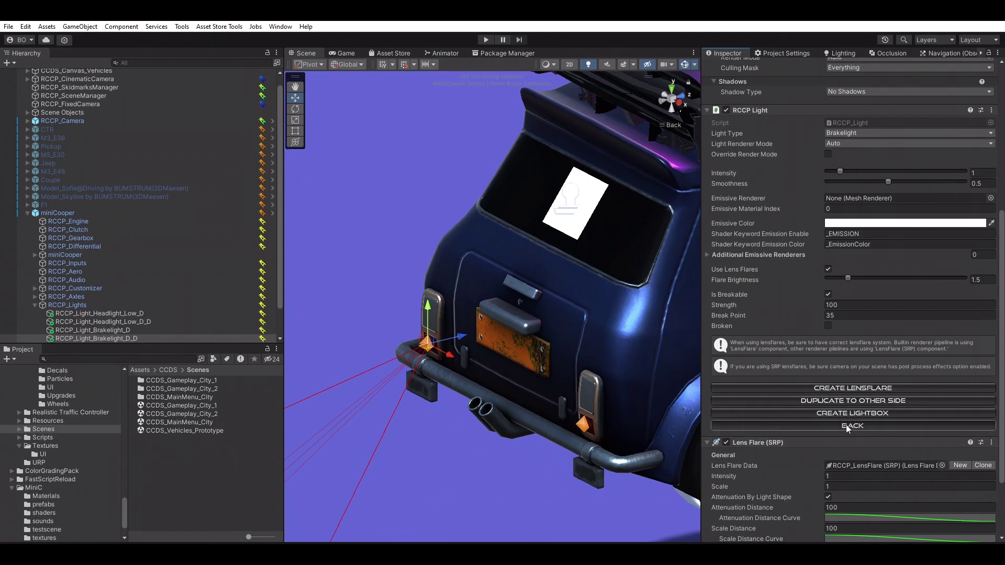
{"action": "left_click", "coordinate": [848, 427]}
Create a Reverselight and place it on the upper part of the right tail lamp, at about X 0.588, Y -0.296.
{"action": "left_click", "coordinate": [807, 312]}
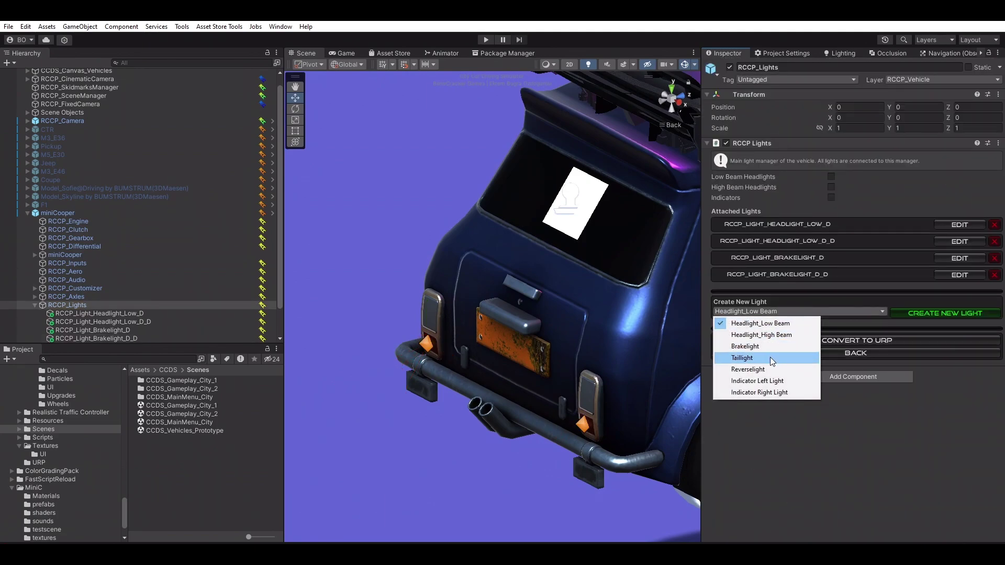
{"action": "left_click", "coordinate": [769, 371]}
{"action": "left_click", "coordinate": [919, 314]}
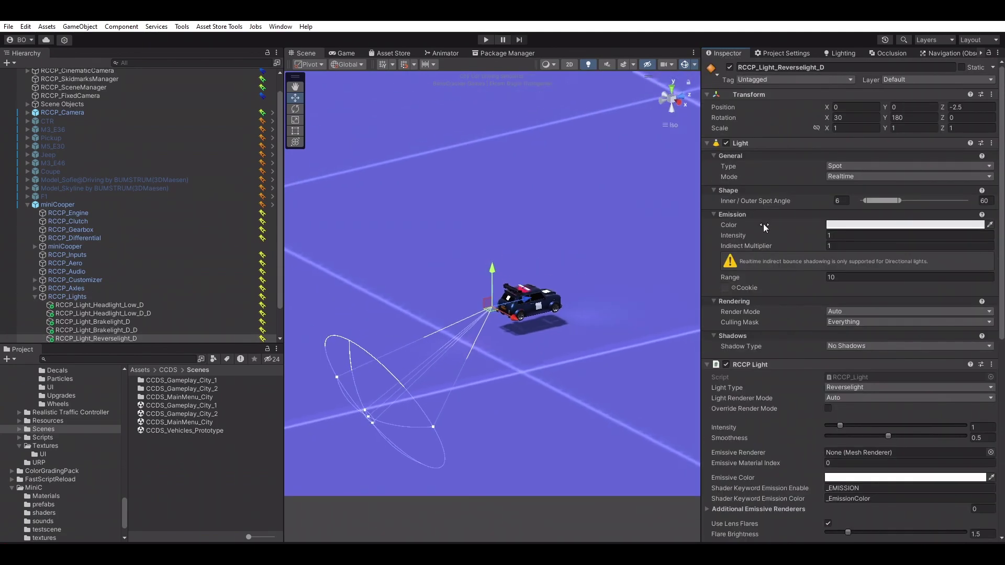
{"action": "left_click", "coordinate": [655, 100]}
{"action": "scroll", "coordinate": [505, 314], "scroll_direction": "up", "scroll_amount": 1}
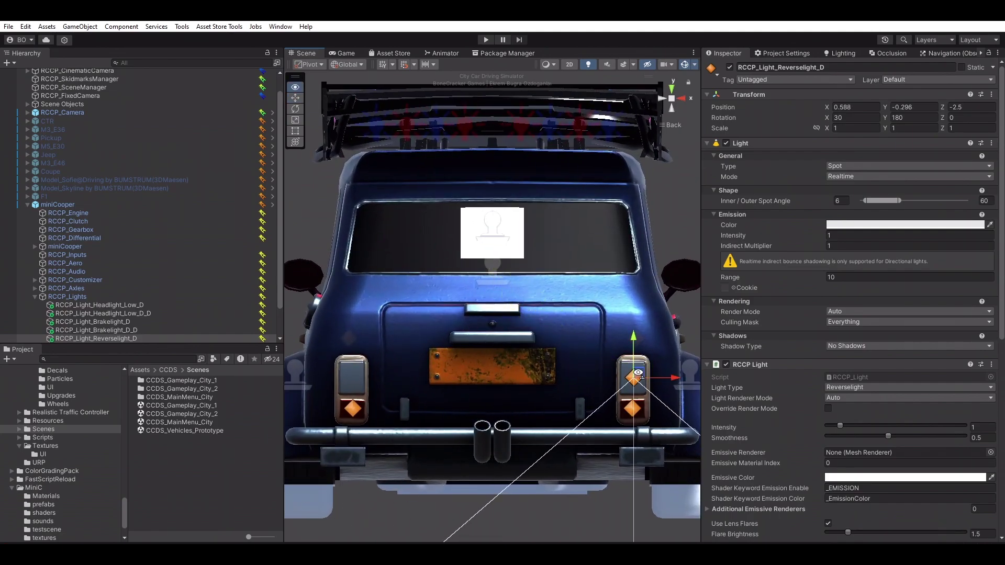
{"action": "left_click_drag", "start_coordinate": [638, 374], "coordinate": [553, 417], "text": "alt"}
{"action": "middle_click_drag", "start_coordinate": [643, 390], "coordinate": [516, 403]}
{"action": "left_click_drag", "start_coordinate": [494, 410], "coordinate": [615, 377]}
Duplicate the reverse light to the other tail lamp and go back to the list of attached lights.
{"action": "scroll", "coordinate": [739, 388], "scroll_direction": "down", "scroll_amount": 6}
{"action": "left_click", "coordinate": [828, 379]}
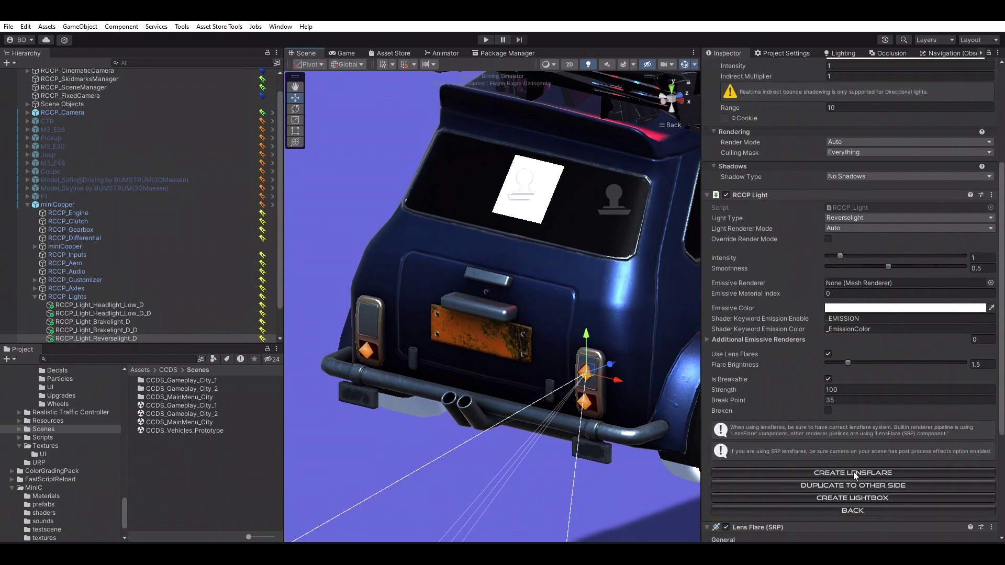
{"action": "left_click", "coordinate": [858, 486]}
{"action": "left_click", "coordinate": [871, 511]}
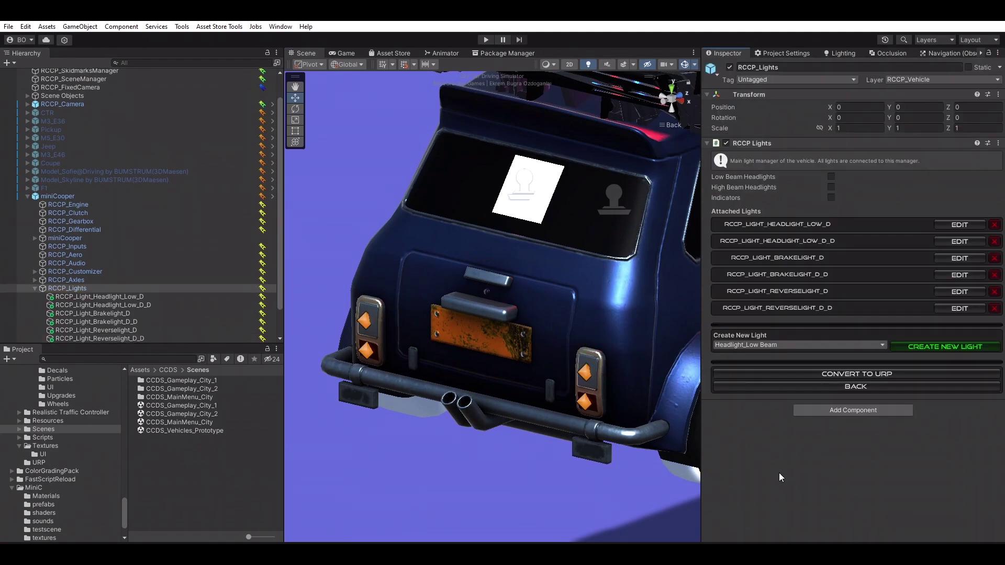
Leave the light manager, open the miniCooper's damage component and disable Auto Install.
{"action": "middle_click_drag", "start_coordinate": [580, 404], "coordinate": [478, 413]}
{"action": "scroll", "coordinate": [477, 412], "scroll_direction": "down", "scroll_amount": 10}
{"action": "right_click_drag", "start_coordinate": [636, 345], "coordinate": [637, 345]}
{"action": "left_click_drag", "start_coordinate": [638, 346], "coordinate": [740, 358], "text": "alt"}
{"action": "left_click", "coordinate": [805, 387]}
{"action": "scroll", "coordinate": [890, 314], "scroll_direction": "down", "scroll_amount": 8}
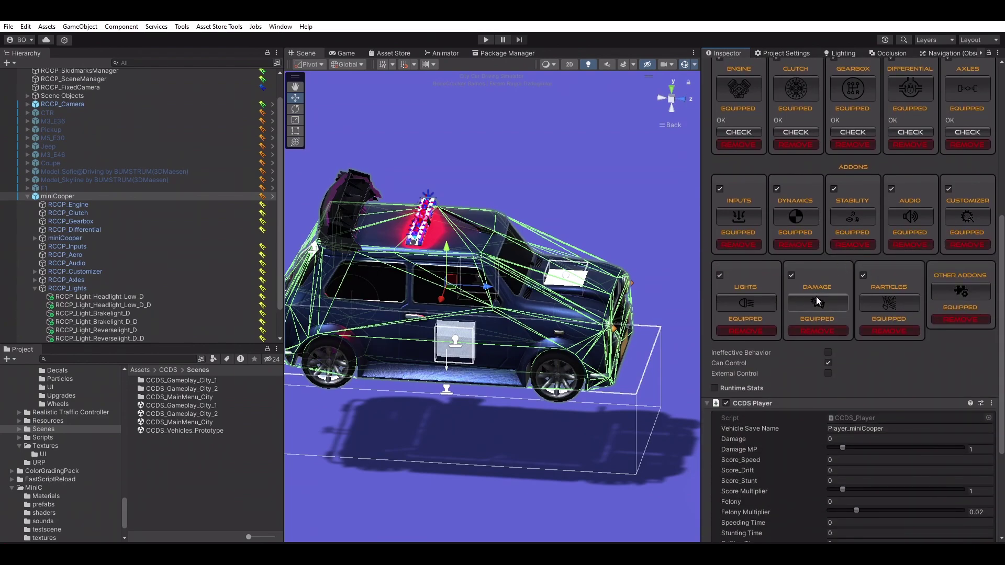
{"action": "left_click", "coordinate": [817, 302]}
{"action": "left_click", "coordinate": [831, 210]}
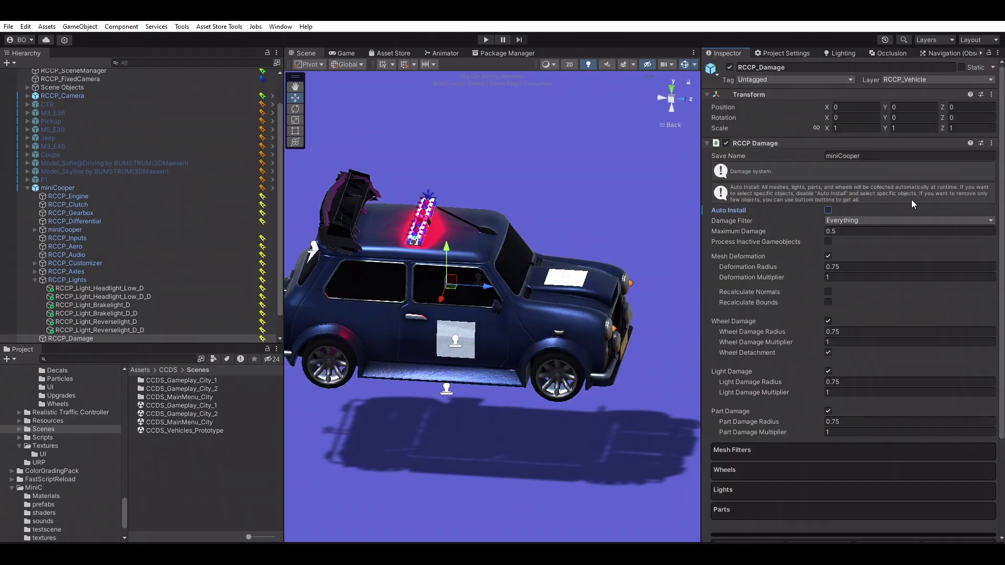
Collect the car's meshes, lights and wheels into the damage component, check the lists and return to the car controller.
{"action": "scroll", "coordinate": [1001, 311], "scroll_direction": "down", "scroll_amount": 3}
{"action": "left_click", "coordinate": [757, 424]}
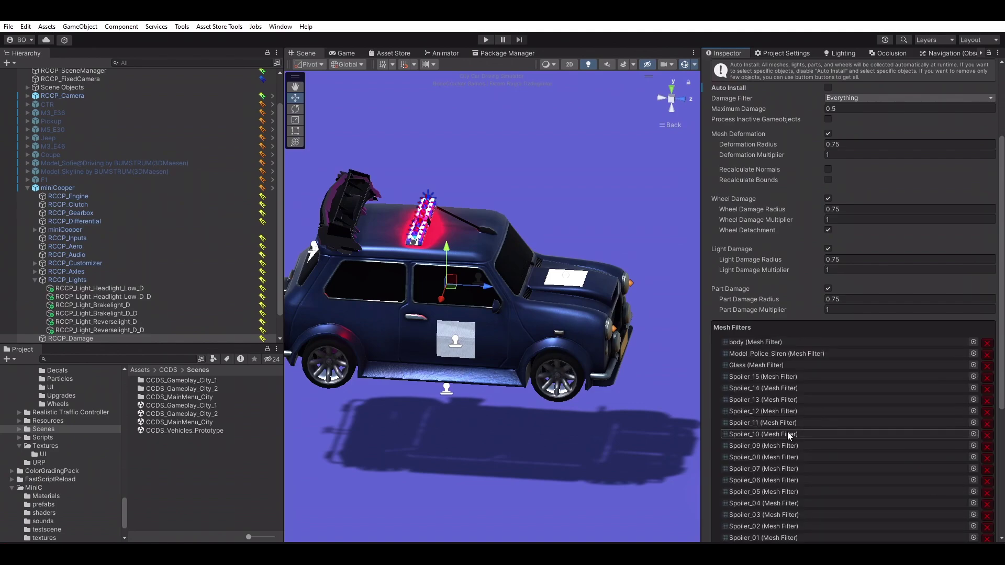
{"action": "scroll", "coordinate": [804, 410], "scroll_direction": "down", "scroll_amount": 3}
{"action": "left_click", "coordinate": [824, 473]}
{"action": "scroll", "coordinate": [853, 464], "scroll_direction": "down", "scroll_amount": 3}
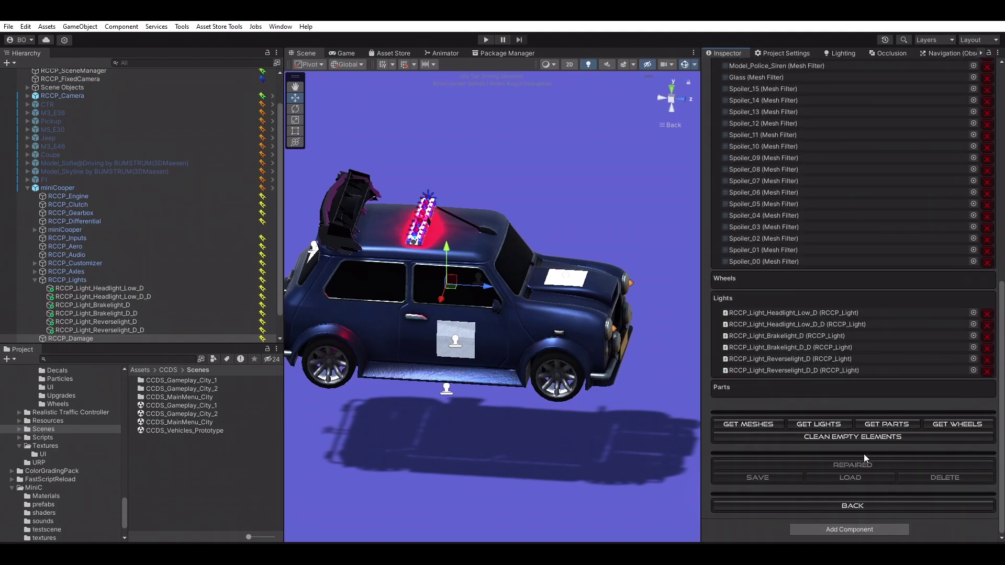
{"action": "left_click", "coordinate": [941, 427]}
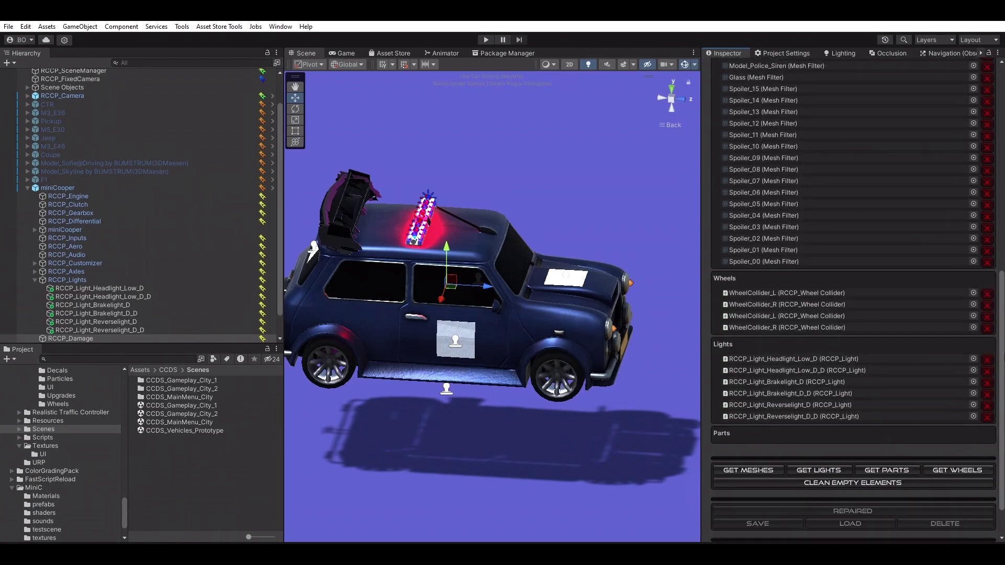
{"action": "scroll", "coordinate": [854, 298], "scroll_direction": "up", "scroll_amount": 5}
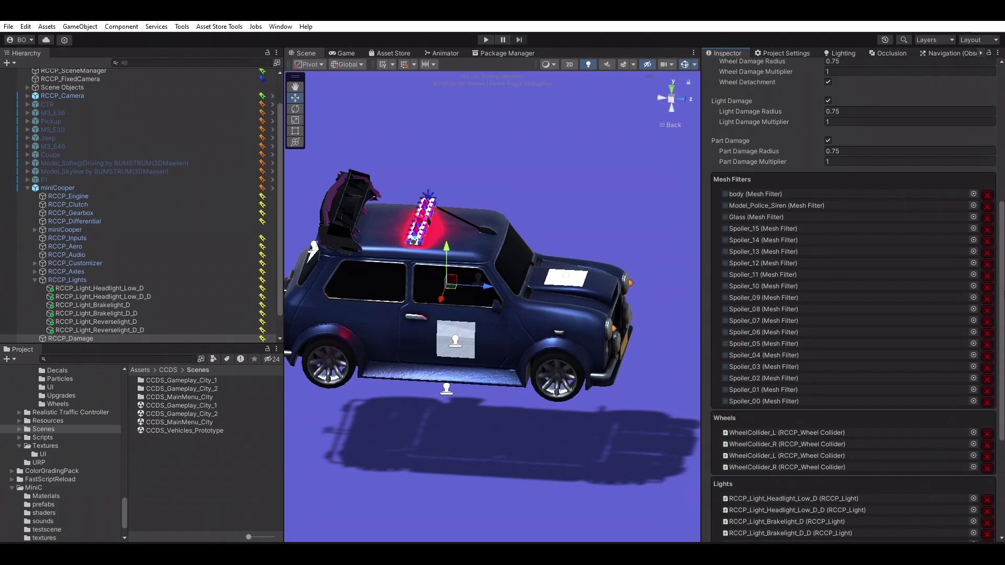
{"action": "scroll", "coordinate": [993, 262], "scroll_direction": "down", "scroll_amount": 10}
{"action": "scroll", "coordinate": [993, 262], "scroll_direction": "up", "scroll_amount": 12}
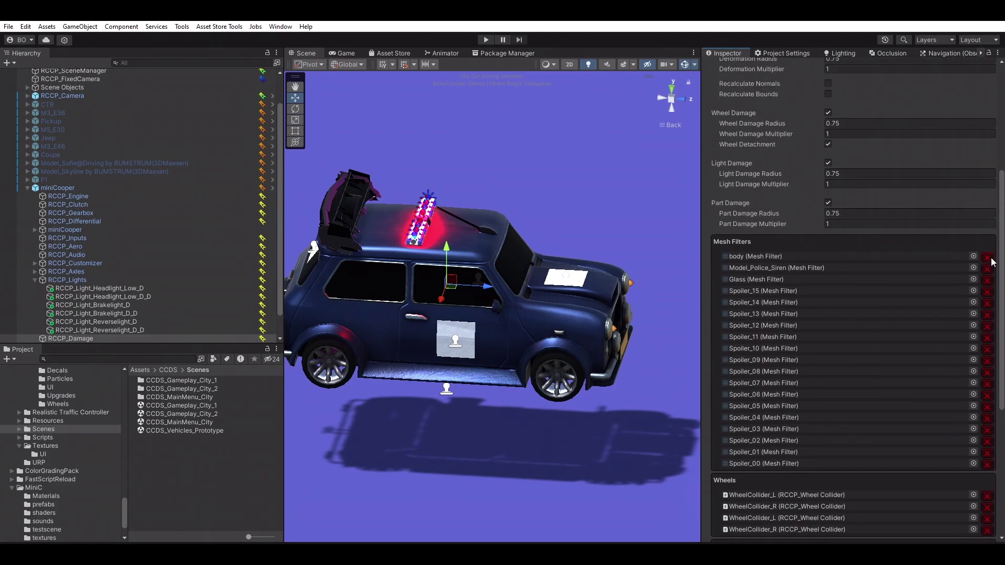
{"action": "scroll", "coordinate": [993, 262], "scroll_direction": "down", "scroll_amount": 9}
{"action": "left_click", "coordinate": [894, 504]}
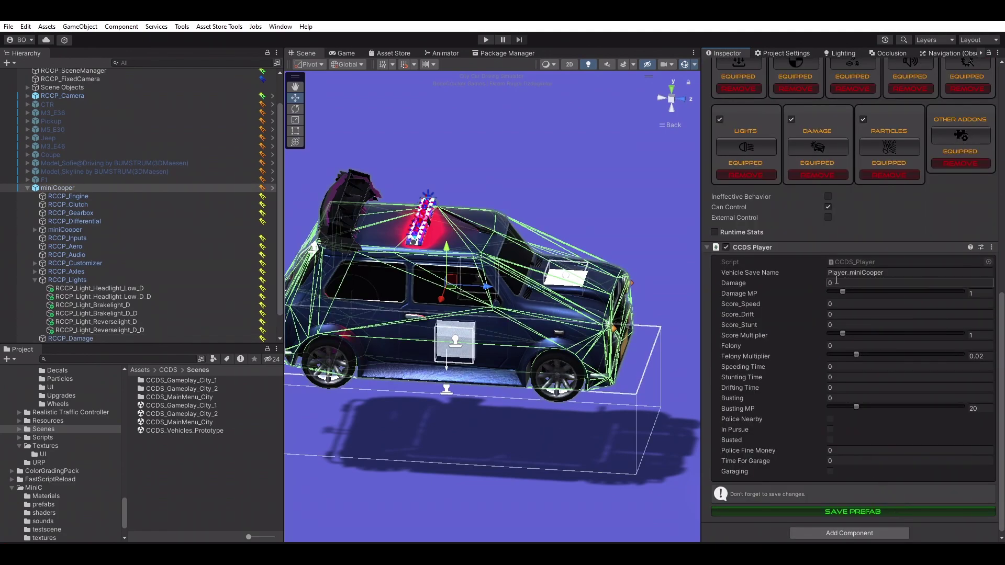
Open the miniCooper's other addons and examine the interior dashboard settings.
{"action": "scroll", "coordinate": [853, 287], "scroll_direction": "up", "scroll_amount": 5}
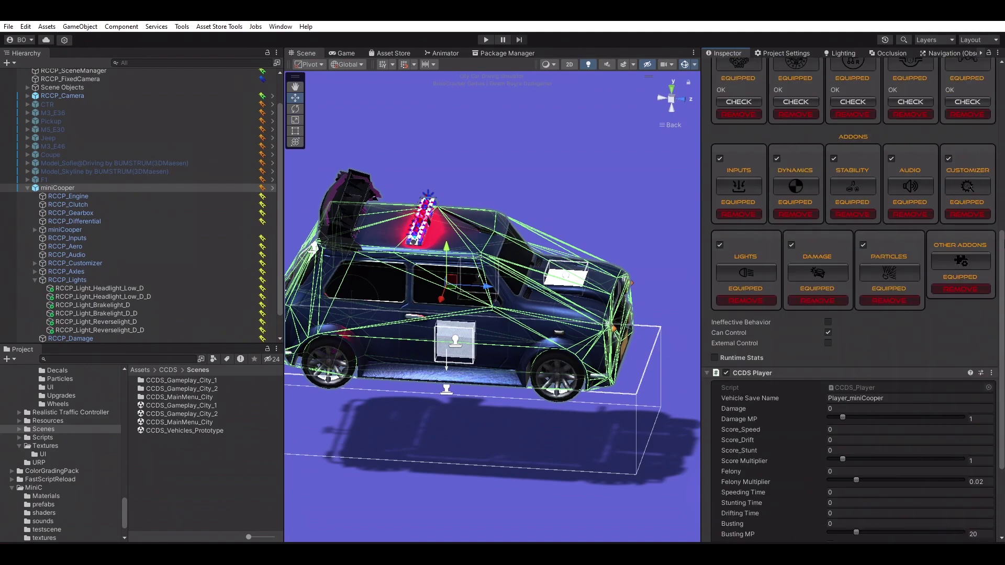
{"action": "left_click", "coordinate": [957, 261]}
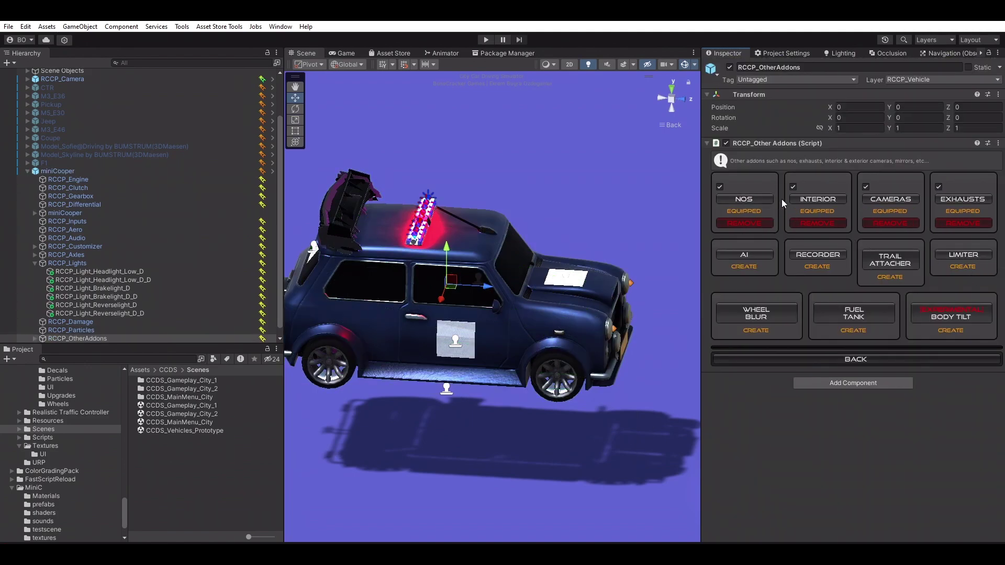
{"action": "left_click", "coordinate": [819, 197]}
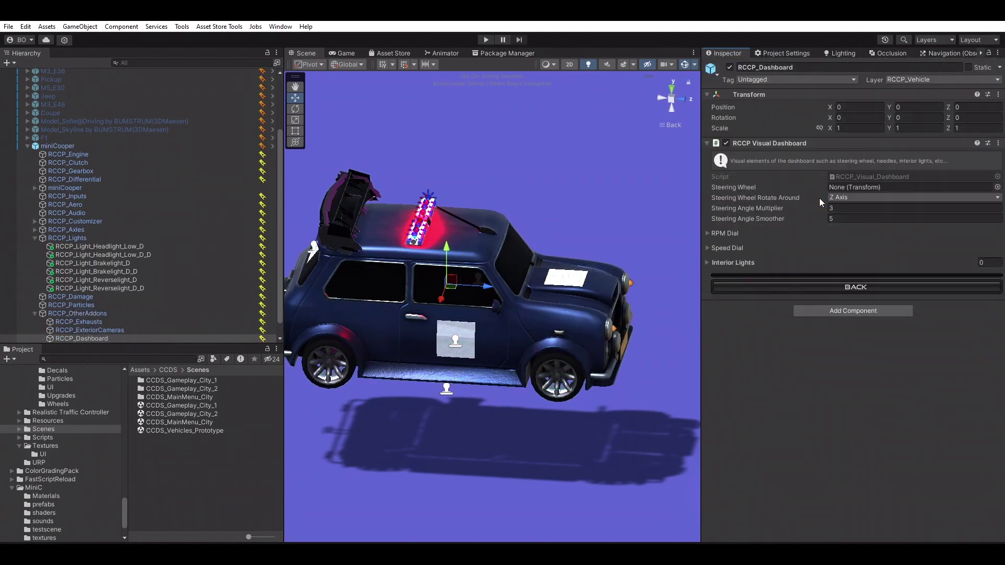
{"action": "left_click", "coordinate": [824, 290]}
Add a hood camera to the miniCooper's exterior cameras and place it above the hood at about Y 0.47, Z 1.08.
{"action": "left_click", "coordinate": [884, 200]}
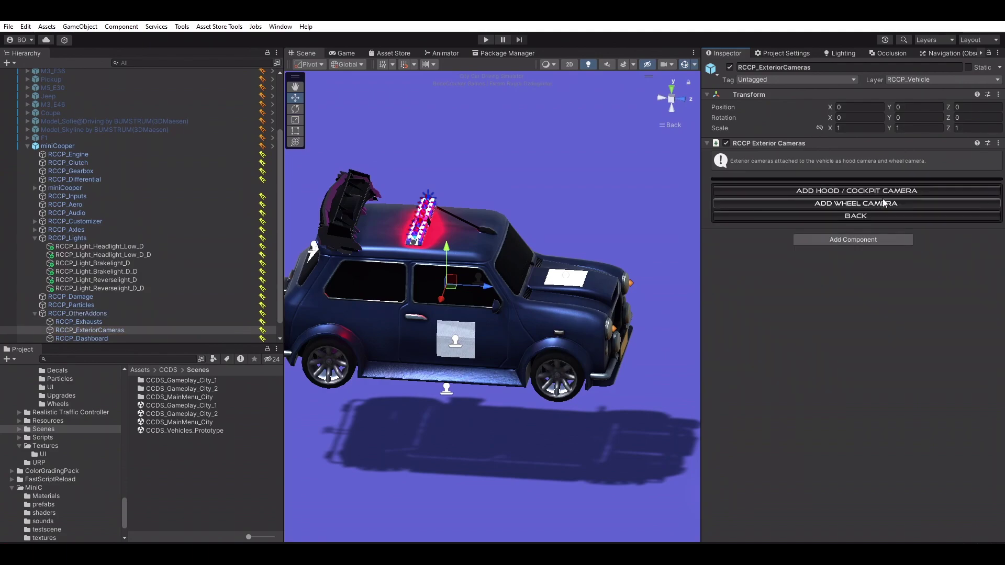
{"action": "left_click", "coordinate": [833, 191]}
{"action": "left_click", "coordinate": [679, 100]}
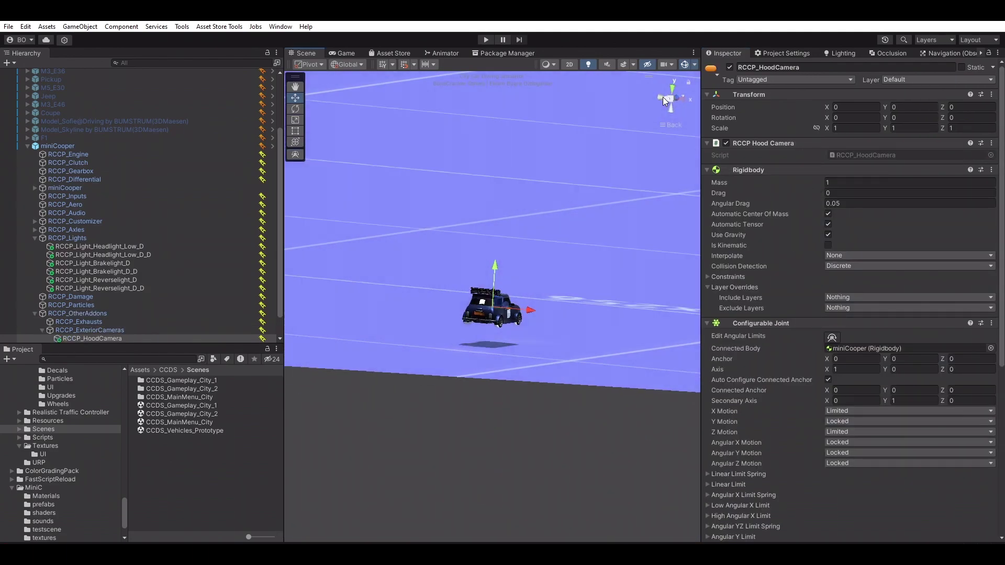
{"action": "scroll", "coordinate": [538, 299], "scroll_direction": "up", "scroll_amount": 5}
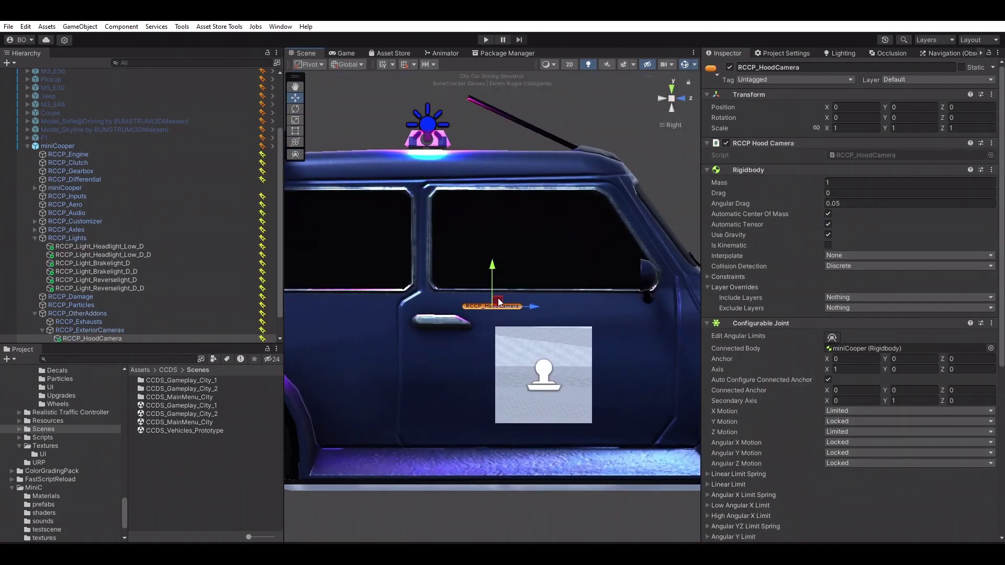
{"action": "left_click_drag", "start_coordinate": [644, 222], "coordinate": [645, 221]}
{"action": "middle_click_drag", "start_coordinate": [645, 221], "coordinate": [418, 292]}
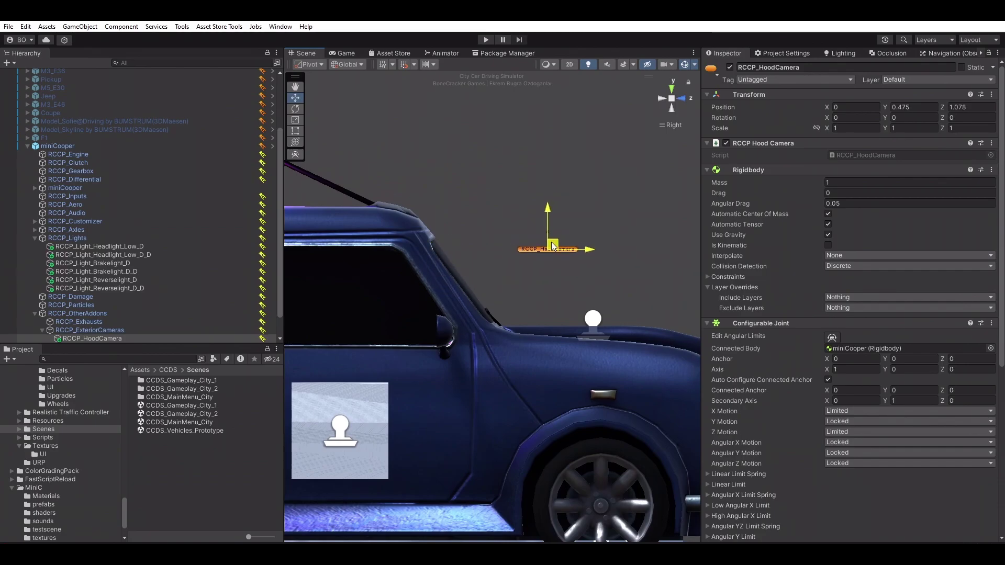
{"action": "left_click", "coordinate": [681, 102]}
{"action": "right_click_drag", "start_coordinate": [476, 258], "coordinate": [635, 286]}
{"action": "left_click_drag", "start_coordinate": [635, 287], "coordinate": [683, 279], "text": "alt"}
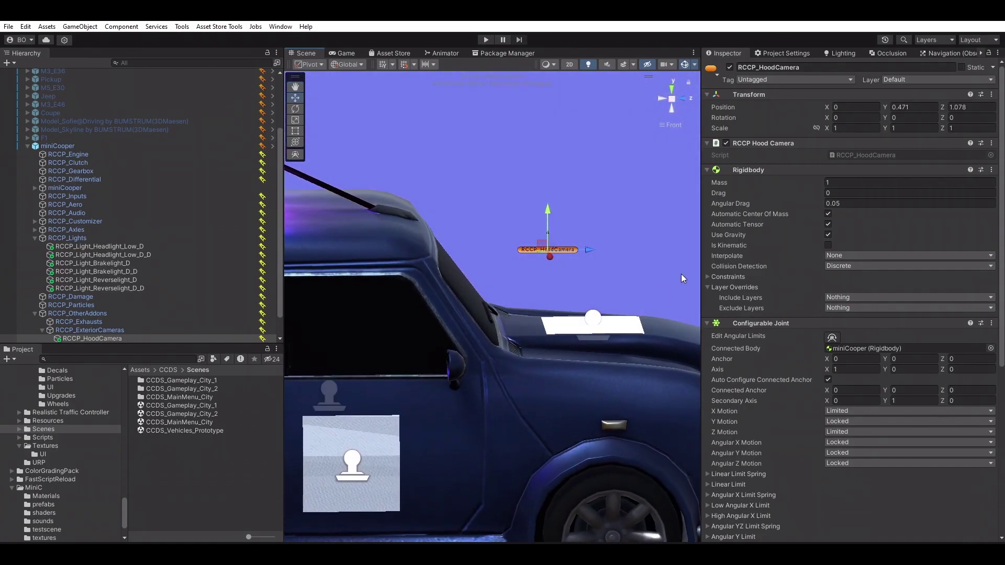
Return to the miniCooper's other addons and add a new exhaust.
{"action": "left_click", "coordinate": [584, 387]}
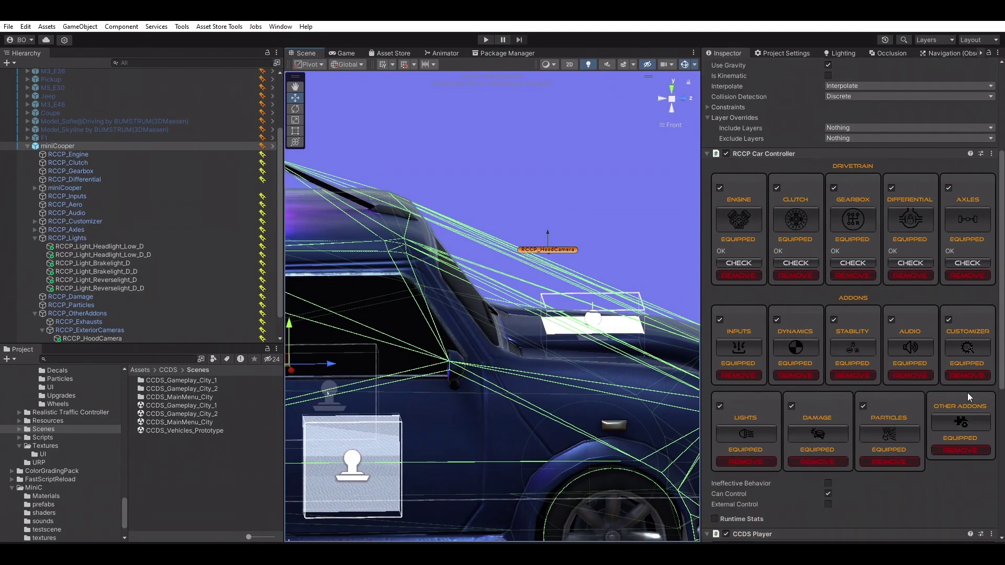
{"action": "left_click", "coordinate": [962, 419]}
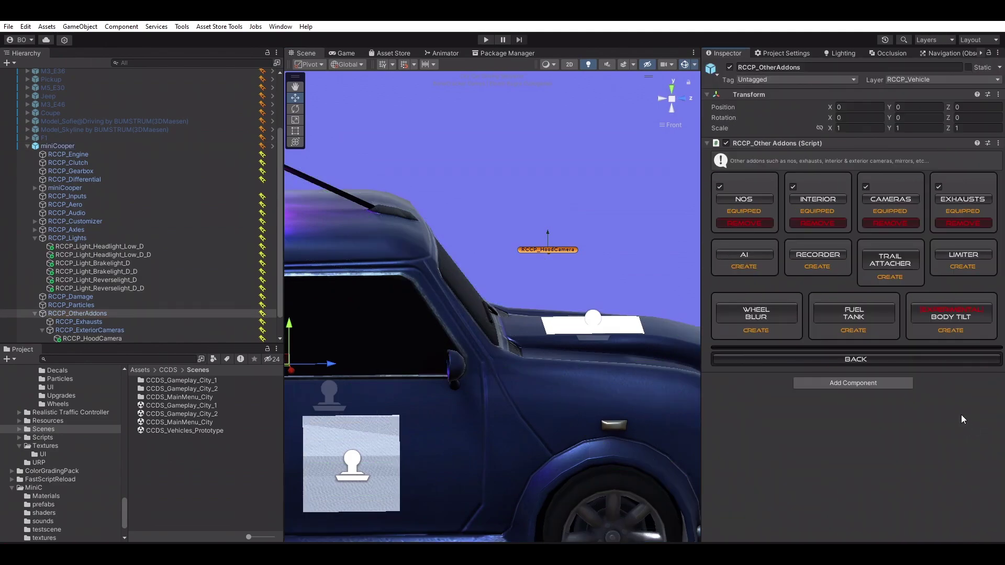
{"action": "left_click", "coordinate": [965, 199]}
{"action": "left_click", "coordinate": [852, 192]}
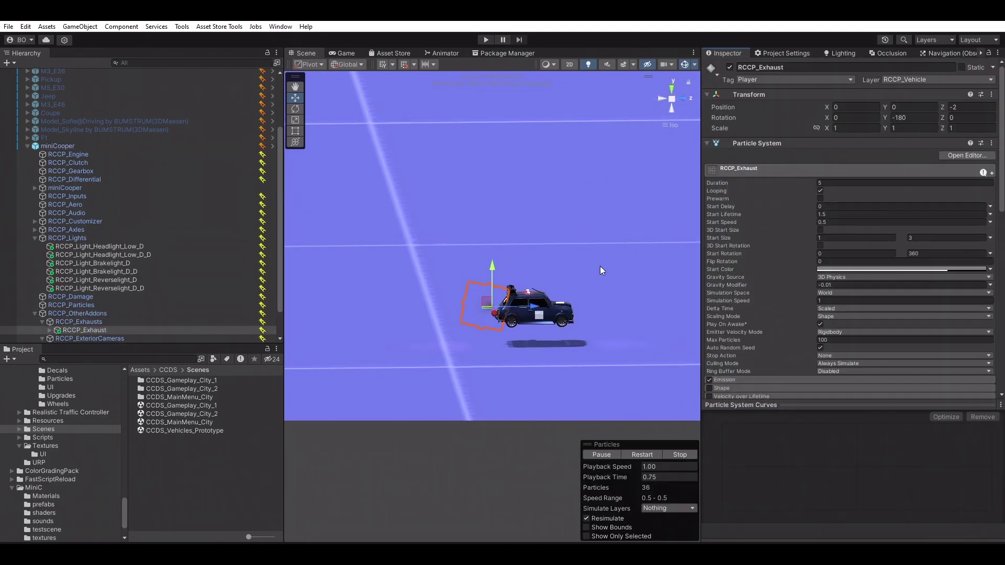
Move the exhaust down and forward onto the tailpipe below the rear bumper, at about Y -0.5, Z -1.86.
{"action": "left_click", "coordinate": [665, 109]}
{"action": "left_click", "coordinate": [532, 261]}
{"action": "scroll", "coordinate": [534, 286], "scroll_direction": "up", "scroll_amount": 10}
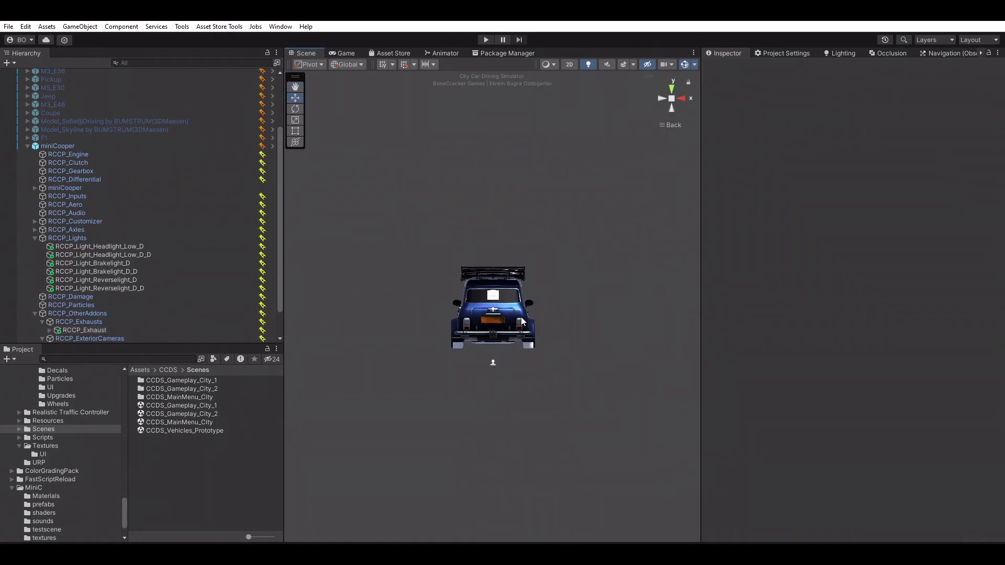
{"action": "middle_click_drag", "start_coordinate": [510, 330], "coordinate": [528, 303]}
{"action": "key", "text": "ctrl+z"}
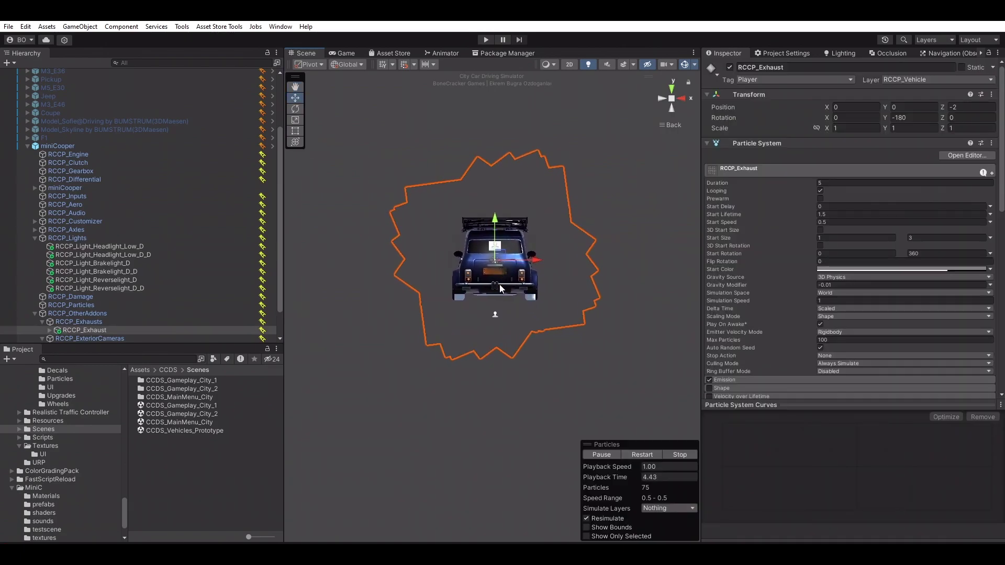
{"action": "key", "text": "f"}
{"action": "left_click_drag", "start_coordinate": [497, 205], "coordinate": [495, 332]}
{"action": "left_click", "coordinate": [661, 99]}
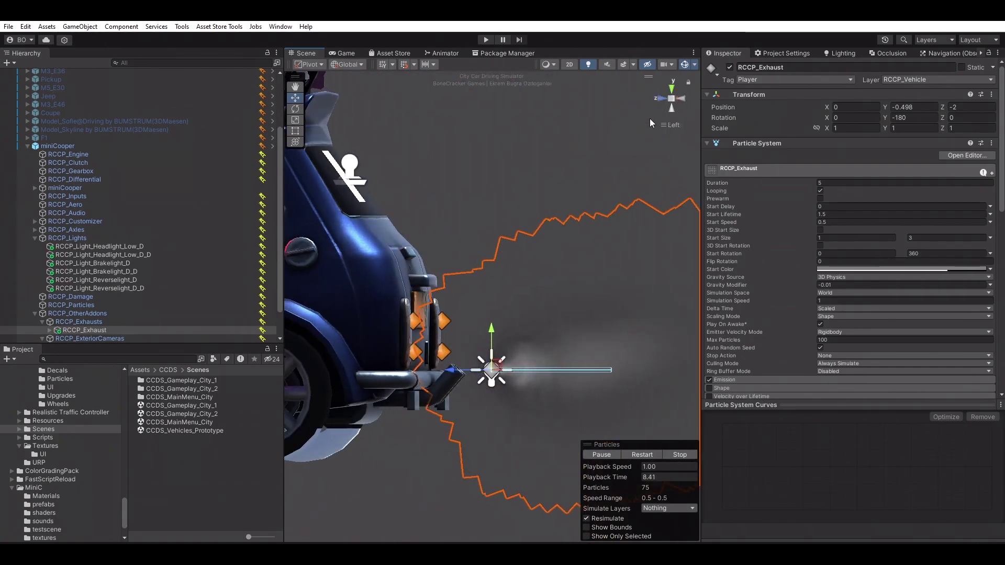
{"action": "left_click_drag", "start_coordinate": [457, 371], "coordinate": [426, 376]}
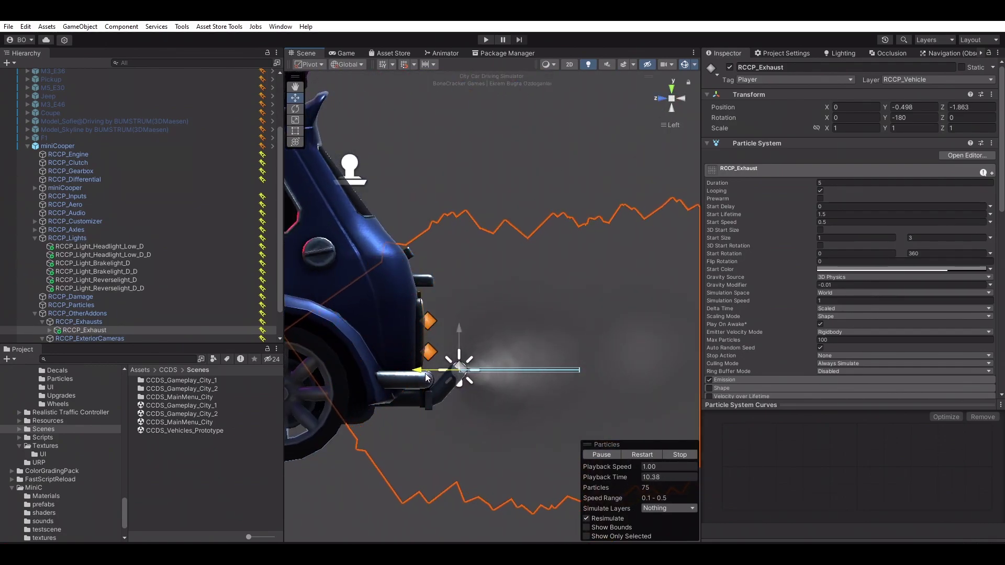
Rotate the exhaust to -60 degrees around X so its smoke rises from the tailpipe, and check it from behind.
{"action": "key", "text": "e"}
{"action": "left_click_drag", "start_coordinate": [487, 404], "coordinate": [555, 356], "text": "ctrl"}
{"action": "right_click_drag", "start_coordinate": [643, 244], "coordinate": [508, 322]}
{"action": "key", "text": "w"}
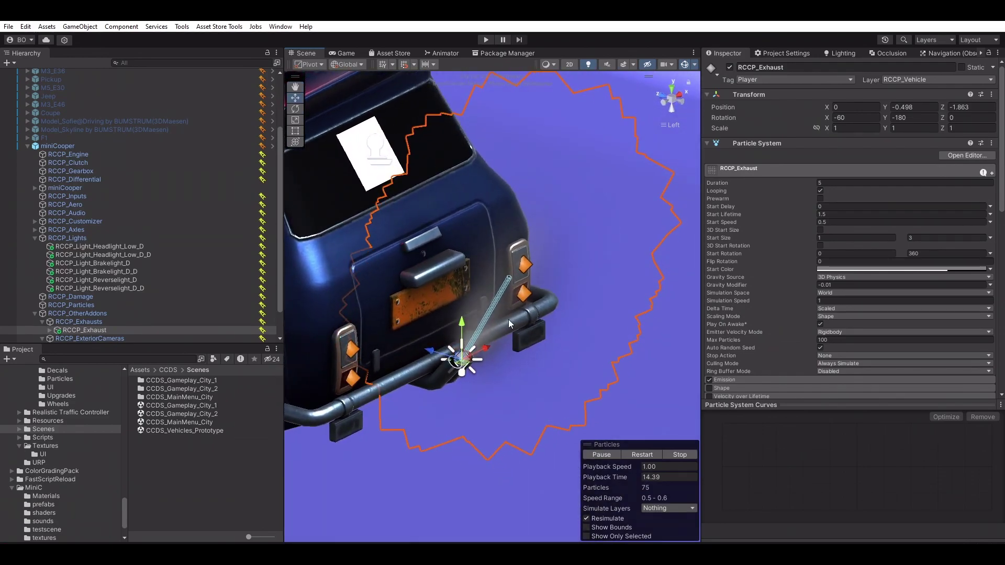
{"action": "left_click_drag", "start_coordinate": [510, 324], "coordinate": [577, 249], "text": "alt"}
{"action": "right_click_drag", "start_coordinate": [577, 249], "coordinate": [617, 314]}
Select the miniCooper and review its rigidbody, car controller addons and CCDS Player settings.
{"action": "left_click", "coordinate": [131, 146]}
{"action": "scroll", "coordinate": [881, 355], "scroll_direction": "down", "scroll_amount": 9}
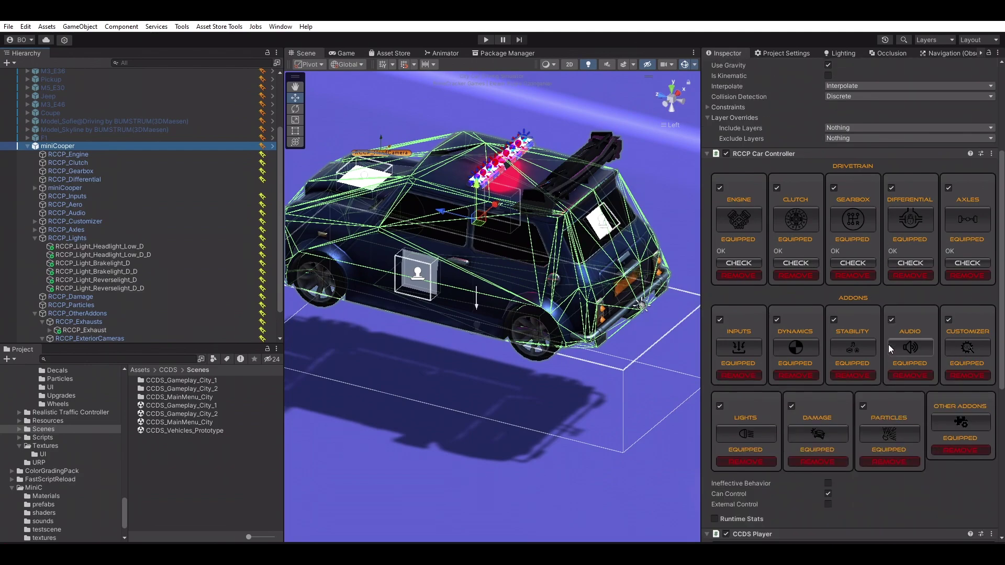
{"action": "scroll", "coordinate": [996, 263], "scroll_direction": "up", "scroll_amount": 8}
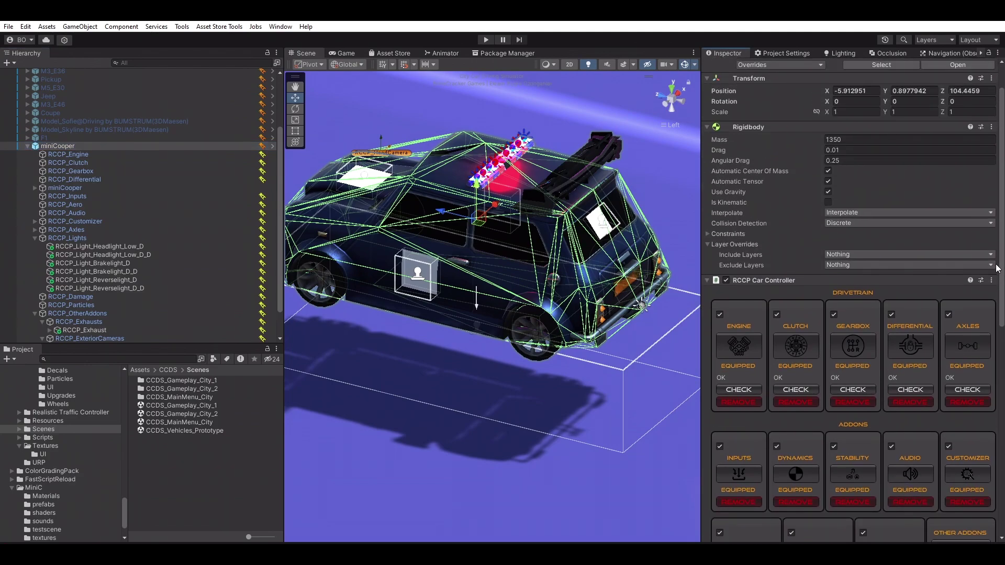
{"action": "left_click_drag", "start_coordinate": [995, 262], "coordinate": [999, 481]}
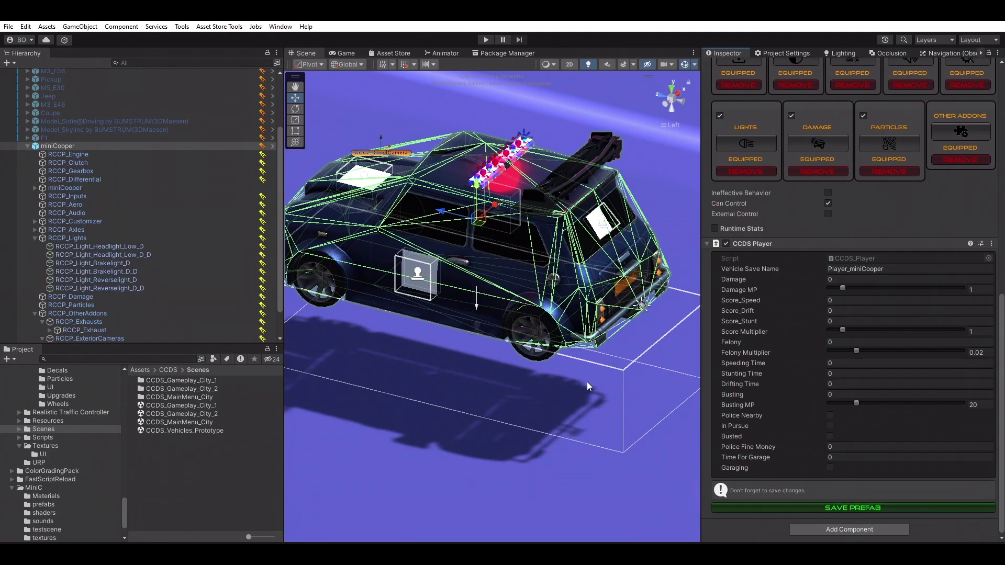
Check the build's scene list and open the CCDS_MainMenu_City scene, saving the changes to CCDS_Vehicles_Prototype.
{"action": "key", "text": "ctrl+shift+b"}
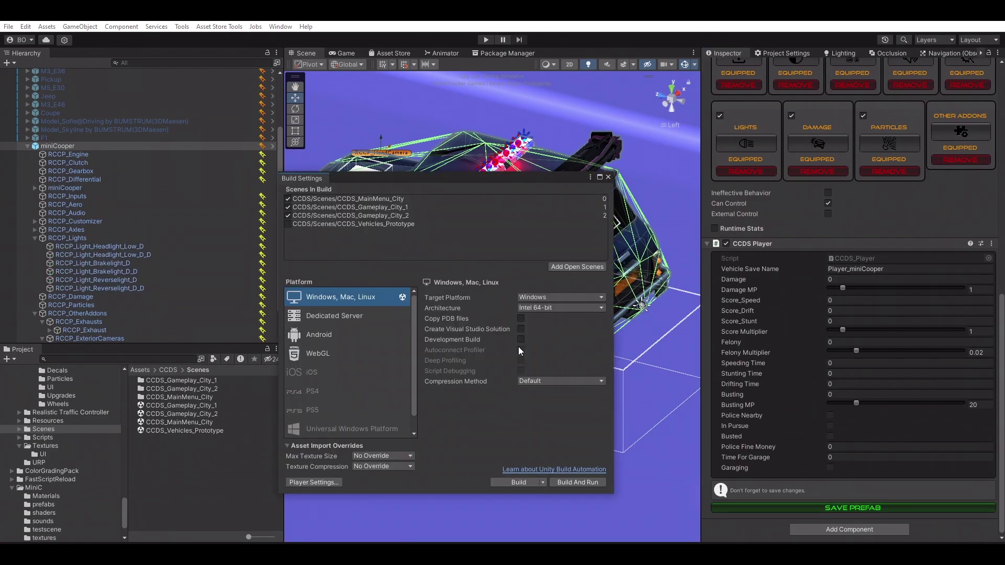
{"action": "double_click", "coordinate": [201, 422]}
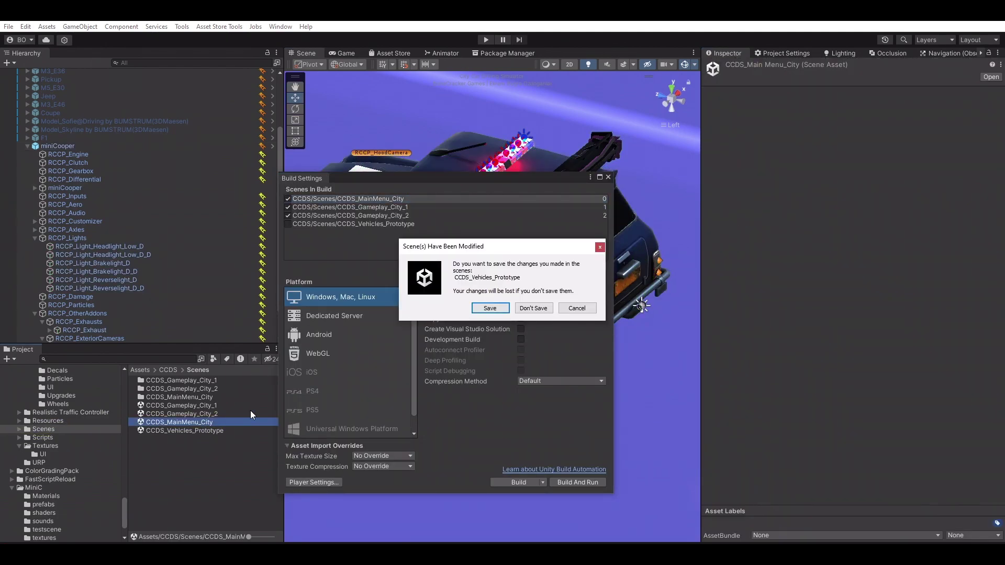
{"action": "left_click", "coordinate": [501, 308]}
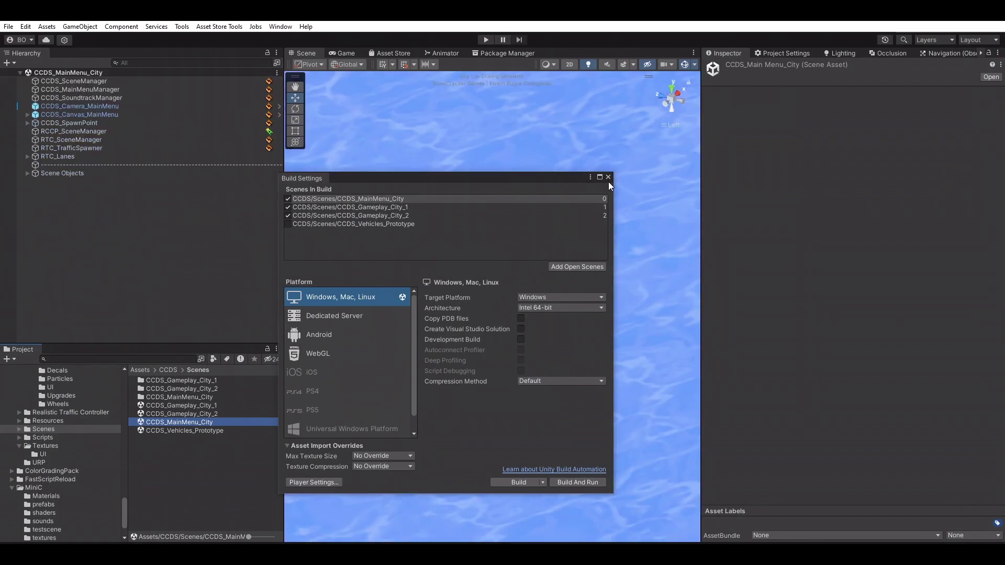
{"action": "left_click", "coordinate": [609, 176]}
Run the game and start a City_Night drive with the miniCooper from the main menu.
{"action": "left_click", "coordinate": [486, 40]}
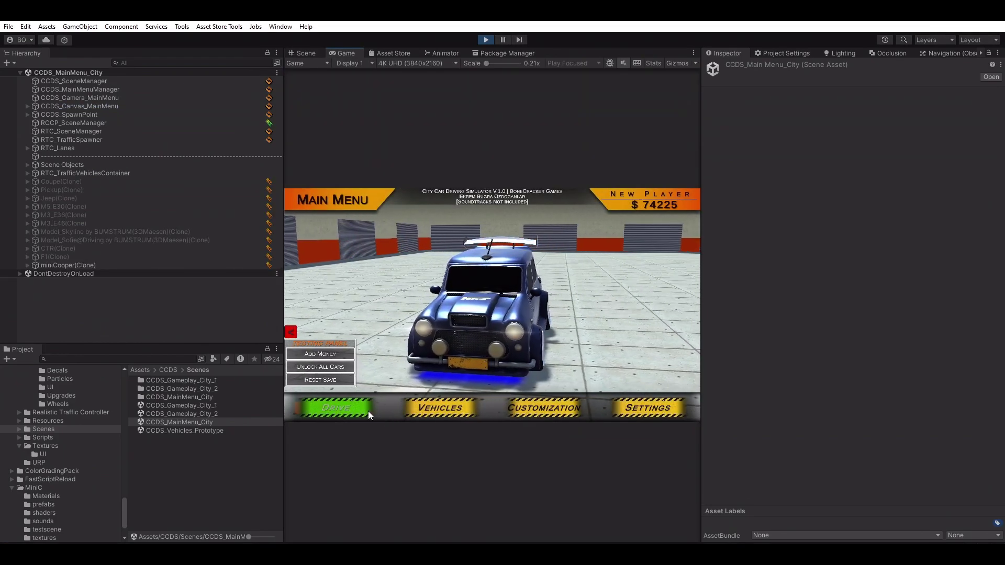
{"action": "left_click", "coordinate": [366, 410]}
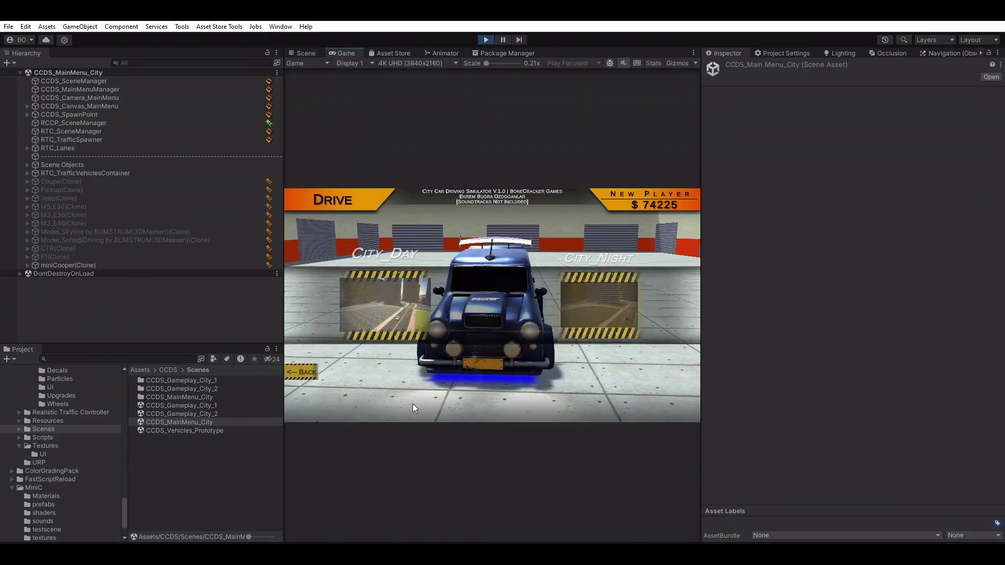
{"action": "left_click", "coordinate": [605, 305]}
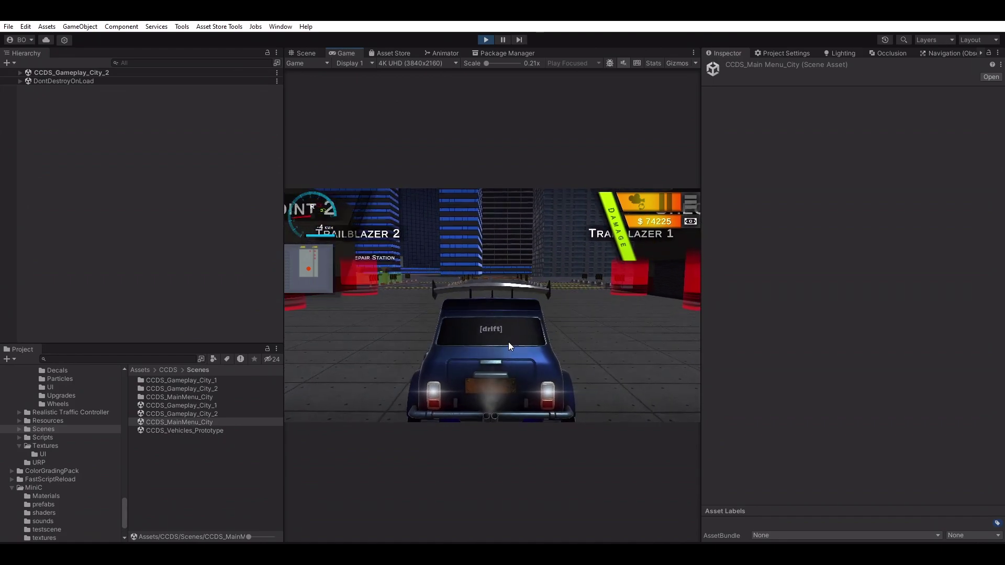
Drive the miniCooper forward, look around it and switch to the hood camera view.
{"action": "key", "text": "w"}
{"action": "left_click_drag", "start_coordinate": [509, 342], "coordinate": [648, 336]}
{"action": "key", "text": "c"}
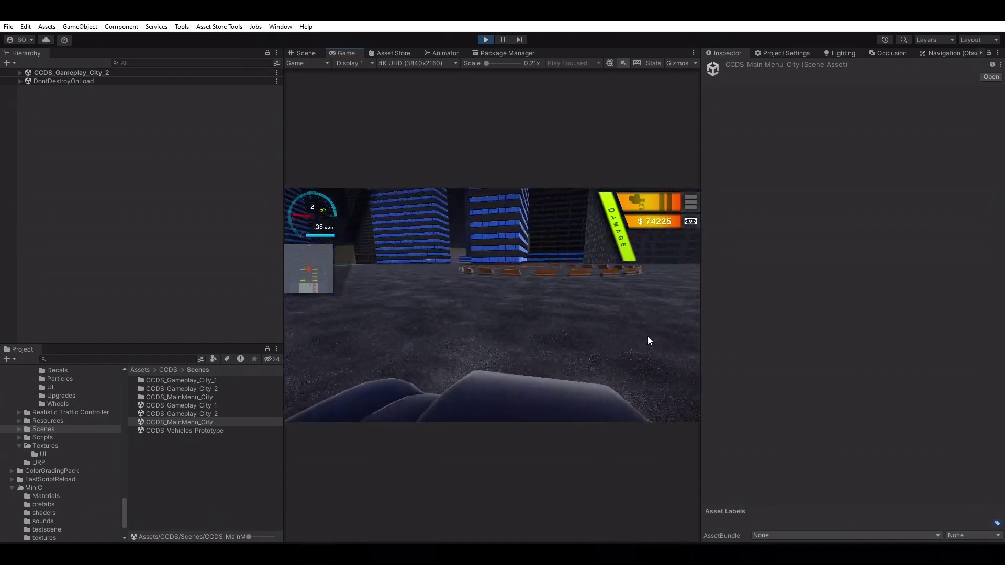